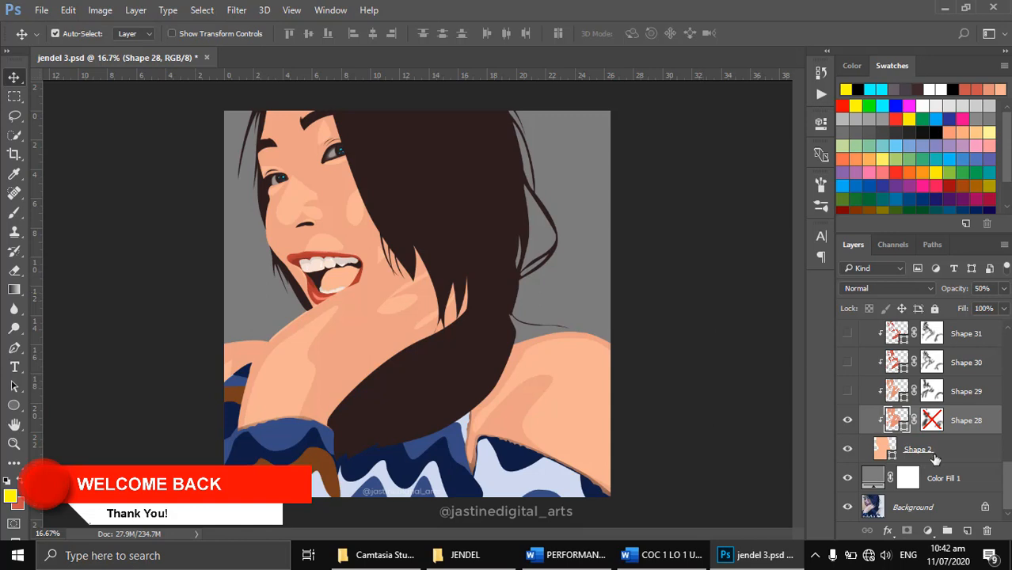
Inspect the Shape 28 skin shading by showing its path outline with the Pen tool and toggling the layer's visibility.
{"action": "left_click", "coordinate": [893, 447]}
{"action": "left_click", "coordinate": [880, 426]}
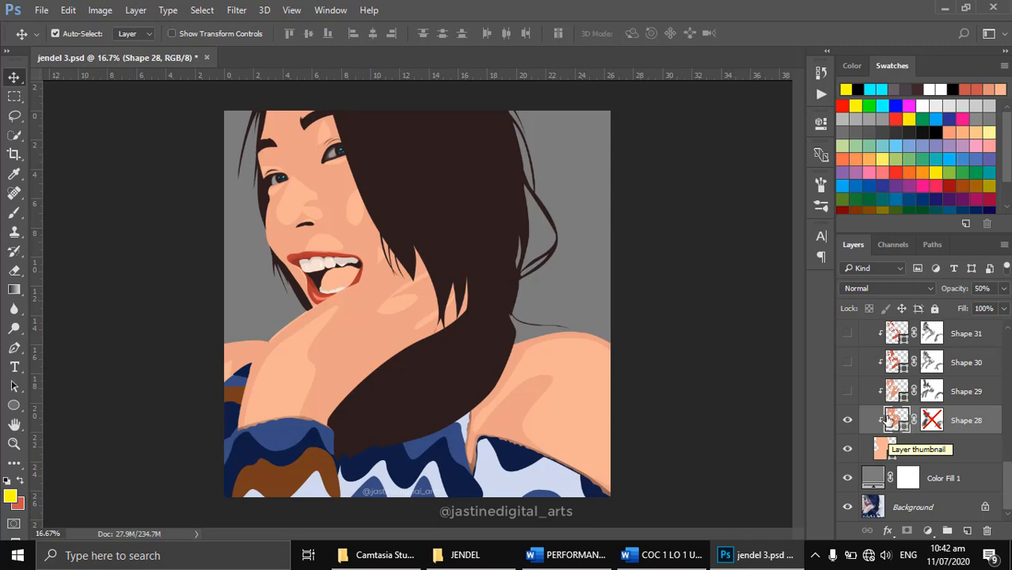
{"action": "key", "text": "p"}
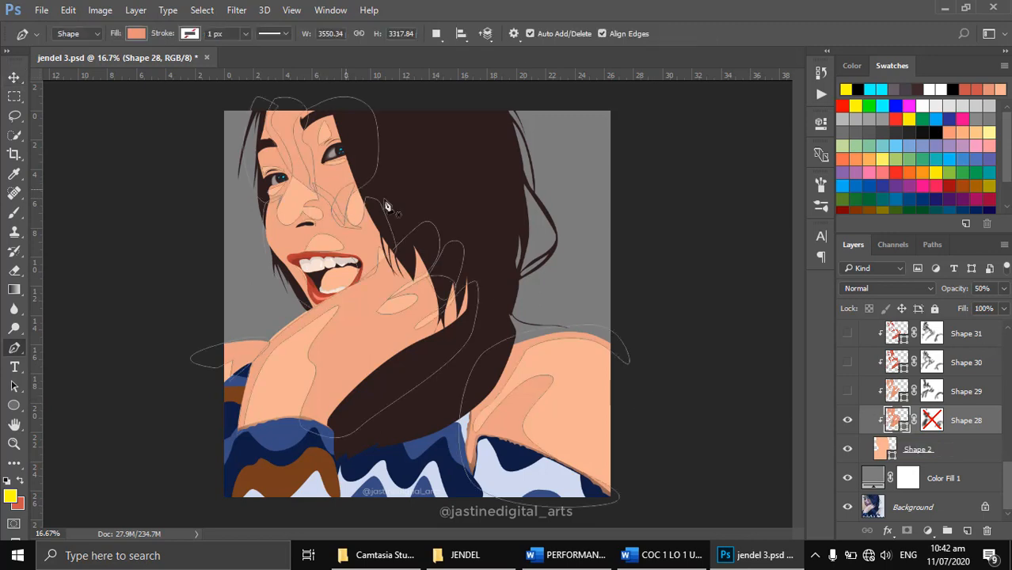
{"action": "left_click", "coordinate": [848, 422]}
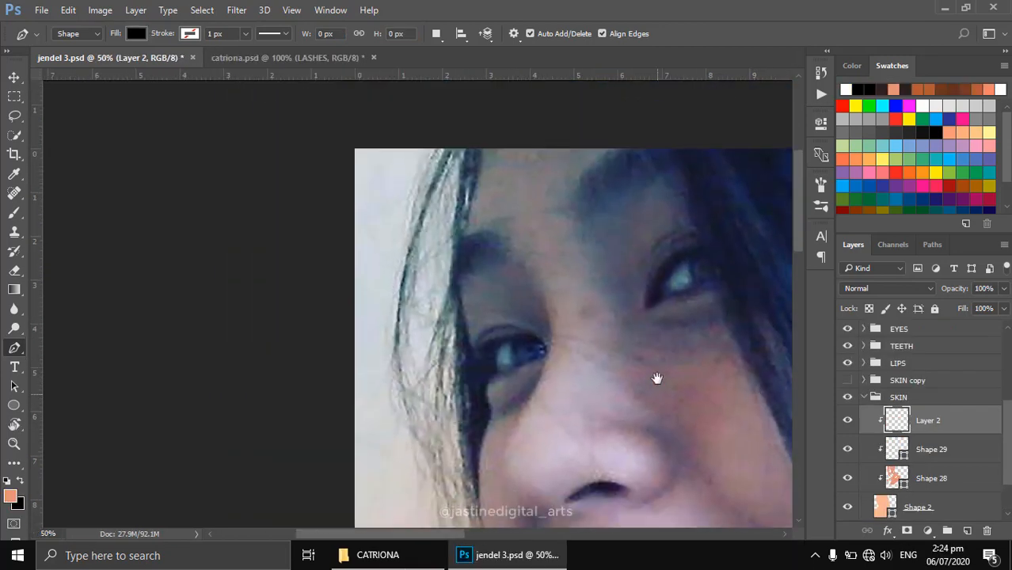
Sample the reddish skin tone from the palette circles beside the portrait as the fill colour.
{"action": "left_click_drag", "start_coordinate": [656, 379], "coordinate": [567, 337]}
{"action": "scroll", "coordinate": [639, 348], "scroll_direction": "down", "scroll_amount": 2}
{"action": "left_click_drag", "start_coordinate": [640, 346], "coordinate": [563, 301]}
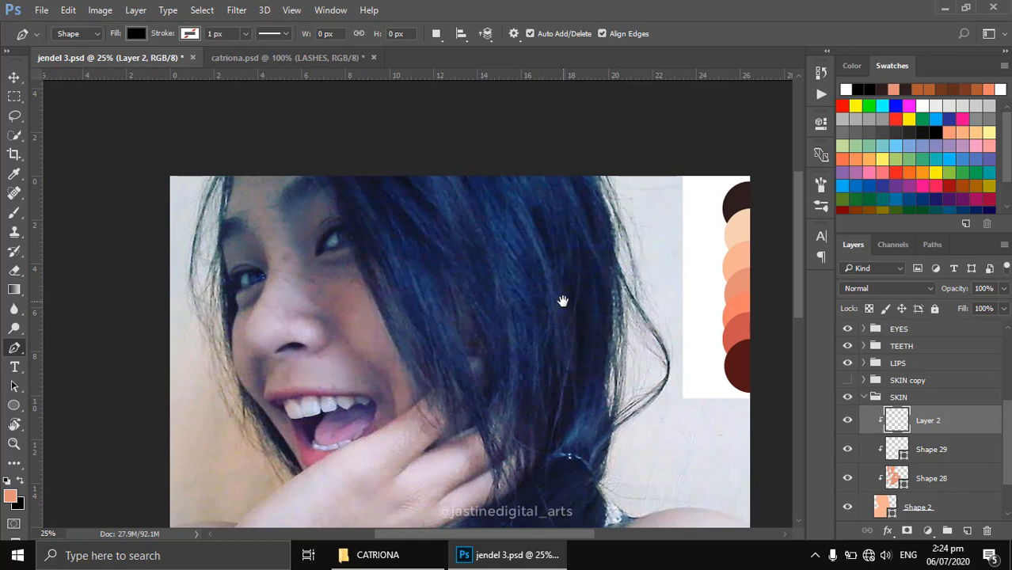
{"action": "key", "text": "i"}
{"action": "left_click", "coordinate": [739, 326]}
{"action": "scroll", "coordinate": [277, 252], "scroll_direction": "up", "scroll_amount": 2}
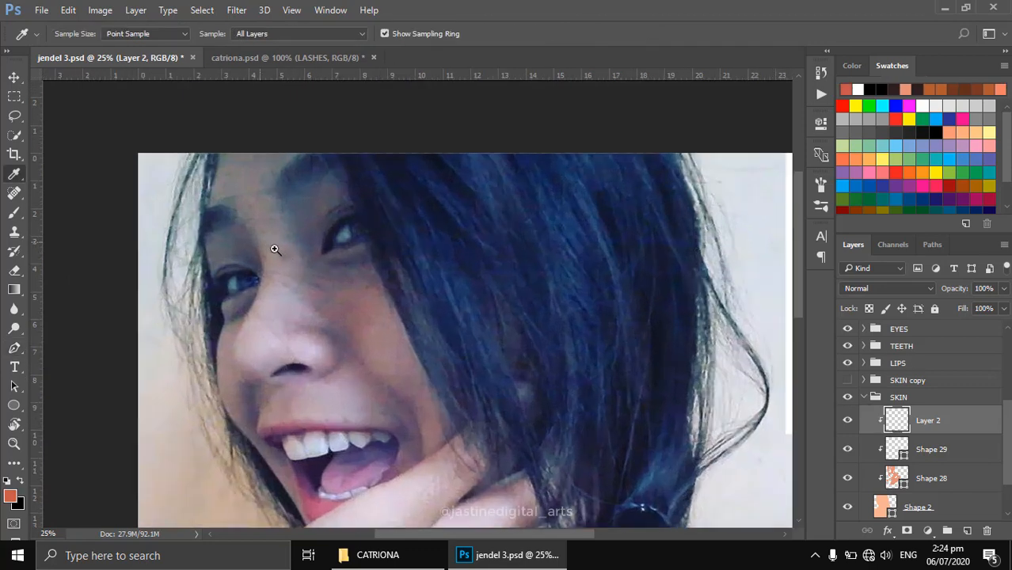
Start a shadow shape with the Pen tool from the forehead hairline, curving over the left eyebrow and down beside the nose bridge.
{"action": "key", "text": "p"}
{"action": "scroll", "coordinate": [903, 412], "scroll_direction": "up", "scroll_amount": 5}
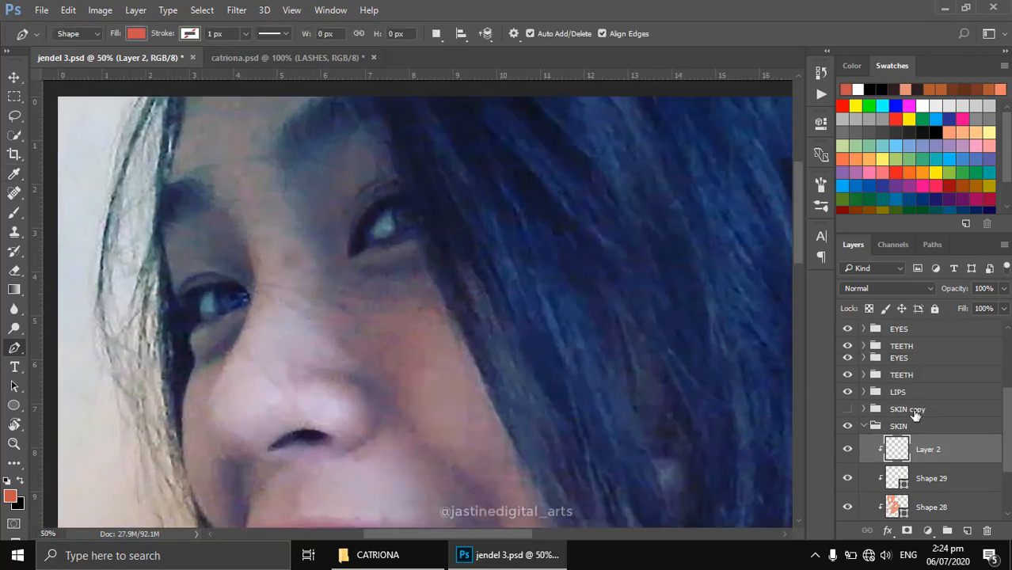
{"action": "left_click_drag", "start_coordinate": [495, 277], "coordinate": [722, 354]}
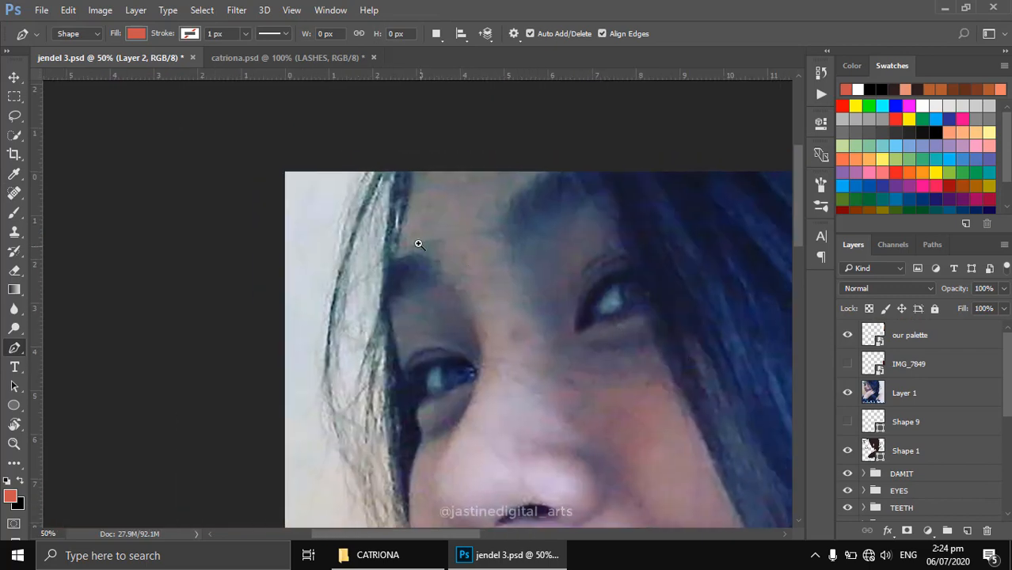
{"action": "left_click", "coordinate": [417, 165]}
{"action": "left_click", "coordinate": [397, 253]}
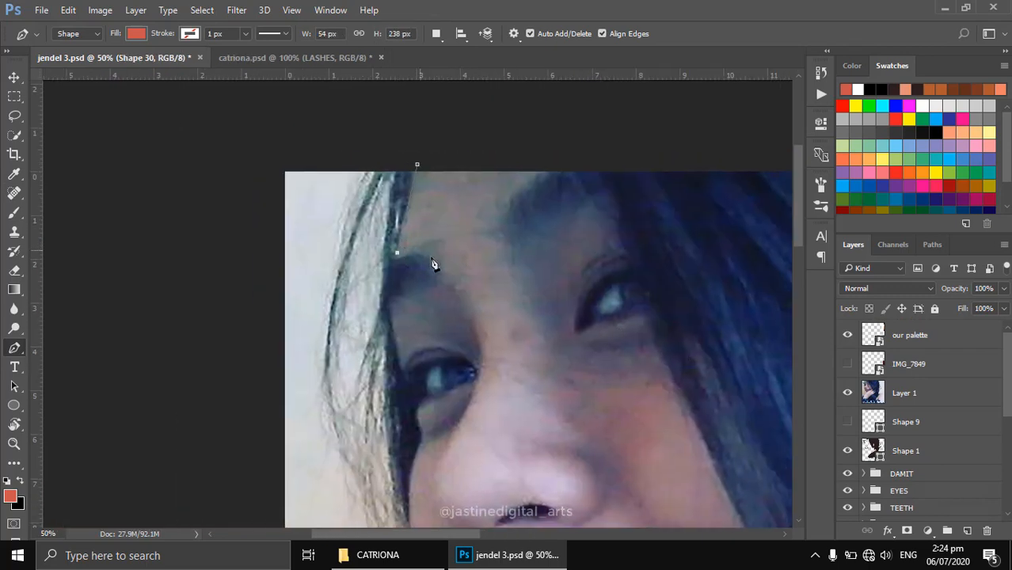
{"action": "left_click_drag", "start_coordinate": [467, 292], "coordinate": [480, 331]}
{"action": "left_click_drag", "start_coordinate": [460, 411], "coordinate": [475, 430]}
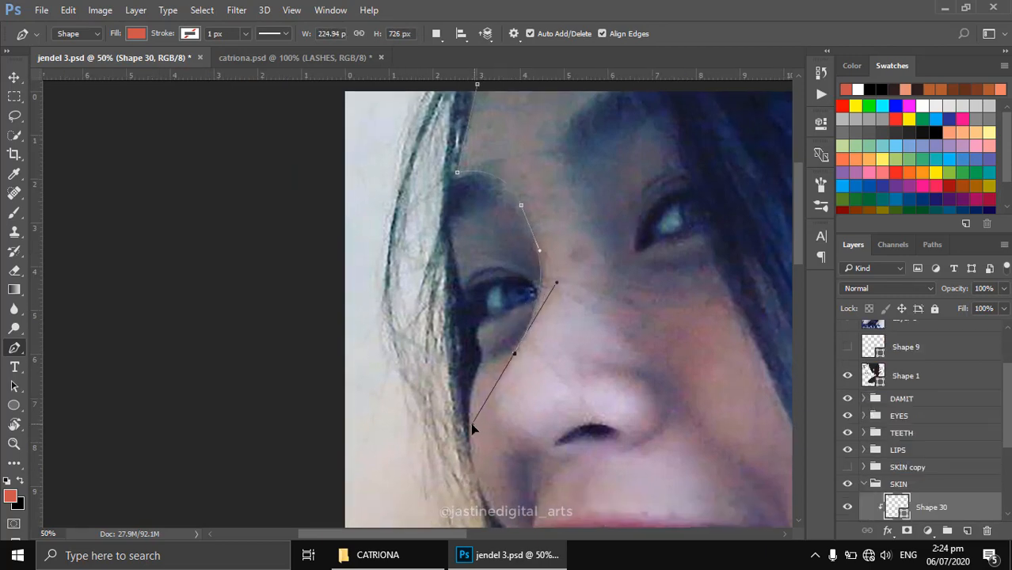
Continue the shadow path beneath the left eye and along the lower lid, and close it through the hair at the starting point.
{"action": "left_click", "coordinate": [515, 355]}
{"action": "left_click_drag", "start_coordinate": [472, 365], "coordinate": [459, 344]}
{"action": "left_click_drag", "start_coordinate": [518, 322], "coordinate": [458, 302]}
{"action": "left_click", "coordinate": [530, 306]}
{"action": "key", "text": "ctrl+z"}
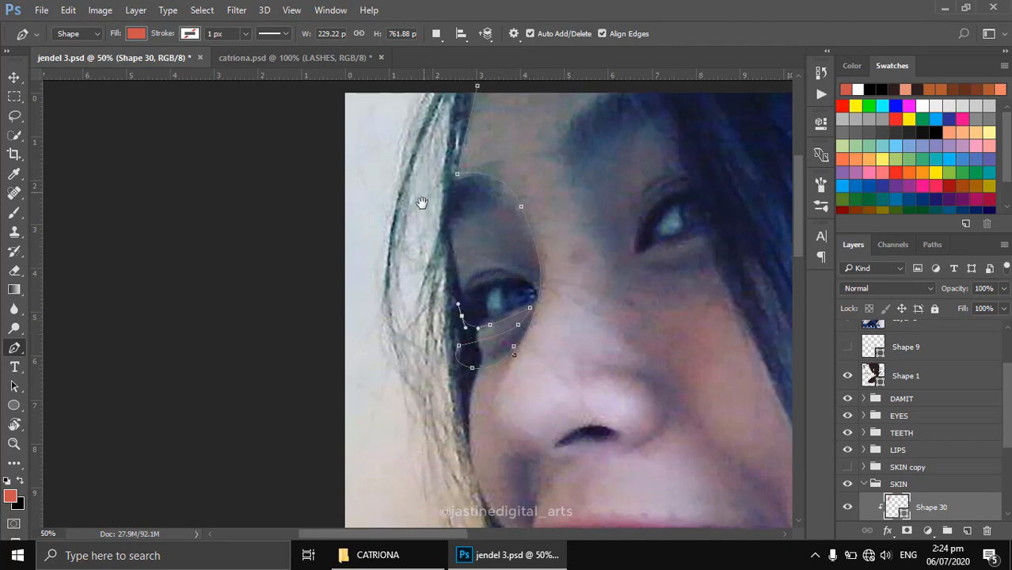
{"action": "scroll", "coordinate": [473, 139], "scroll_direction": "up", "scroll_amount": 2}
{"action": "left_click_drag", "start_coordinate": [473, 130], "coordinate": [563, 106]}
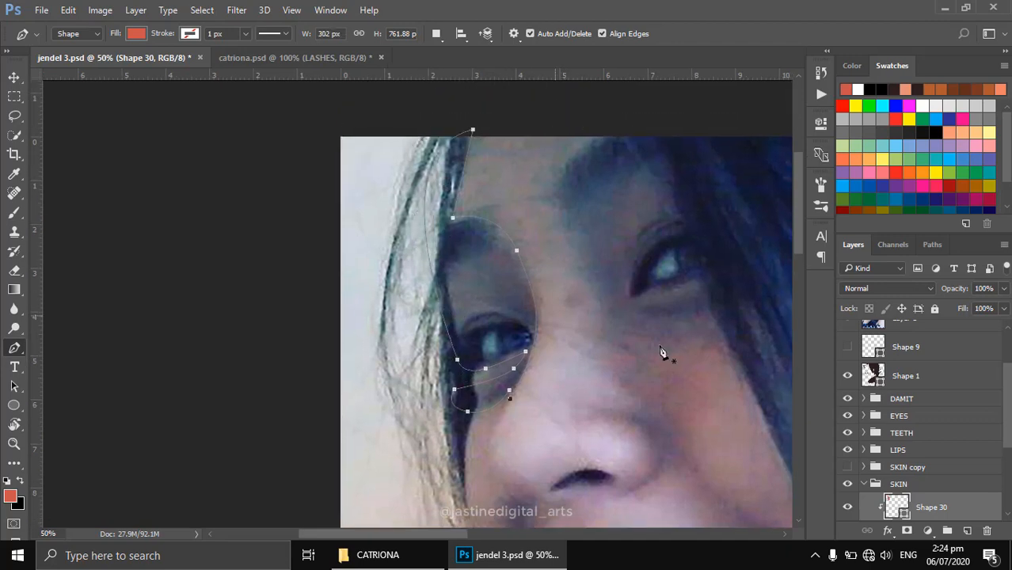
Hide the Layer 1 photo and set the opacity of Shape 30 to 70%.
{"action": "scroll", "coordinate": [880, 406], "scroll_direction": "up", "scroll_amount": 3}
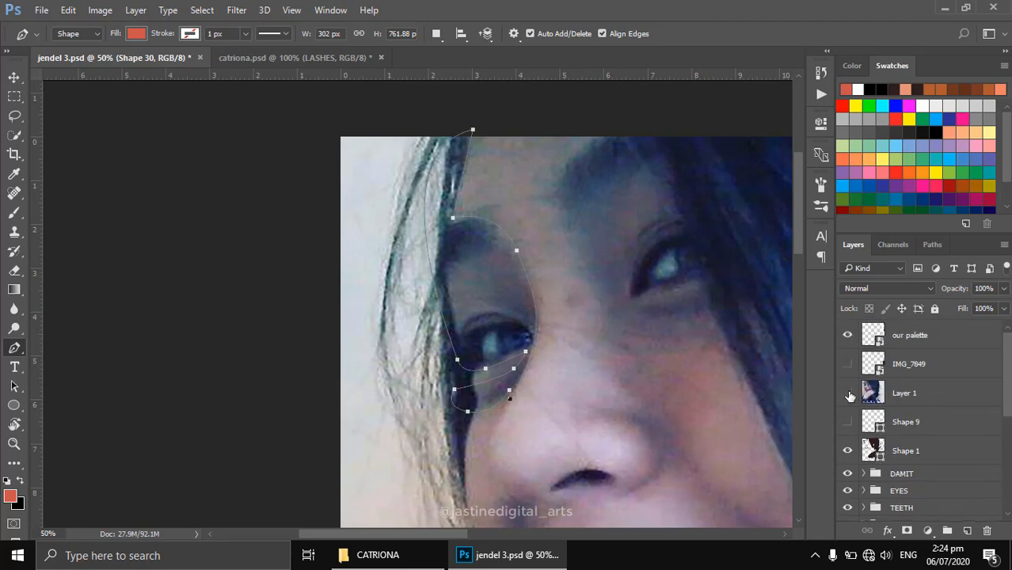
{"action": "left_click", "coordinate": [849, 393]}
{"action": "scroll", "coordinate": [911, 412], "scroll_direction": "down", "scroll_amount": 5}
{"action": "key", "text": "5"}
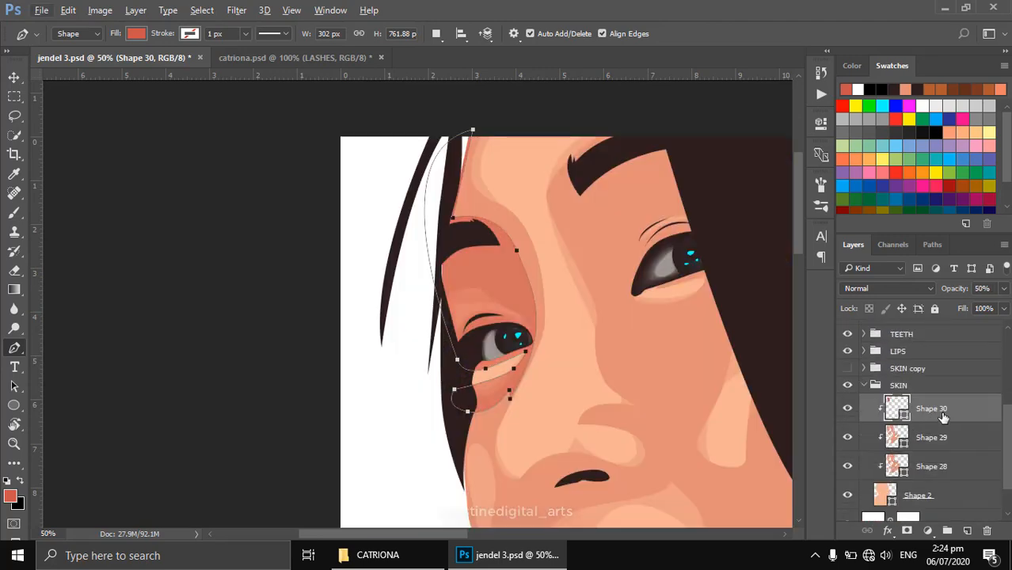
{"action": "key", "text": "7"}
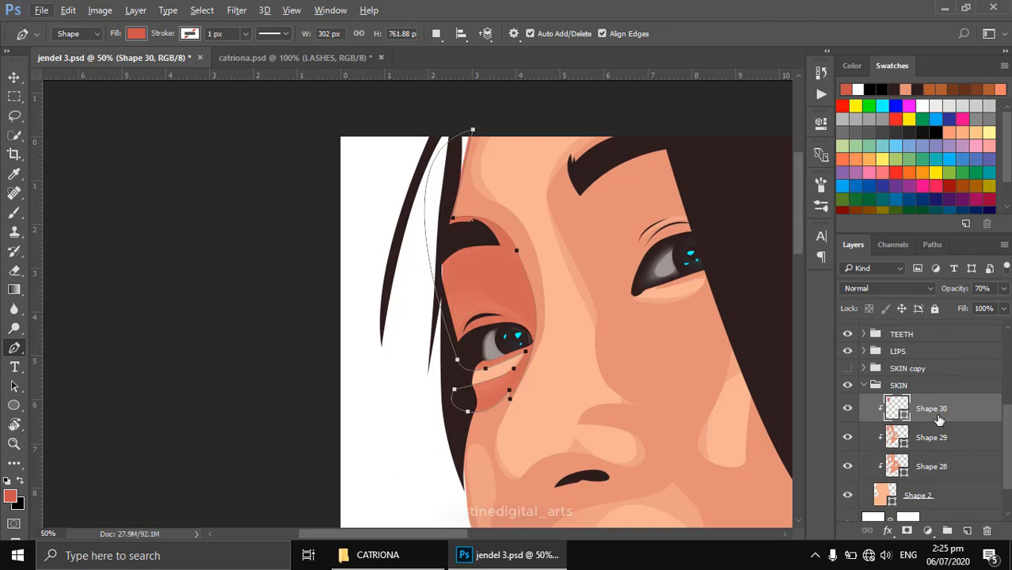
Show the Layer 1 photo again and set the path operation for Shape 30 to Subtract Front Shape.
{"action": "scroll", "coordinate": [905, 411], "scroll_direction": "up", "scroll_amount": 3}
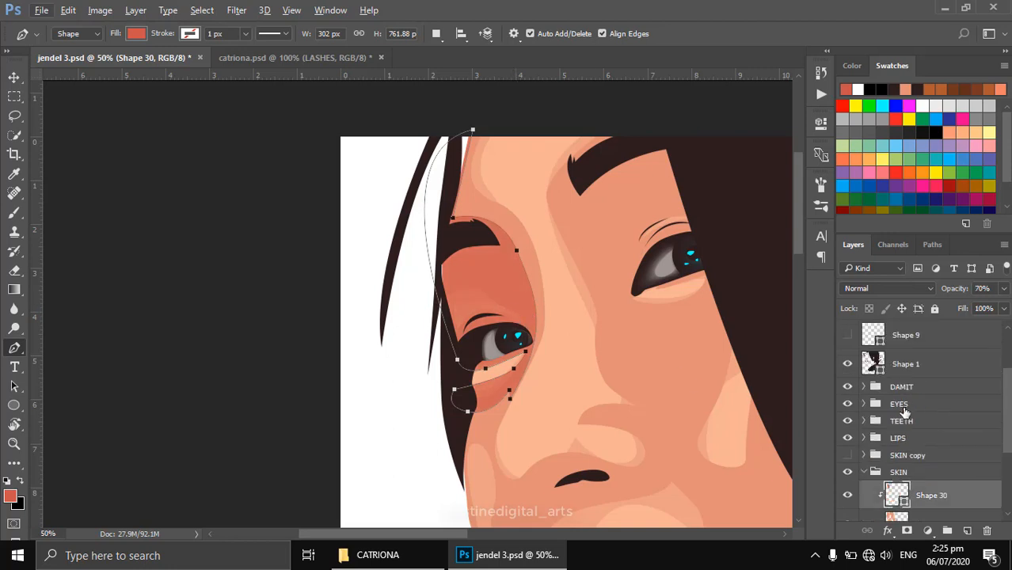
{"action": "scroll", "coordinate": [851, 370], "scroll_direction": "up", "scroll_amount": 3}
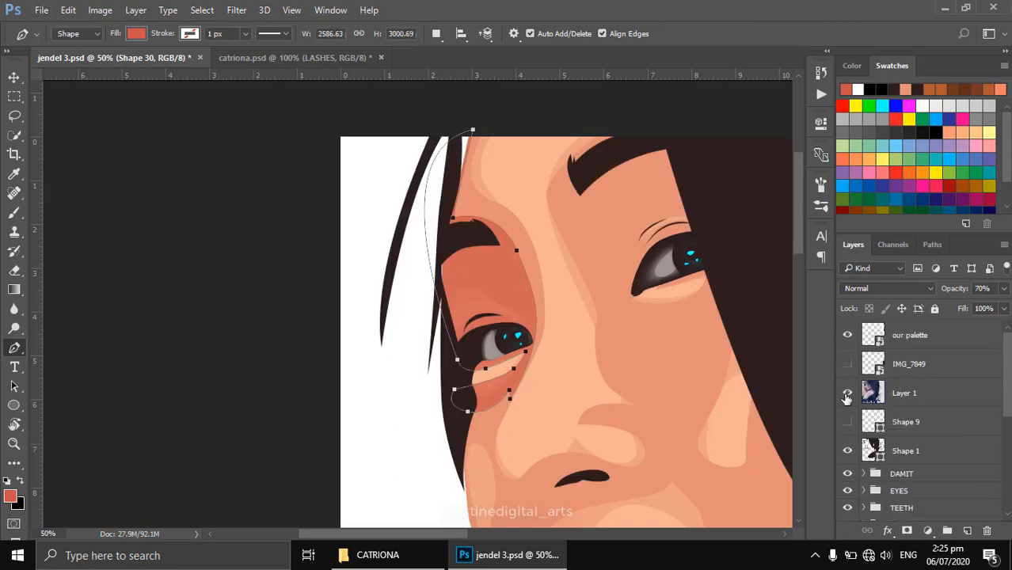
{"action": "left_click", "coordinate": [847, 393]}
{"action": "key", "text": "ctrl+plus"}
{"action": "scroll", "coordinate": [871, 419], "scroll_direction": "down", "scroll_amount": 6}
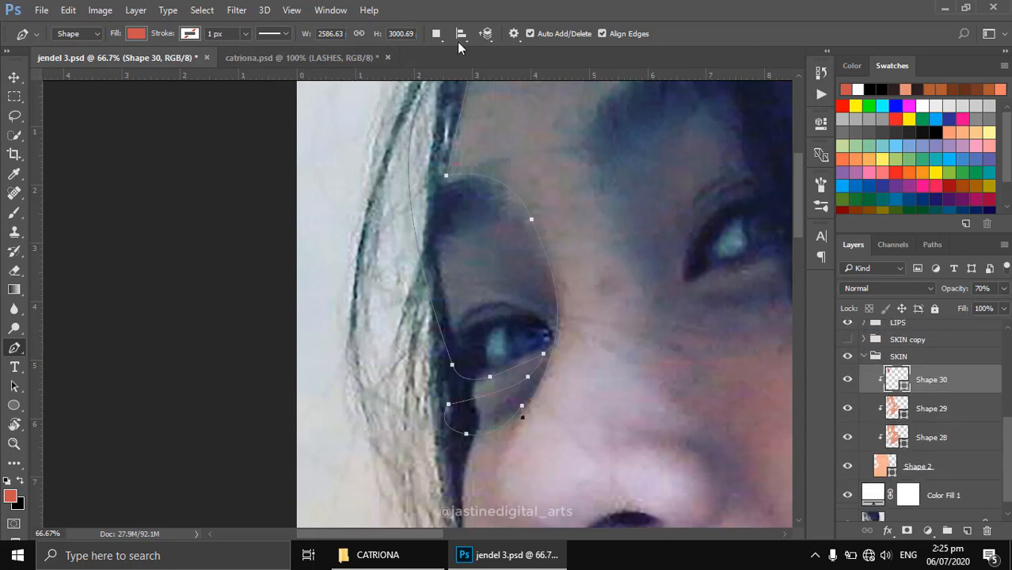
{"action": "left_click", "coordinate": [436, 34]}
{"action": "left_click", "coordinate": [471, 81]}
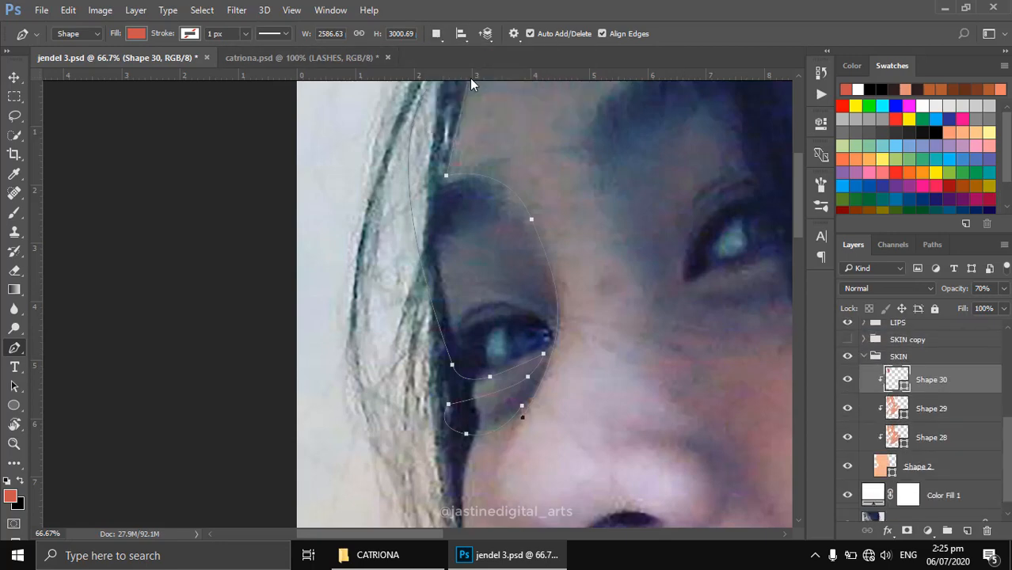
Draw a closed cut-out over the left upper eyelid, from the inner eye corner along the lash line and back beneath the brow.
{"action": "left_click", "coordinate": [545, 317]}
{"action": "left_click_drag", "start_coordinate": [459, 323], "coordinate": [431, 368]}
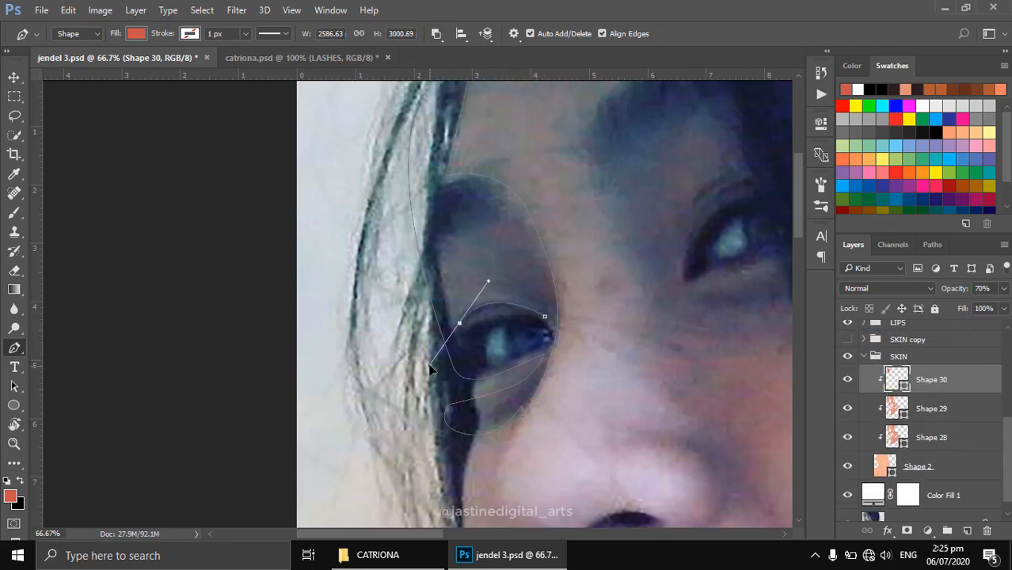
{"action": "left_click", "coordinate": [458, 323], "text": "alt"}
{"action": "left_click", "coordinate": [449, 333], "text": "alt"}
{"action": "left_click_drag", "start_coordinate": [432, 253], "coordinate": [431, 236]}
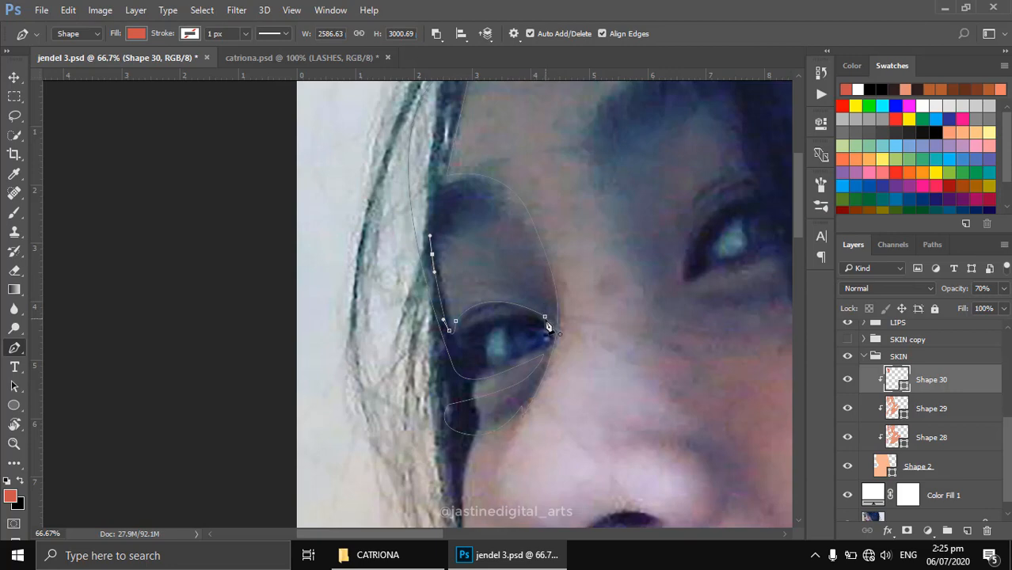
{"action": "left_click_drag", "start_coordinate": [546, 318], "coordinate": [594, 418]}
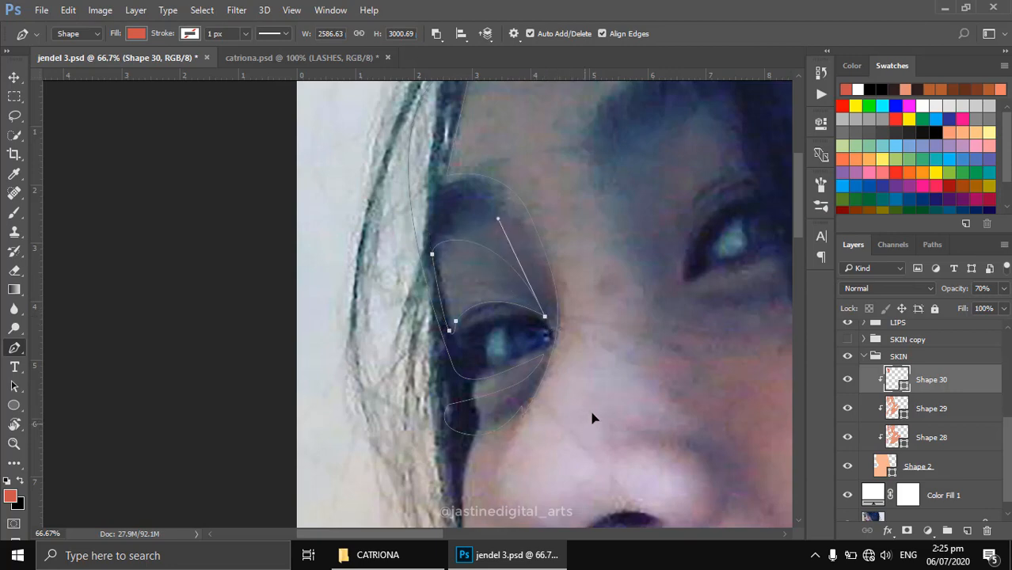
Shift the lower-lid anchor of Shape 30 to the inner eye corner and hide the Layer 1 photo.
{"action": "left_click", "coordinate": [543, 358], "text": "ctrl"}
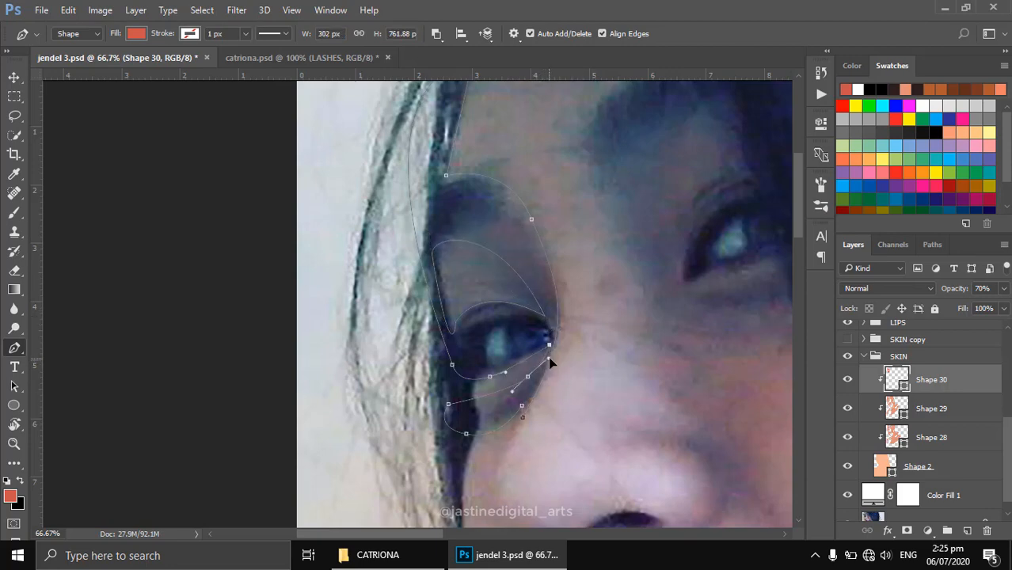
{"action": "left_click", "coordinate": [552, 355], "text": "ctrl"}
{"action": "scroll", "coordinate": [872, 406], "scroll_direction": "up", "scroll_amount": 6}
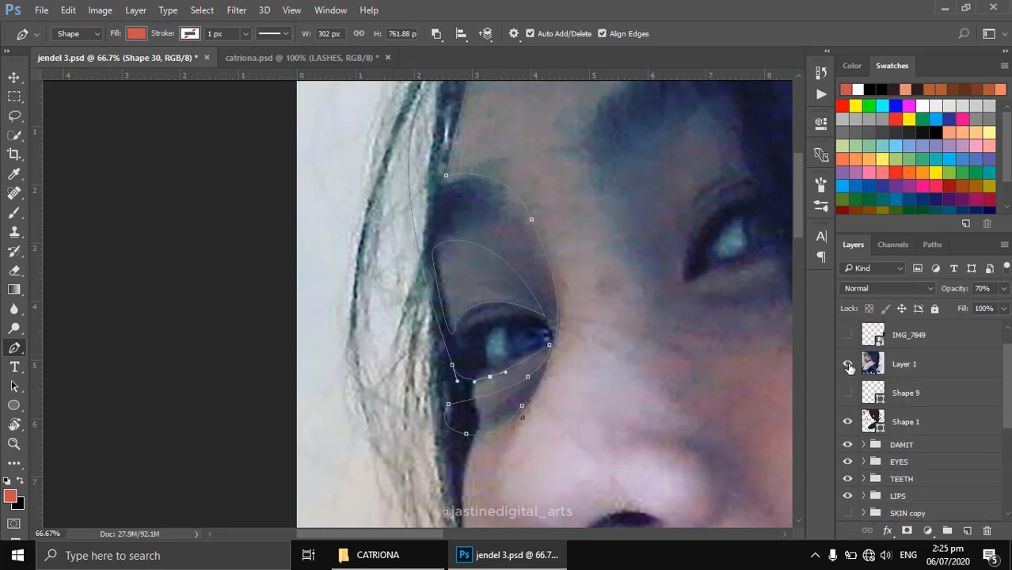
{"action": "left_click", "coordinate": [847, 368]}
{"action": "scroll", "coordinate": [925, 416], "scroll_direction": "down", "scroll_amount": 4}
{"action": "scroll", "coordinate": [925, 412], "scroll_direction": "down", "scroll_amount": 2}
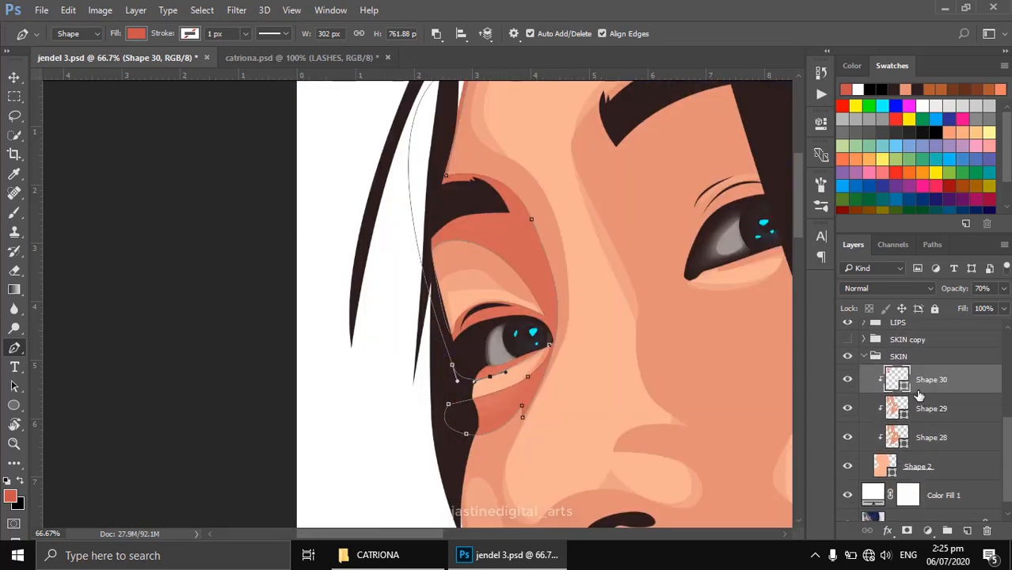
Check the eye shading against the whole portrait and set the opacity of Shape 30 to 50%.
{"action": "scroll", "coordinate": [446, 290], "scroll_direction": "down", "scroll_amount": 4}
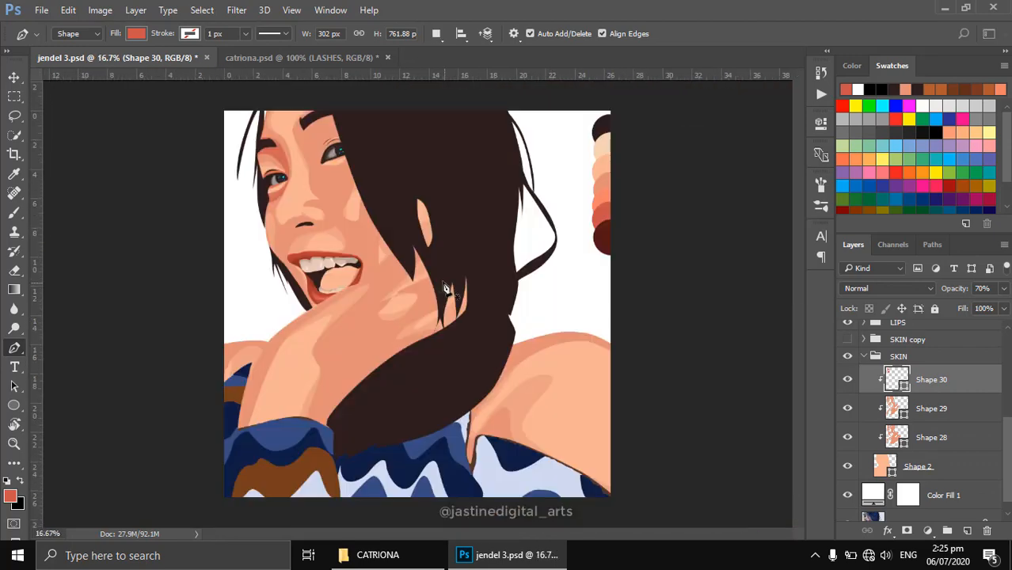
{"action": "scroll", "coordinate": [446, 289], "scroll_direction": "up", "scroll_amount": 3}
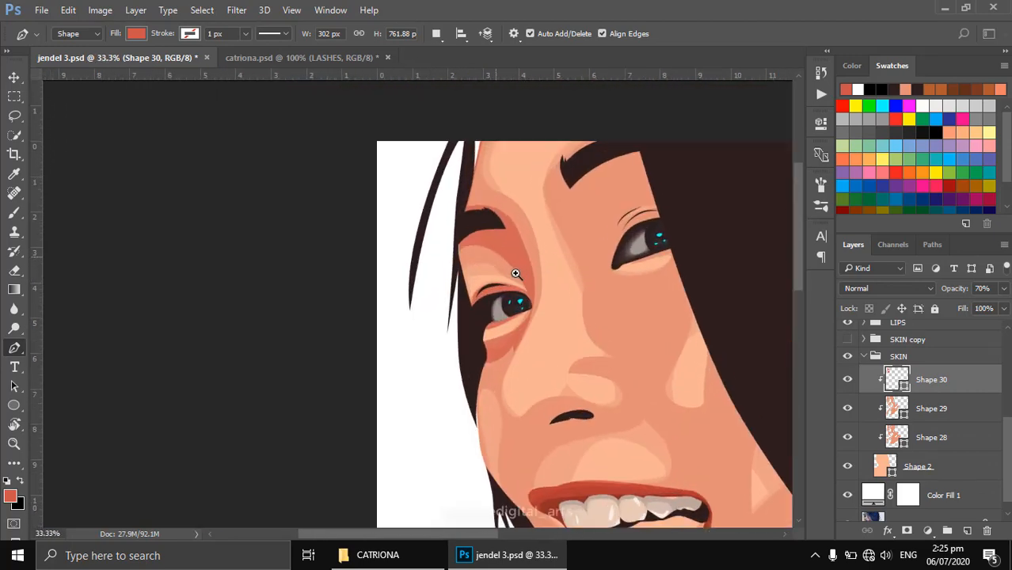
{"action": "scroll", "coordinate": [516, 274], "scroll_direction": "up", "scroll_amount": 2}
{"action": "left_click_drag", "start_coordinate": [508, 260], "coordinate": [530, 294]}
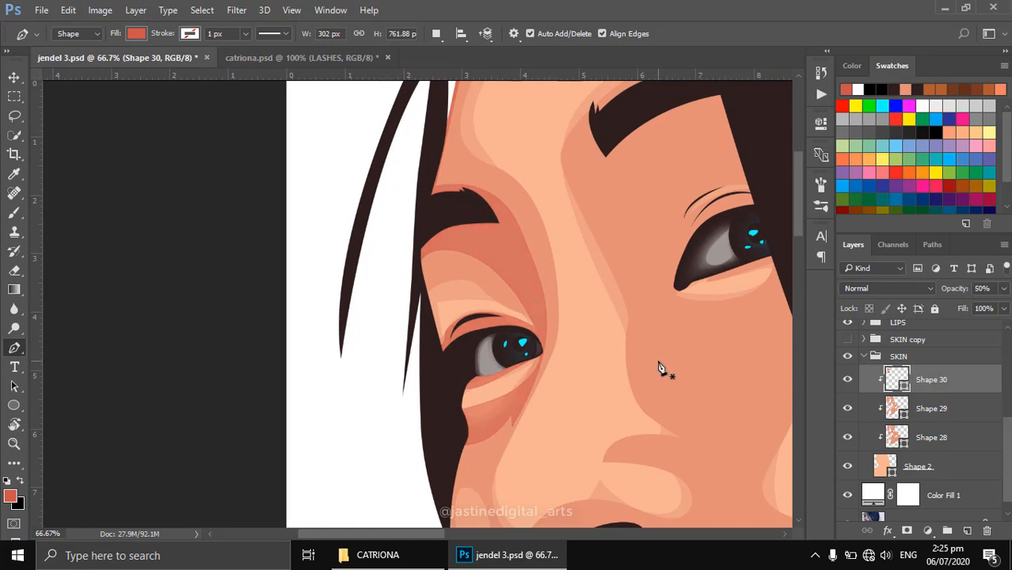
Show the Layer 1 photo and draw a new closed shadow shape around the left eyebrow, extending into the hair beside it.
{"action": "scroll", "coordinate": [856, 372], "scroll_direction": "up", "scroll_amount": 5}
{"action": "left_click", "coordinate": [850, 364]}
{"action": "scroll", "coordinate": [871, 396], "scroll_direction": "down", "scroll_amount": 4}
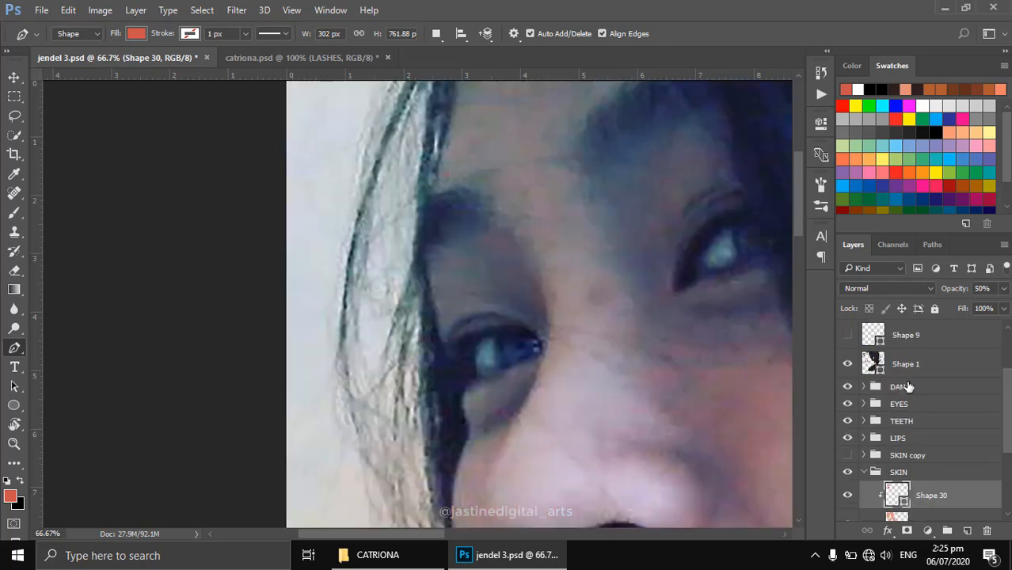
{"action": "left_click_drag", "start_coordinate": [519, 357], "coordinate": [583, 353]}
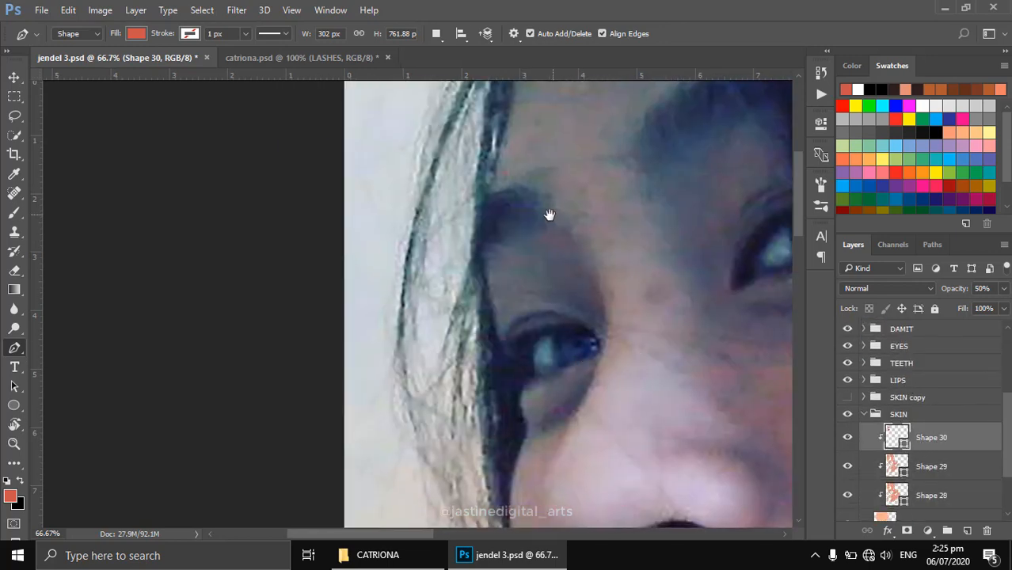
{"action": "scroll", "coordinate": [549, 209], "scroll_direction": "up", "scroll_amount": 2}
{"action": "left_click", "coordinate": [518, 119]}
{"action": "left_click", "coordinate": [488, 241]}
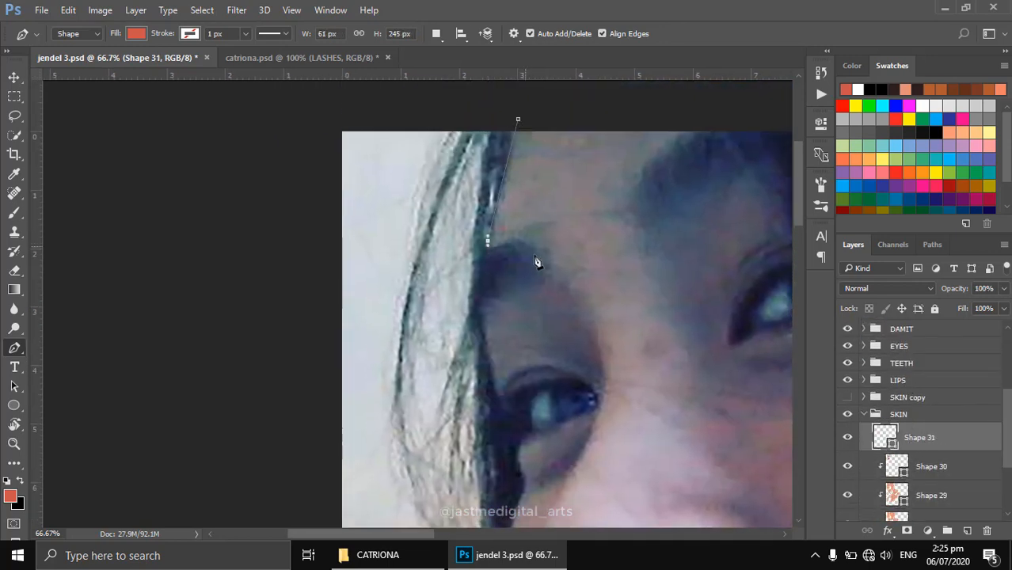
{"action": "left_click_drag", "start_coordinate": [563, 286], "coordinate": [546, 238]}
{"action": "left_click_drag", "start_coordinate": [481, 324], "coordinate": [483, 357]}
{"action": "left_click", "coordinate": [432, 244]}
{"action": "left_click_drag", "start_coordinate": [518, 119], "coordinate": [499, 120]}
Set the path operation to Combine Shapes and trace the under-eye shadow from the inner eye corner down to the hair edge.
{"action": "left_click", "coordinate": [436, 33]}
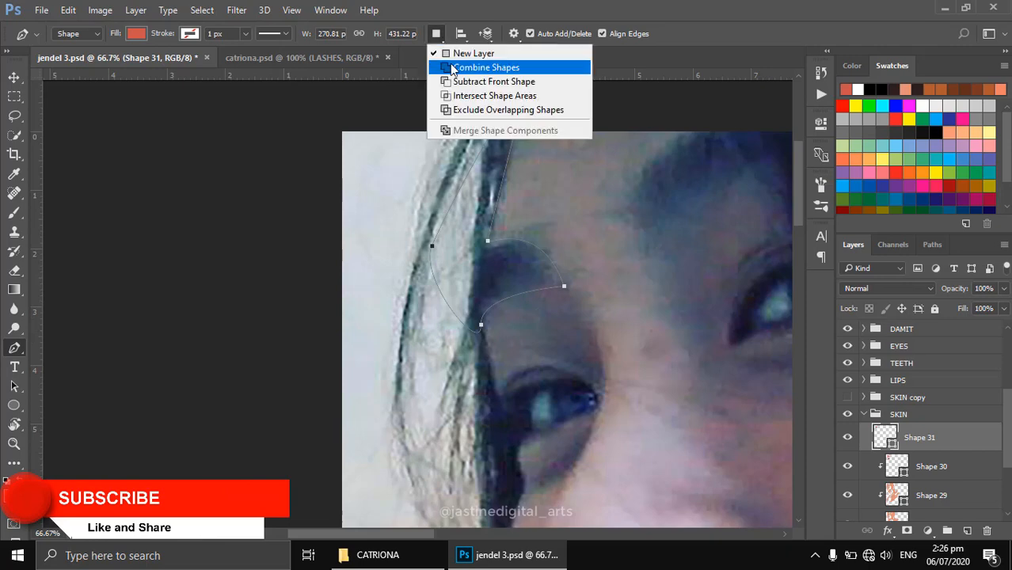
{"action": "left_click", "coordinate": [491, 66]}
{"action": "left_click_drag", "start_coordinate": [564, 373], "coordinate": [565, 315]}
{"action": "left_click_drag", "start_coordinate": [591, 370], "coordinate": [610, 341]}
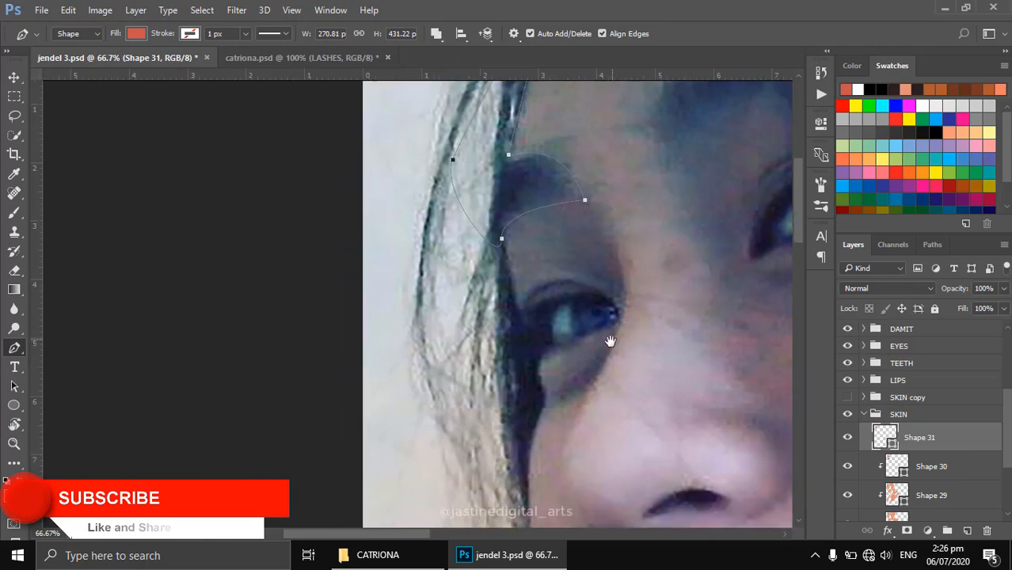
{"action": "left_click", "coordinate": [619, 325]}
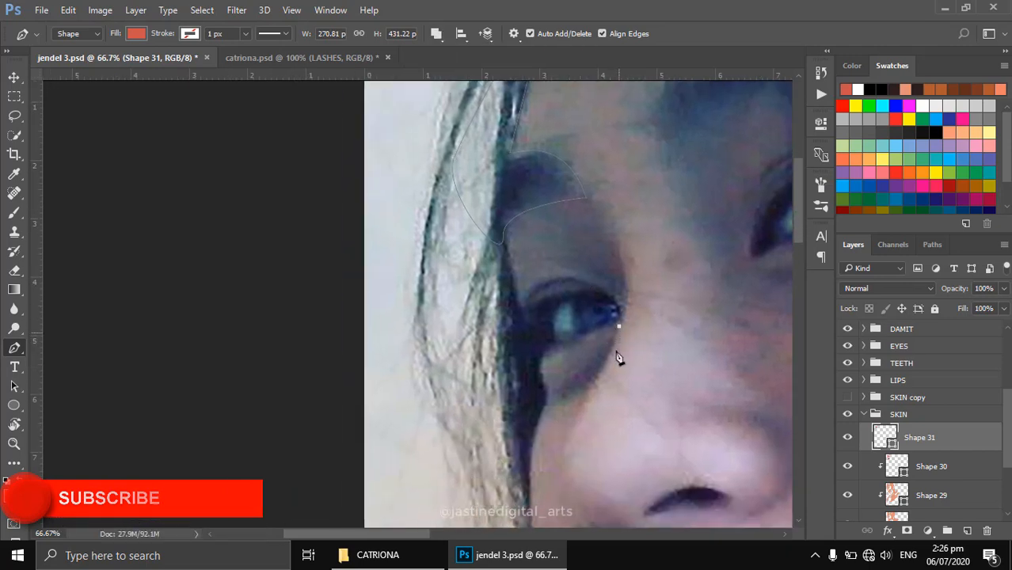
{"action": "left_click", "coordinate": [586, 384]}
{"action": "left_click_drag", "start_coordinate": [529, 402], "coordinate": [489, 388]}
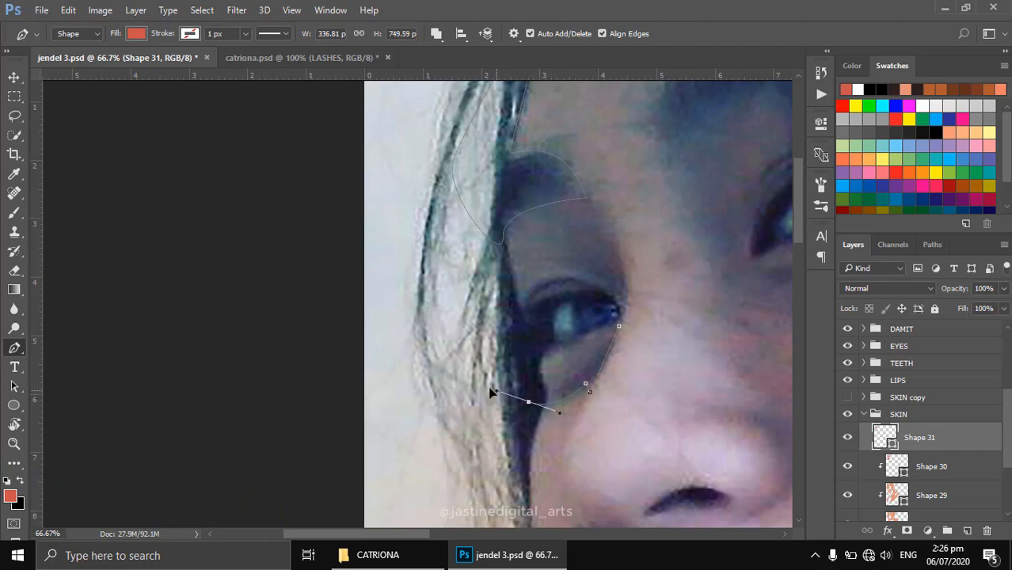
{"action": "left_click", "coordinate": [529, 402], "text": "alt"}
{"action": "left_click", "coordinate": [535, 382]}
Continue the Shape 31 path from the under-eye shadow along the lower lid, around the outer eye and over the upper lid.
{"action": "left_click_drag", "start_coordinate": [606, 342], "coordinate": [618, 313]}
{"action": "left_click", "coordinate": [606, 342], "text": "alt"}
{"action": "left_click", "coordinate": [608, 330]}
{"action": "left_click", "coordinate": [553, 355]}
{"action": "left_click_drag", "start_coordinate": [524, 333], "coordinate": [520, 316]}
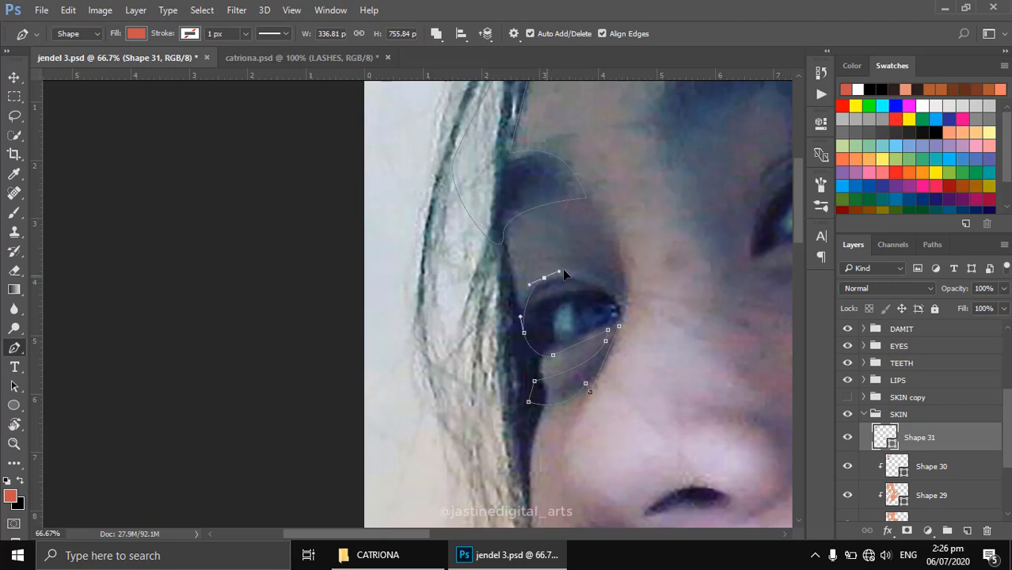
{"action": "mouse_move", "coordinate": [564, 270]}
{"action": "left_mouse_down"}
{"action": "mouse_move", "coordinate": [580, 274]}
{"action": "mouse_move", "coordinate": [545, 263]}
{"action": "left_mouse_up"}
{"action": "left_click", "coordinate": [613, 291]}
Close the Shape 31 path through the eyelid shadow to the inner eye corner and curve its lower-lid edge along the eye.
{"action": "left_click", "coordinate": [565, 266], "text": "alt"}
{"action": "left_click", "coordinate": [605, 224]}
{"action": "left_click_drag", "start_coordinate": [605, 226], "coordinate": [605, 213]}
{"action": "left_click", "coordinate": [605, 212], "text": "alt"}
{"action": "left_click_drag", "start_coordinate": [619, 326], "coordinate": [545, 355]}
{"action": "left_click", "coordinate": [606, 341], "text": "ctrl"}
{"action": "left_click_drag", "start_coordinate": [608, 331], "coordinate": [586, 343]}
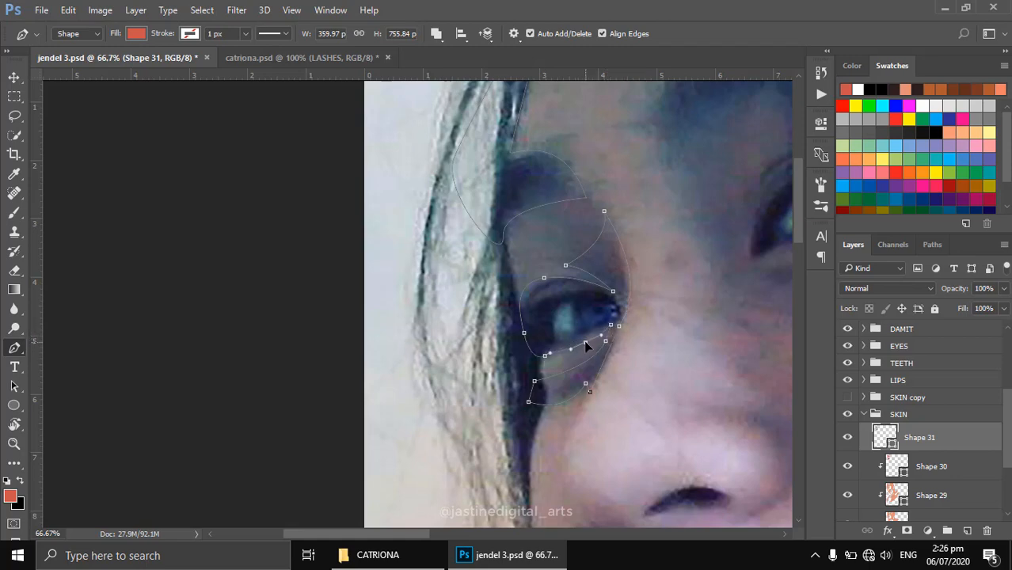
Draw a thin closed sliver along the upper lash line and cut it out of Shape 31 with Subtract Front Shape.
{"action": "left_click_drag", "start_coordinate": [544, 278], "coordinate": [506, 292]}
{"action": "left_click", "coordinate": [531, 304]}
{"action": "left_click_drag", "start_coordinate": [598, 293], "coordinate": [618, 300]}
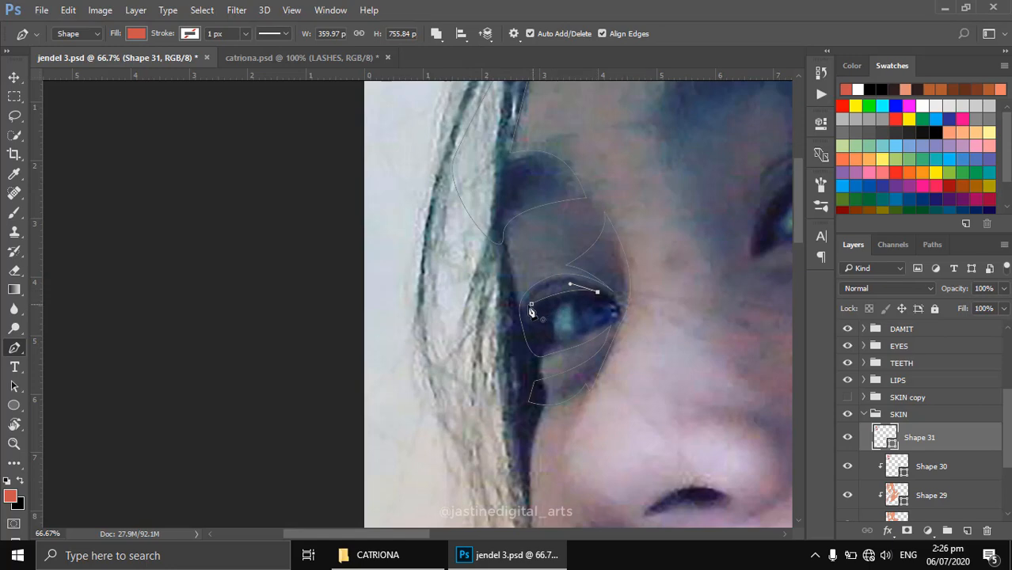
{"action": "left_click_drag", "start_coordinate": [532, 305], "coordinate": [512, 347]}
{"action": "left_click", "coordinate": [438, 39]}
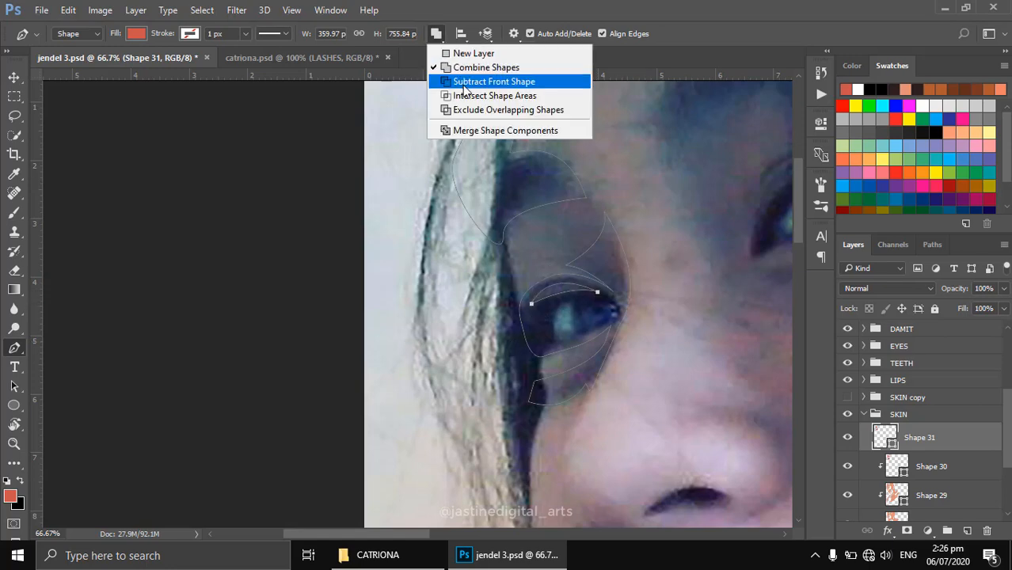
{"action": "left_click", "coordinate": [458, 83]}
Hide the Layer 1 photo and clip Shape 31 to the skin shapes below it.
{"action": "scroll", "coordinate": [887, 414], "scroll_direction": "up", "scroll_amount": 3}
{"action": "left_click", "coordinate": [849, 337]}
{"action": "scroll", "coordinate": [935, 427], "scroll_direction": "down", "scroll_amount": 3}
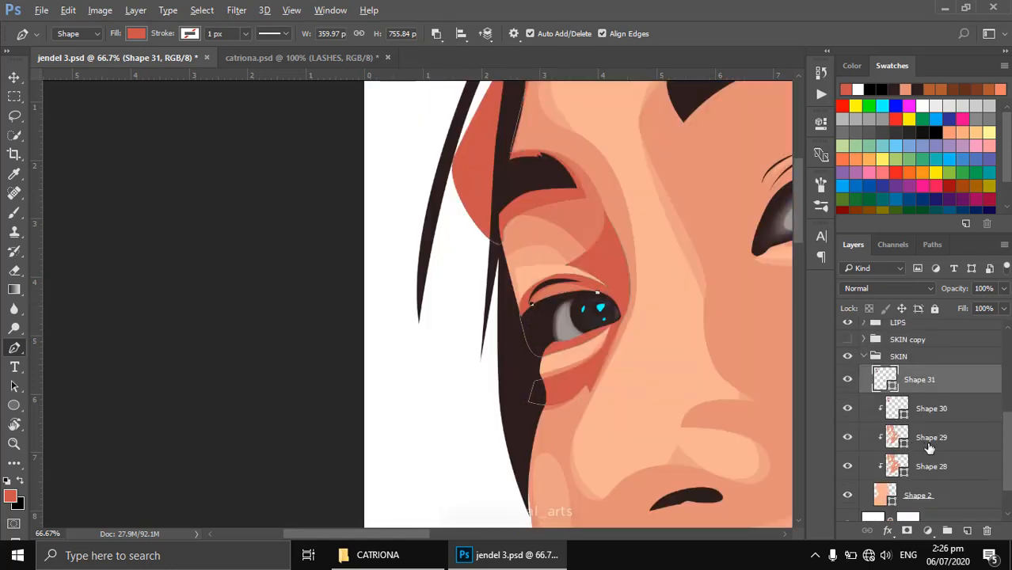
{"action": "left_click", "coordinate": [931, 390], "text": "alt"}
{"action": "scroll", "coordinate": [566, 309], "scroll_direction": "down", "scroll_amount": 1}
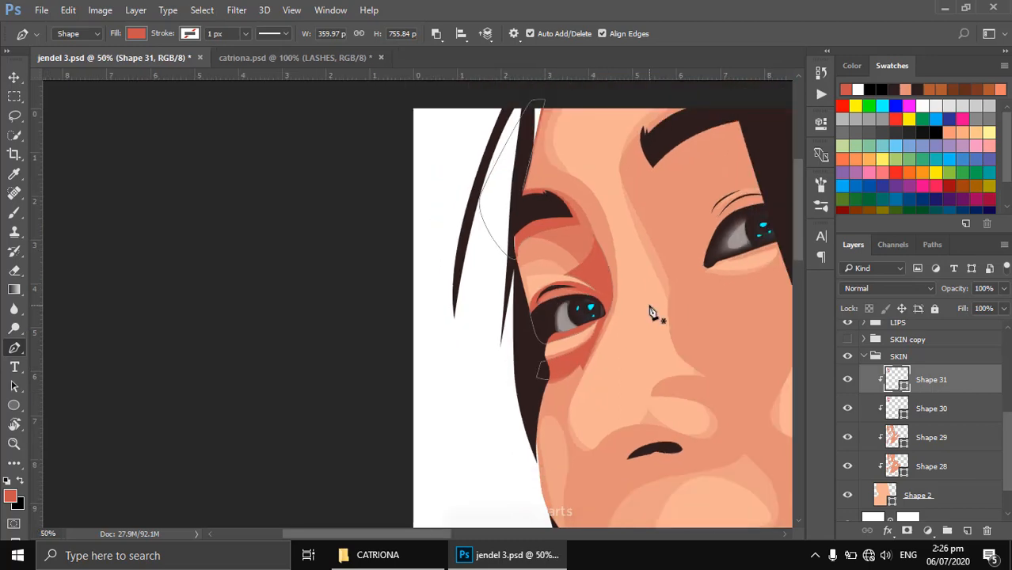
{"action": "scroll", "coordinate": [649, 311], "scroll_direction": "down", "scroll_amount": 2}
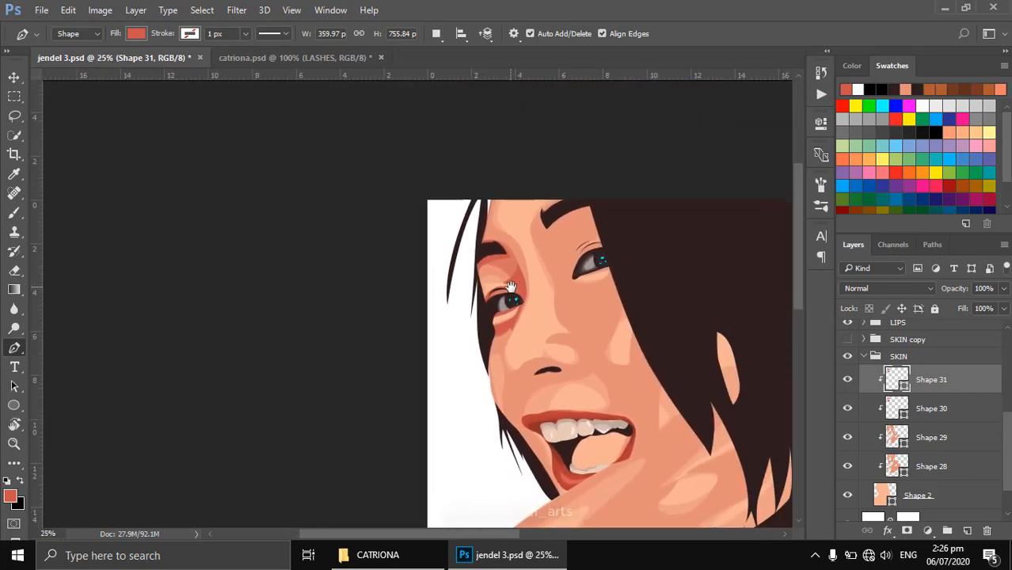
{"action": "scroll", "coordinate": [519, 266], "scroll_direction": "up", "scroll_amount": 3}
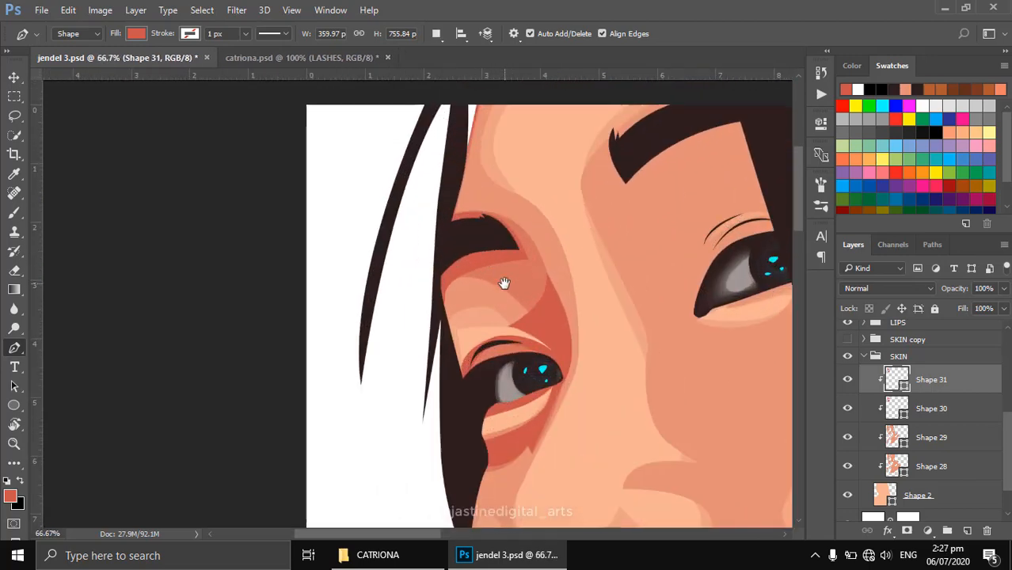
{"action": "left_click_drag", "start_coordinate": [505, 282], "coordinate": [517, 279]}
Show the Layer 1 photo and add a new layer above Shape 31.
{"action": "scroll", "coordinate": [874, 422], "scroll_direction": "up", "scroll_amount": 3}
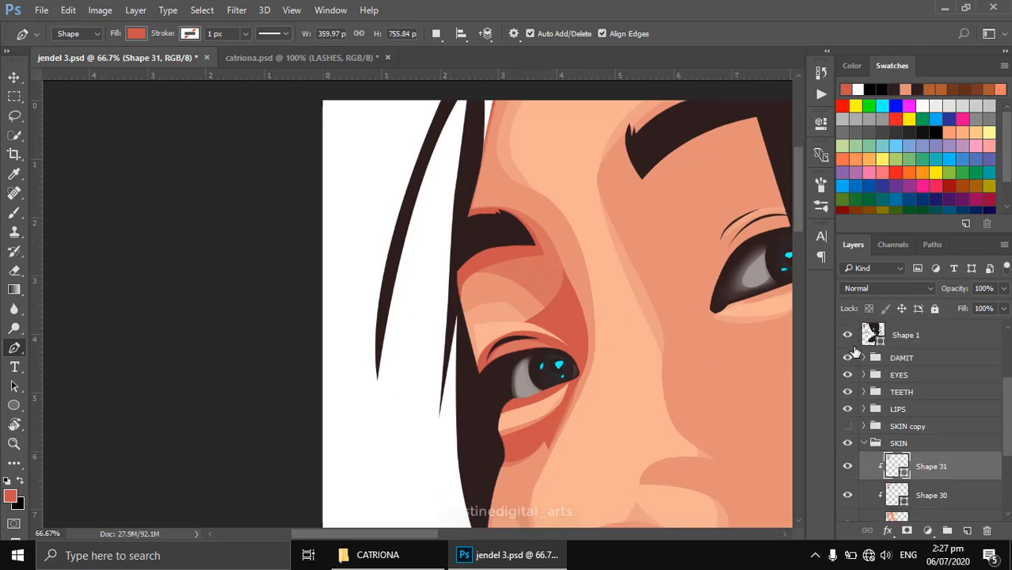
{"action": "scroll", "coordinate": [853, 349], "scroll_direction": "up", "scroll_amount": 2}
{"action": "left_click", "coordinate": [847, 337]}
{"action": "scroll", "coordinate": [886, 382], "scroll_direction": "down", "scroll_amount": 4}
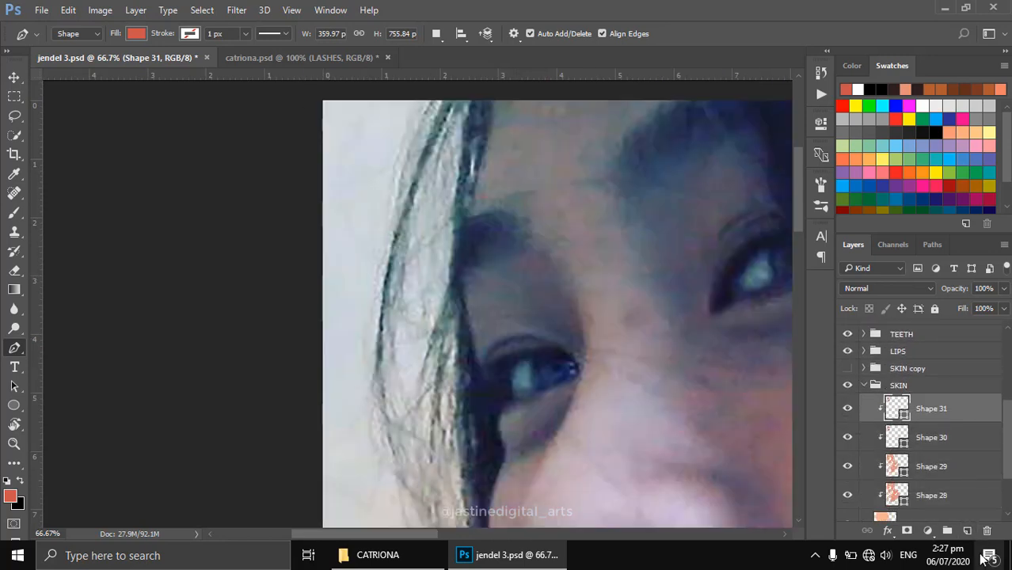
{"action": "left_click", "coordinate": [967, 530]}
Set the path operation to New Layer and draw a closed shadow shape around the left eyebrow up to the hair.
{"action": "left_click_drag", "start_coordinate": [572, 295], "coordinate": [626, 315]}
{"action": "left_click", "coordinate": [439, 35]}
{"action": "left_click", "coordinate": [459, 56]}
{"action": "left_click", "coordinate": [504, 339]}
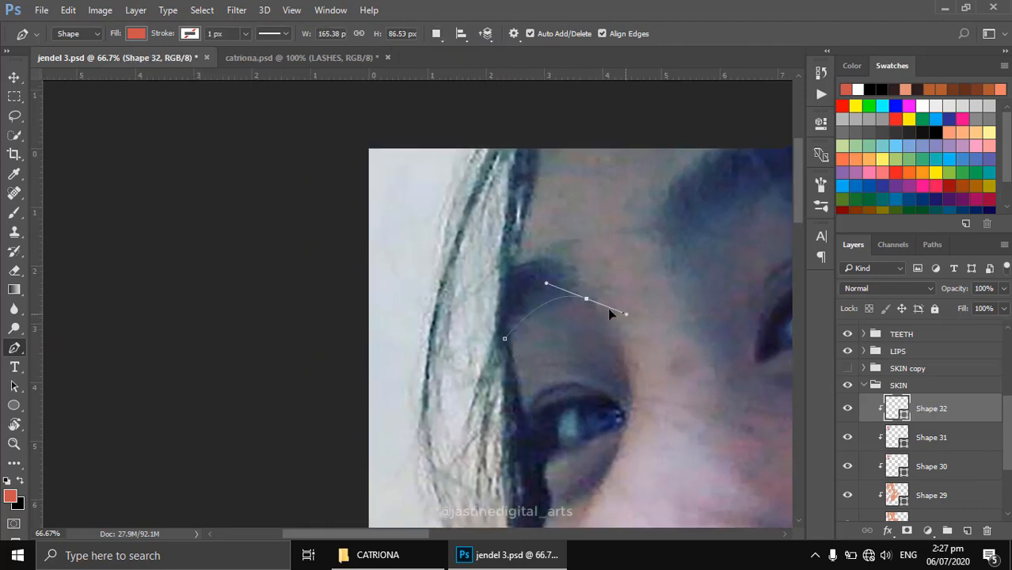
{"action": "left_click_drag", "start_coordinate": [510, 263], "coordinate": [424, 299]}
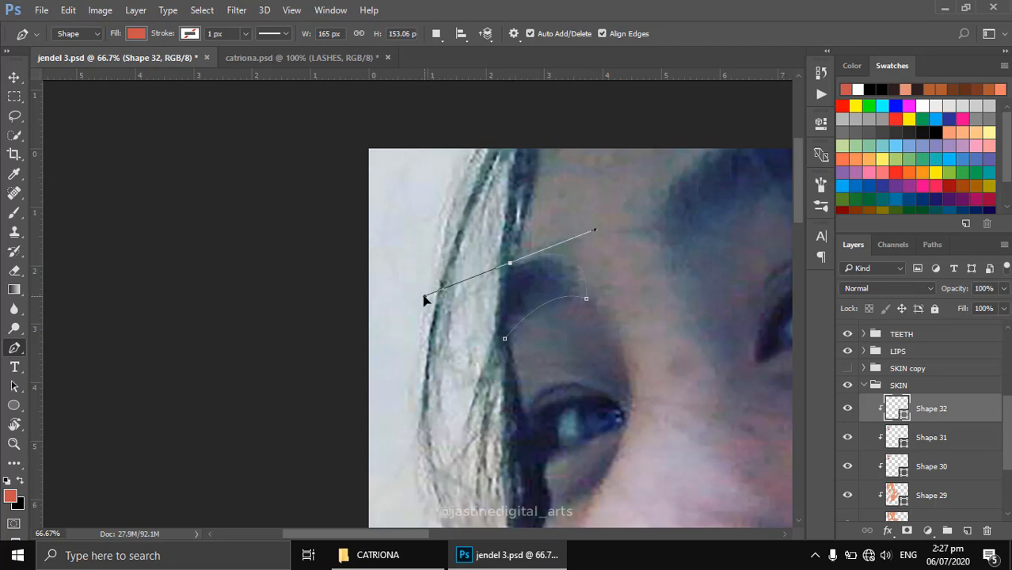
{"action": "left_click_drag", "start_coordinate": [505, 339], "coordinate": [538, 243]}
Switch to Combine Shapes and add a closed under-eye shadow to Shape 32 between the inner eye corner and the hair edge.
{"action": "left_click", "coordinate": [437, 36]}
{"action": "left_click", "coordinate": [470, 67]}
{"action": "left_click_drag", "start_coordinate": [606, 355], "coordinate": [635, 346]}
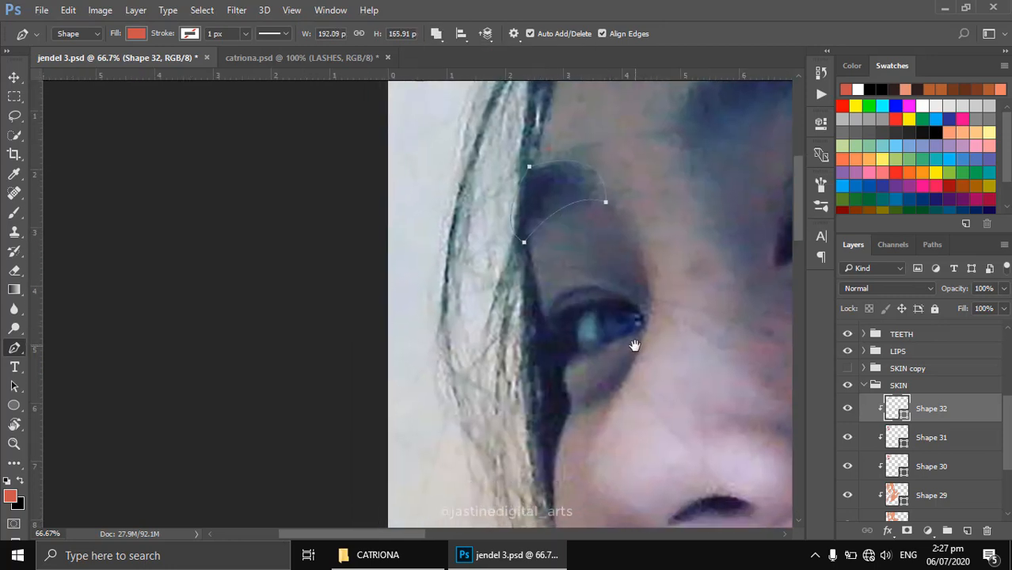
{"action": "left_click", "coordinate": [635, 346]}
{"action": "left_click_drag", "start_coordinate": [566, 396], "coordinate": [523, 406]}
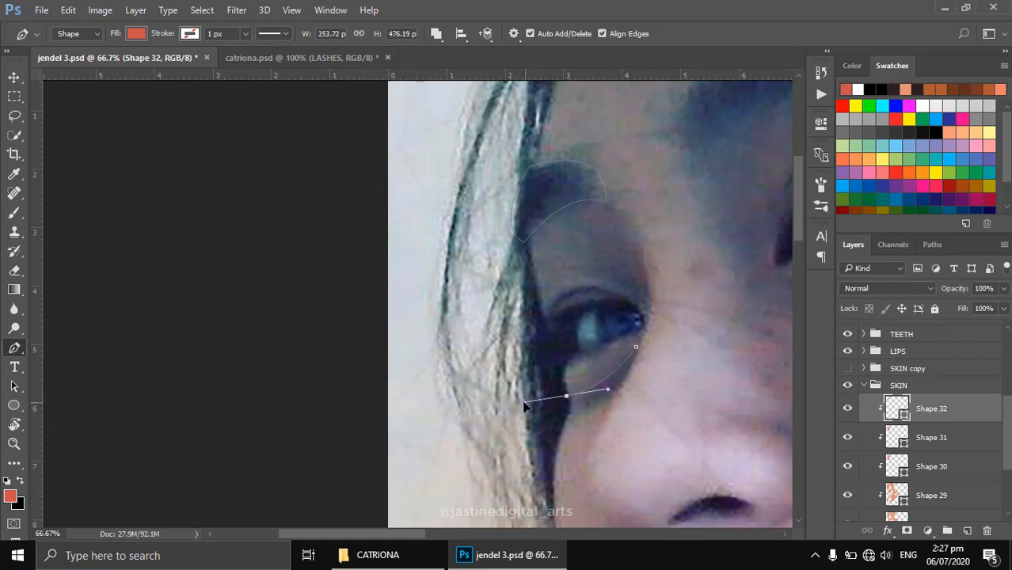
{"action": "left_click", "coordinate": [566, 396], "text": "alt"}
{"action": "left_click", "coordinate": [638, 345]}
{"action": "key", "text": "ctrl+z"}
{"action": "left_click_drag", "start_coordinate": [618, 393], "coordinate": [624, 382]}
{"action": "left_click_drag", "start_coordinate": [640, 346], "coordinate": [642, 346]}
{"action": "left_click_drag", "start_coordinate": [643, 360], "coordinate": [643, 355]}
Add a closed shadow shape to Shape 32 above the inner eye corner, tapering onto the upper eyelid.
{"action": "left_click", "coordinate": [640, 253]}
{"action": "left_click_drag", "start_coordinate": [644, 332], "coordinate": [638, 331]}
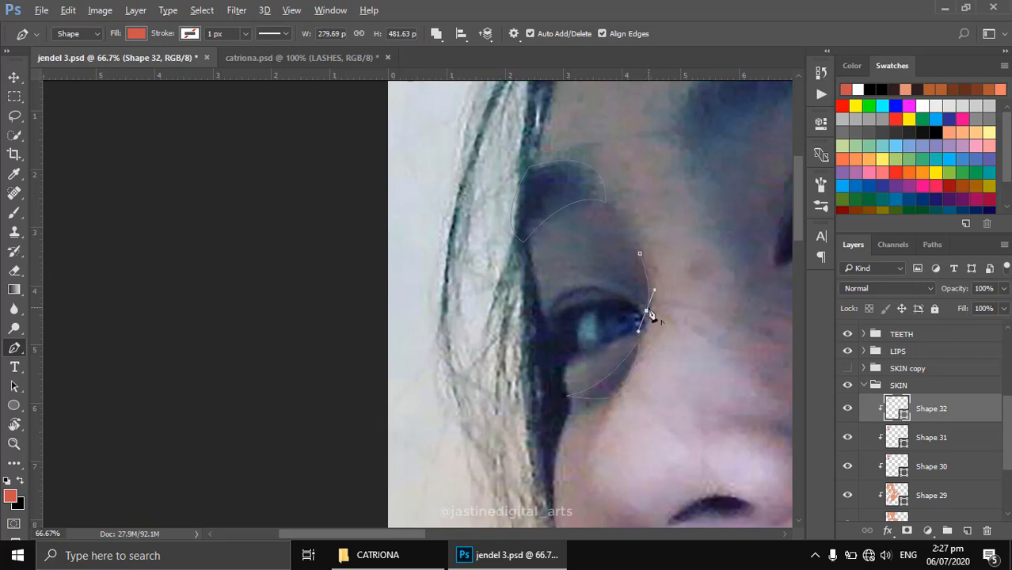
{"action": "left_click", "coordinate": [647, 313], "text": "alt"}
{"action": "left_click", "coordinate": [597, 276], "text": "alt"}
{"action": "left_click_drag", "start_coordinate": [638, 241], "coordinate": [644, 223]}
Add a closed crescent along the upper-lid crease and a closed shape over the eye opening to Shape 32.
{"action": "left_click", "coordinate": [626, 301]}
{"action": "left_click_drag", "start_coordinate": [552, 317], "coordinate": [545, 356]}
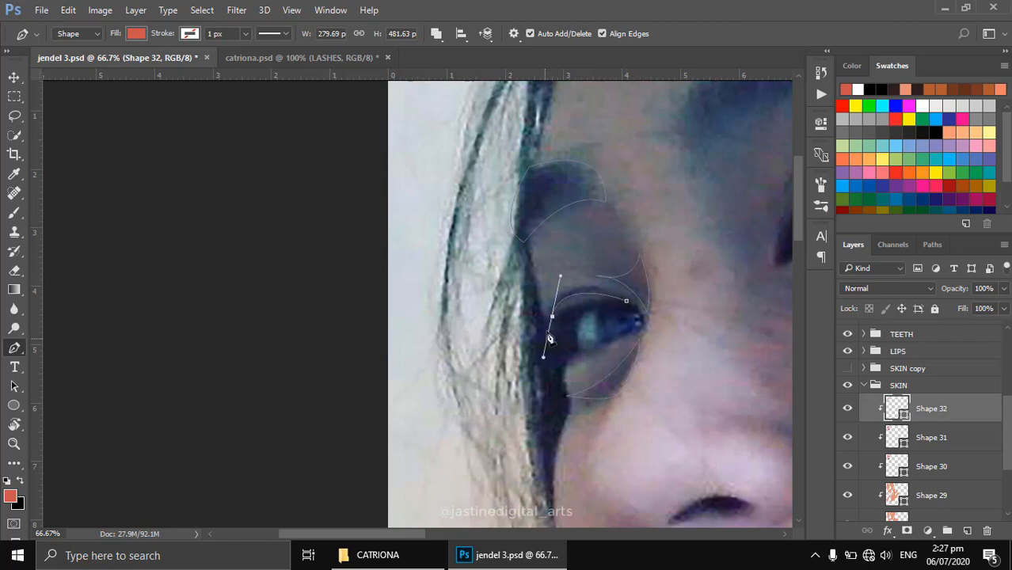
{"action": "left_click", "coordinate": [553, 316], "text": "alt"}
{"action": "left_click_drag", "start_coordinate": [579, 285], "coordinate": [609, 280]}
{"action": "left_click", "coordinate": [558, 357]}
{"action": "left_click", "coordinate": [639, 332]}
{"action": "left_click_drag", "start_coordinate": [624, 310], "coordinate": [597, 310]}
{"action": "left_click", "coordinate": [559, 358]}
With the Layer 1 photo hidden, fill Shape 32 with the dark hair color and set its opacity to 30%.
{"action": "scroll", "coordinate": [850, 371], "scroll_direction": "up", "scroll_amount": 4}
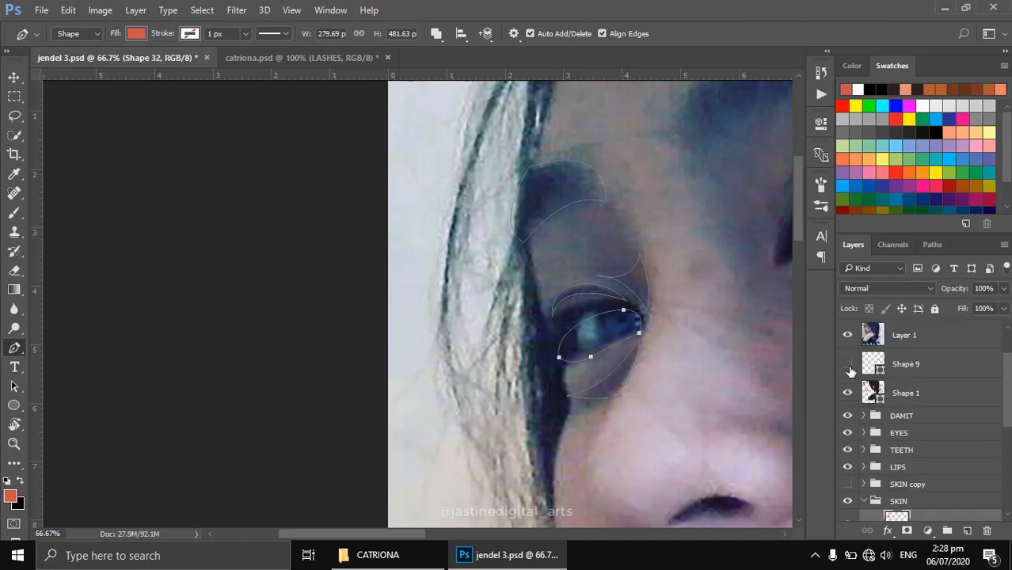
{"action": "scroll", "coordinate": [922, 437], "scroll_direction": "down", "scroll_amount": 4}
{"action": "double_click", "coordinate": [903, 415]}
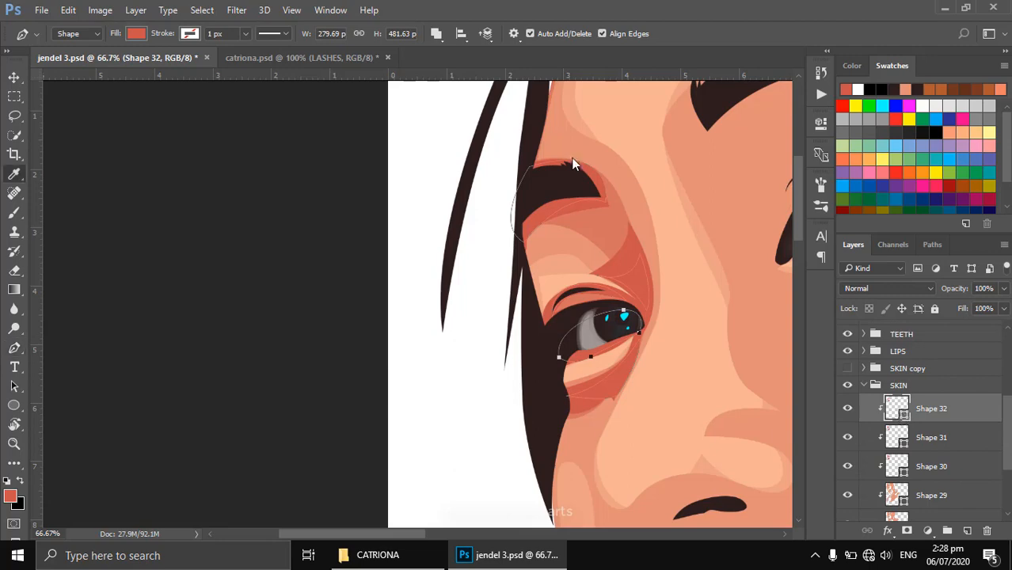
{"action": "left_click", "coordinate": [533, 136]}
{"action": "left_click", "coordinate": [928, 278]}
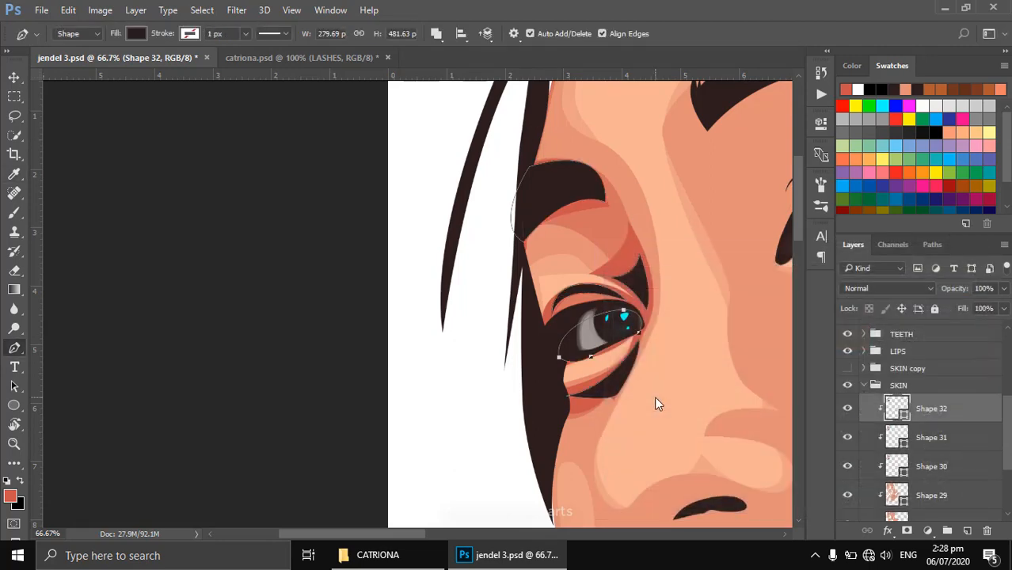
{"action": "key", "text": "3"}
{"action": "key", "text": "Return"}
Check the darker eye shading against the whole portrait and save the document.
{"action": "left_click", "coordinate": [628, 302], "text": "alt"}
{"action": "left_click", "coordinate": [628, 301], "text": "alt"}
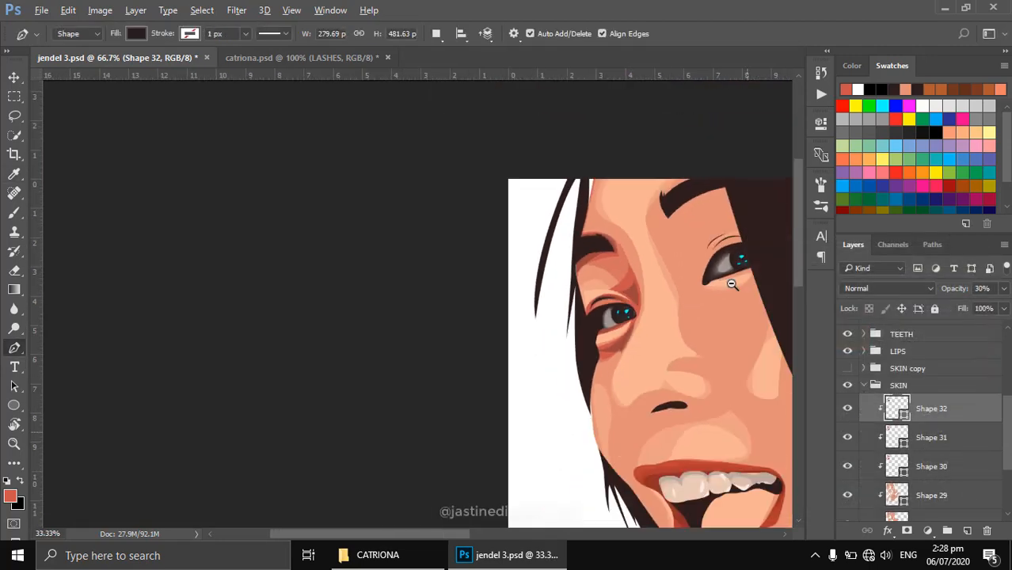
{"action": "left_click", "coordinate": [732, 284], "text": "alt"}
{"action": "key", "text": "ctrl+s"}
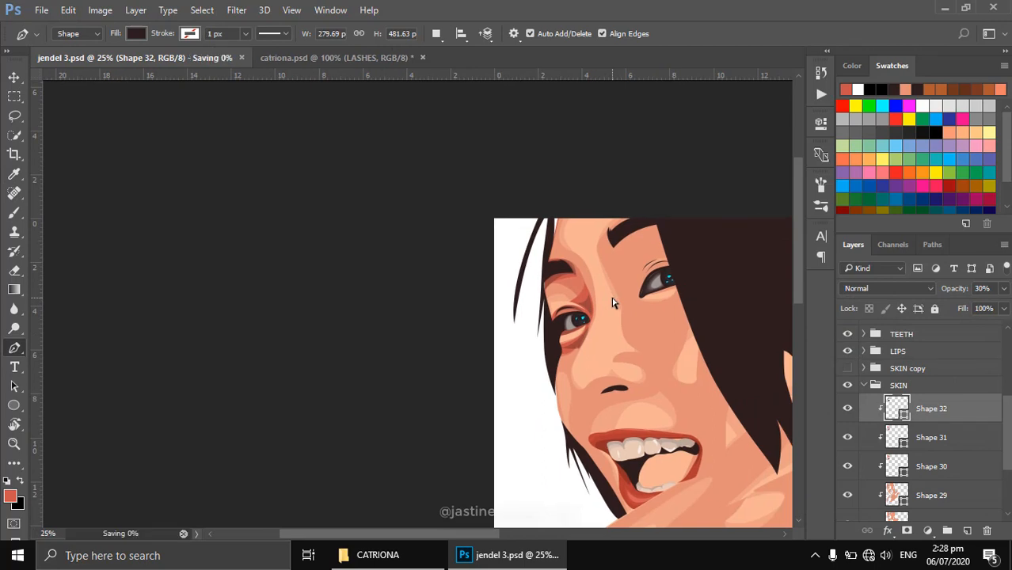
{"action": "left_click", "coordinate": [581, 369], "text": "ctrl"}
{"action": "left_click", "coordinate": [580, 369], "text": "ctrl"}
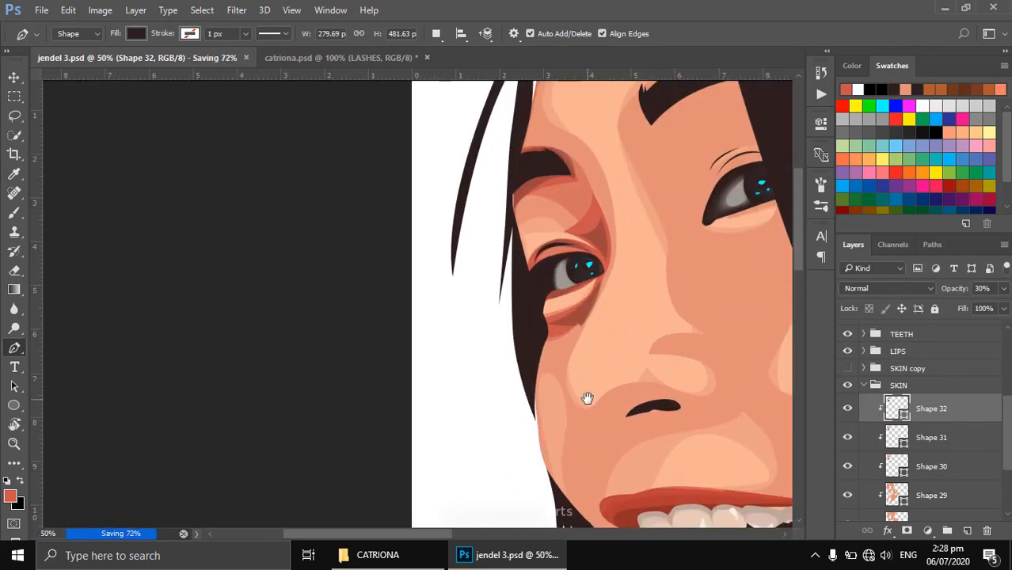
{"action": "left_click_drag", "start_coordinate": [587, 397], "coordinate": [613, 342]}
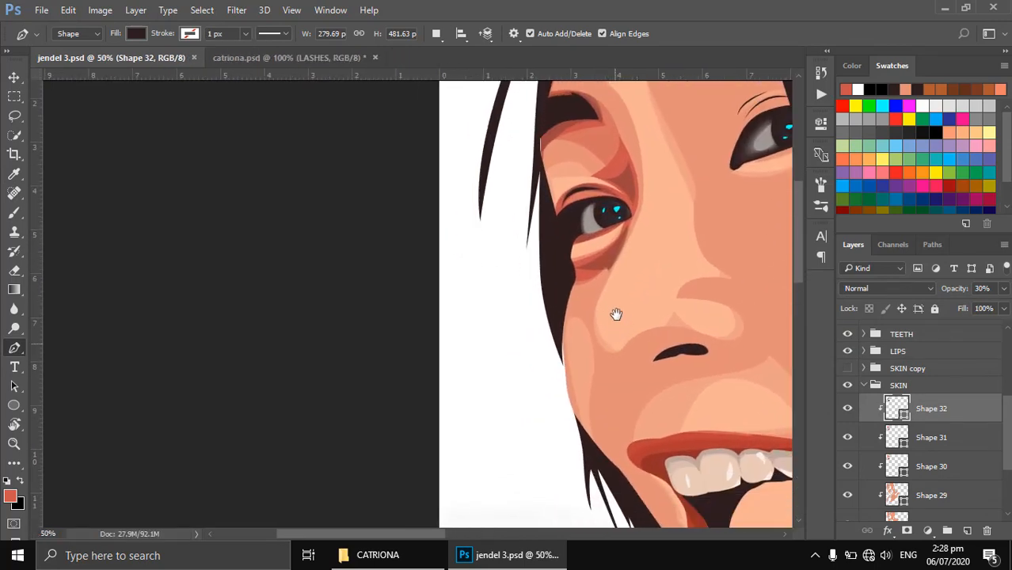
Select the Shape 30 layer for editing and show the Layer 1 photo.
{"action": "scroll", "coordinate": [926, 398], "scroll_direction": "down", "scroll_amount": 3}
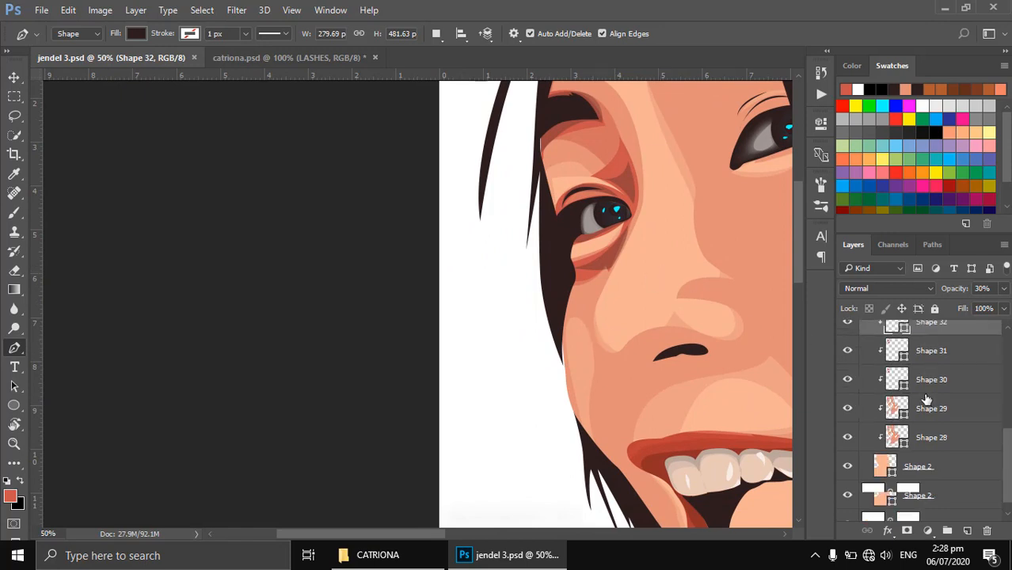
{"action": "scroll", "coordinate": [927, 398], "scroll_direction": "down", "scroll_amount": 1}
{"action": "left_click", "coordinate": [900, 420]}
{"action": "left_click", "coordinate": [897, 389]}
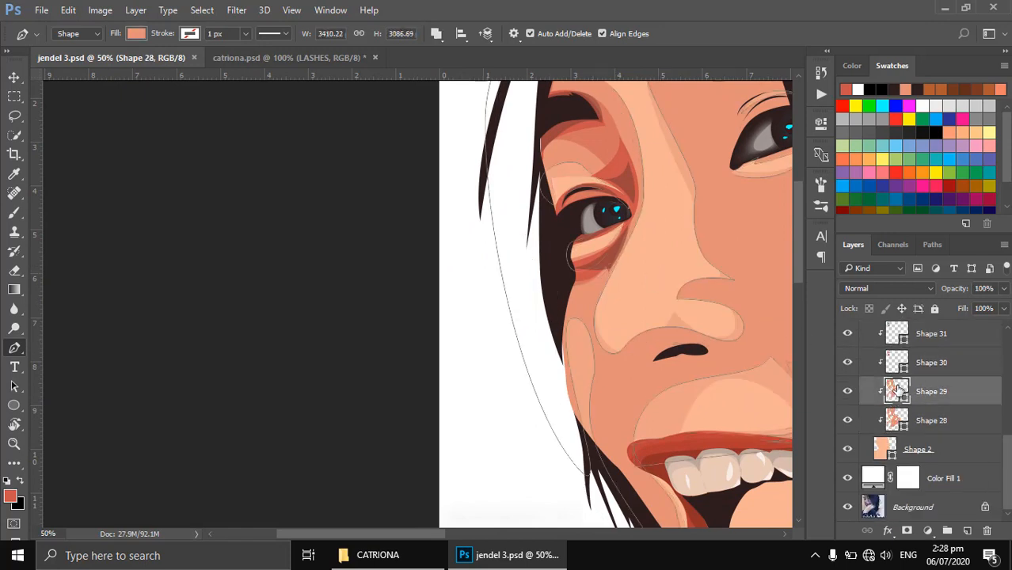
{"action": "left_click", "coordinate": [899, 363]}
{"action": "scroll", "coordinate": [915, 388], "scroll_direction": "up", "scroll_amount": 7}
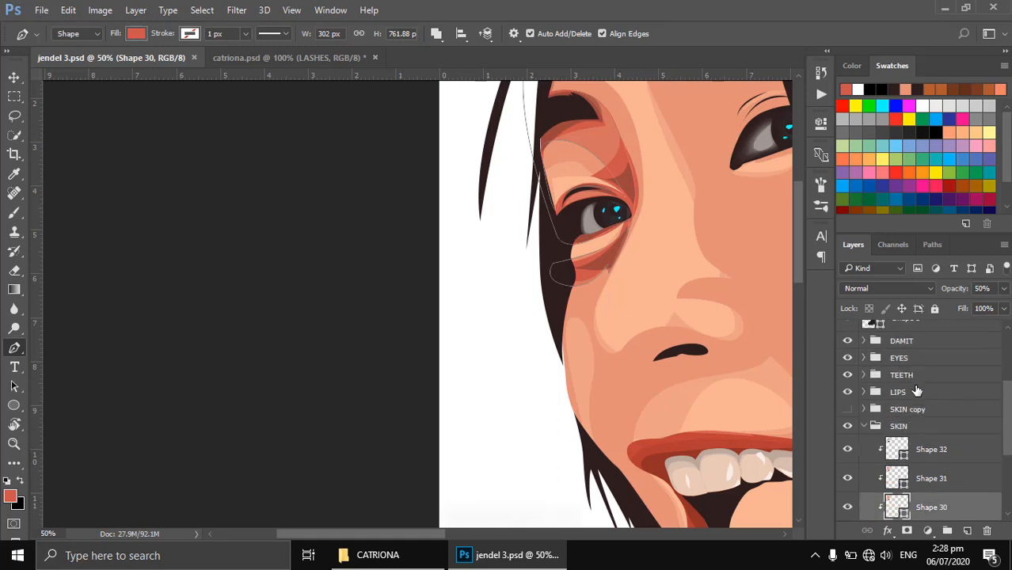
{"action": "scroll", "coordinate": [853, 358], "scroll_direction": "up", "scroll_amount": 2}
{"action": "left_click", "coordinate": [848, 376]}
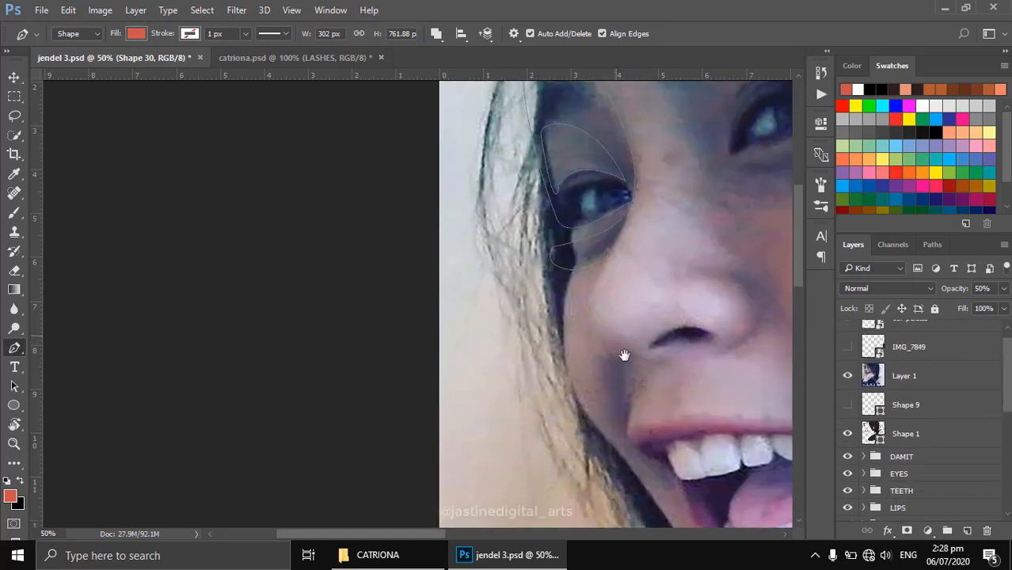
{"action": "left_click_drag", "start_coordinate": [623, 355], "coordinate": [555, 351]}
Start a cheek shadow path in Shape 30 from below the left eye, around the side of the nose and under the nostril.
{"action": "left_click", "coordinate": [560, 262]}
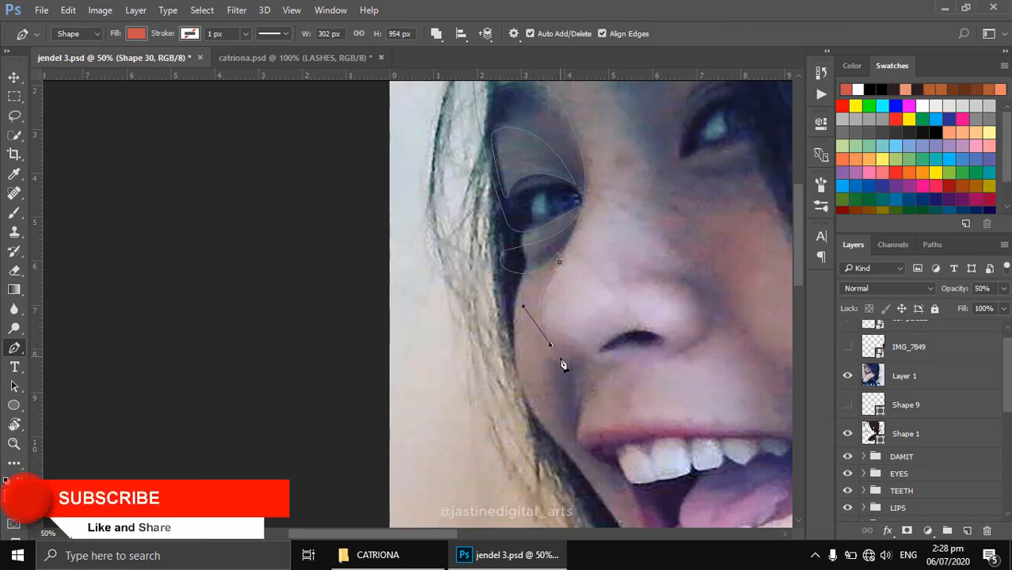
{"action": "left_click", "coordinate": [561, 358]}
{"action": "left_click", "coordinate": [558, 332]}
{"action": "left_click", "coordinate": [592, 350]}
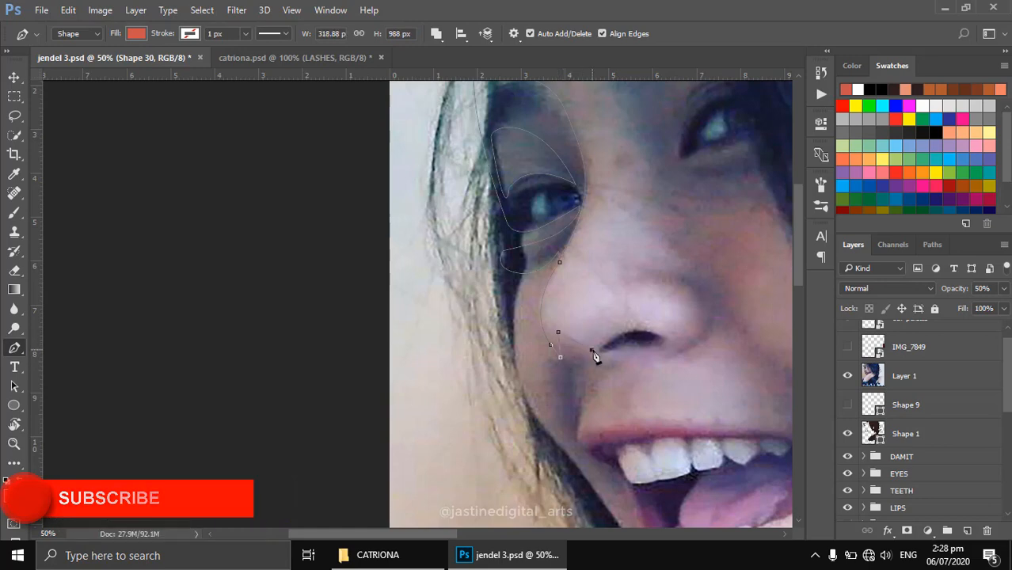
{"action": "left_click", "coordinate": [639, 350]}
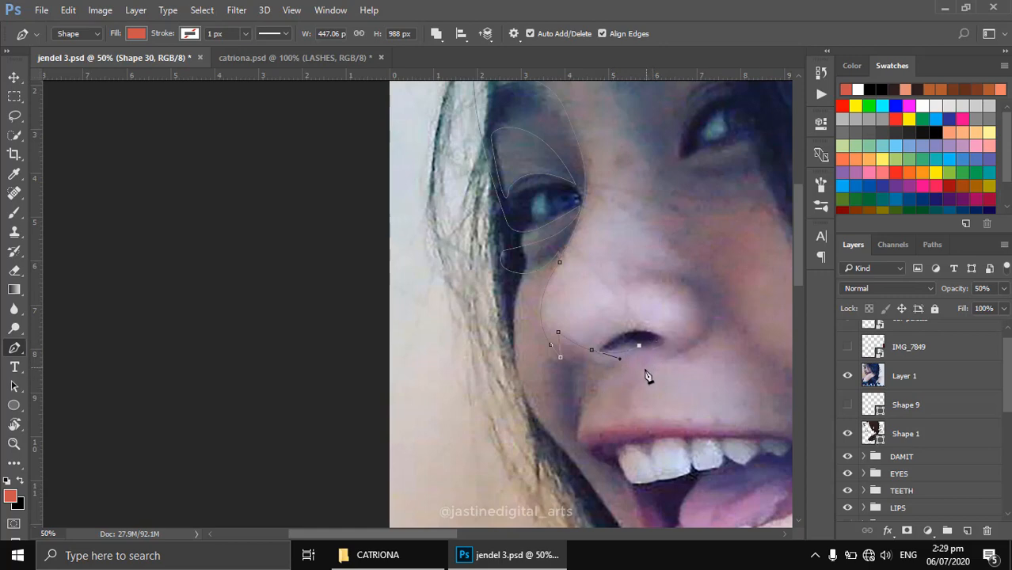
{"action": "left_click_drag", "start_coordinate": [643, 370], "coordinate": [636, 385]}
Continue the cheek shadow past the mouth corner, up the hair edge and close it below the left eye.
{"action": "left_click_drag", "start_coordinate": [634, 430], "coordinate": [596, 370]}
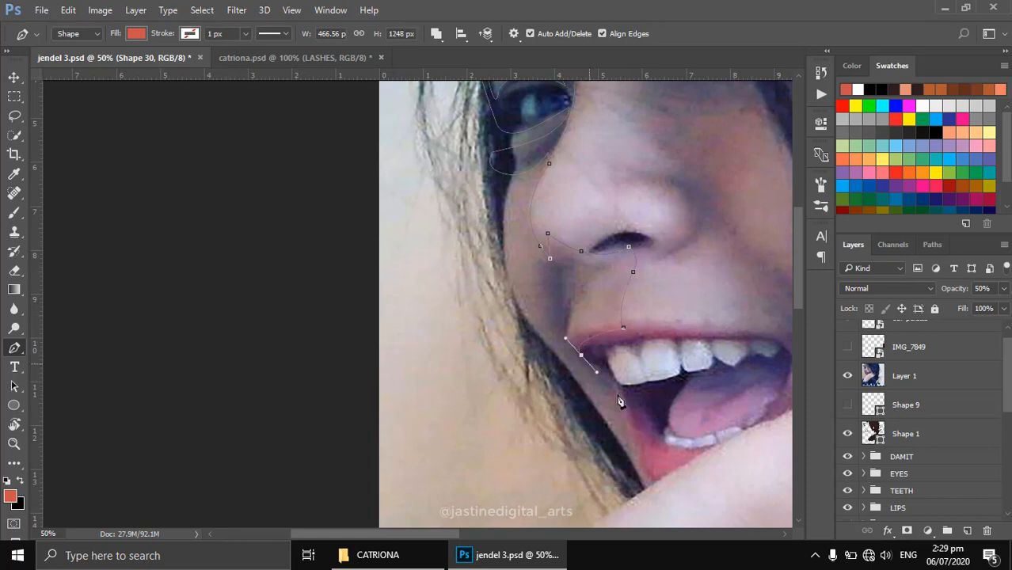
{"action": "left_click_drag", "start_coordinate": [631, 418], "coordinate": [636, 448]}
{"action": "left_click_drag", "start_coordinate": [643, 488], "coordinate": [515, 351]}
{"action": "left_click_drag", "start_coordinate": [490, 267], "coordinate": [515, 349]}
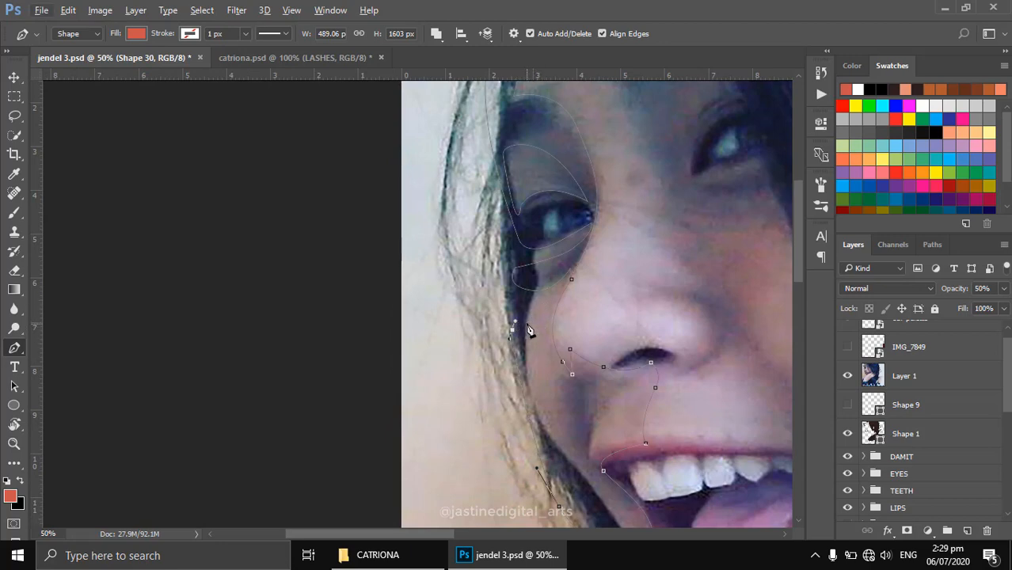
{"action": "left_click", "coordinate": [524, 305]}
{"action": "left_click_drag", "start_coordinate": [554, 417], "coordinate": [551, 414]}
{"action": "left_click_drag", "start_coordinate": [548, 363], "coordinate": [553, 381]}
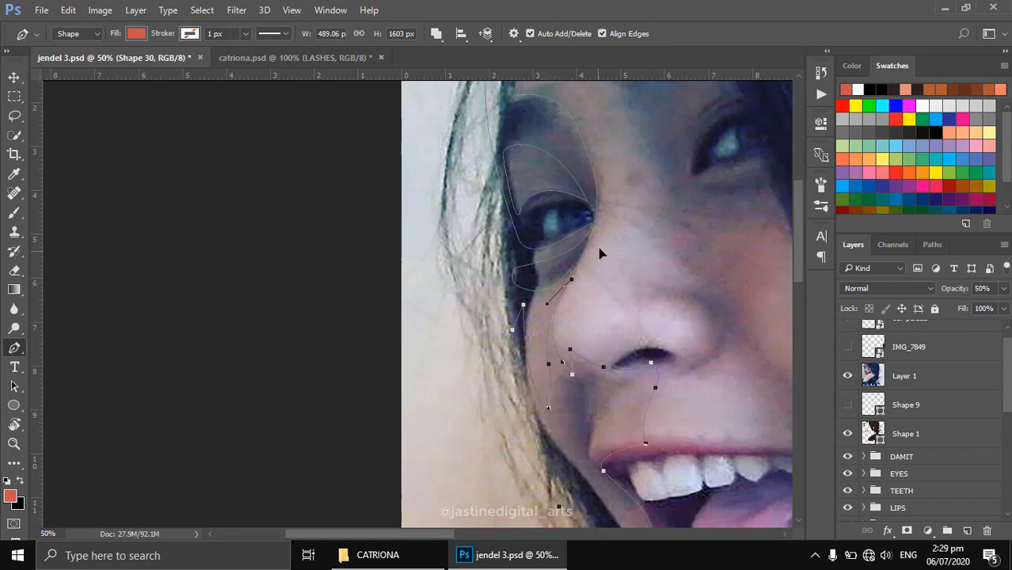
Compare the cheek shadow with the photo and pull the Shape 30 path edge inward around the mouth corner.
{"action": "left_click", "coordinate": [846, 378]}
{"action": "left_click", "coordinate": [847, 378]}
{"action": "left_click", "coordinate": [847, 378]}
{"action": "left_click", "coordinate": [847, 378]}
{"action": "left_click_drag", "start_coordinate": [603, 475], "coordinate": [596, 469]}
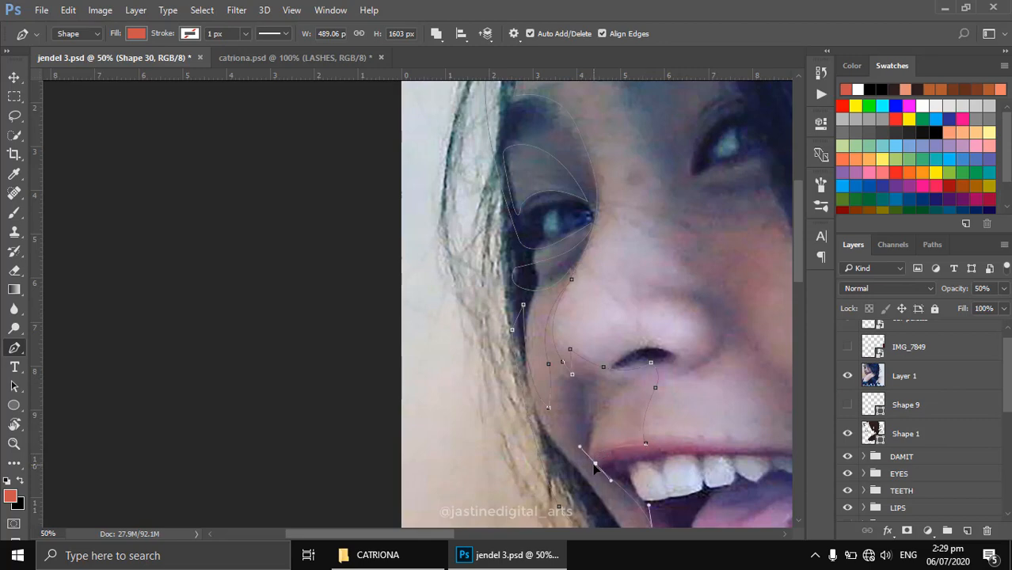
{"action": "left_click_drag", "start_coordinate": [647, 444], "coordinate": [597, 449]}
{"action": "left_click_drag", "start_coordinate": [655, 392], "coordinate": [615, 401]}
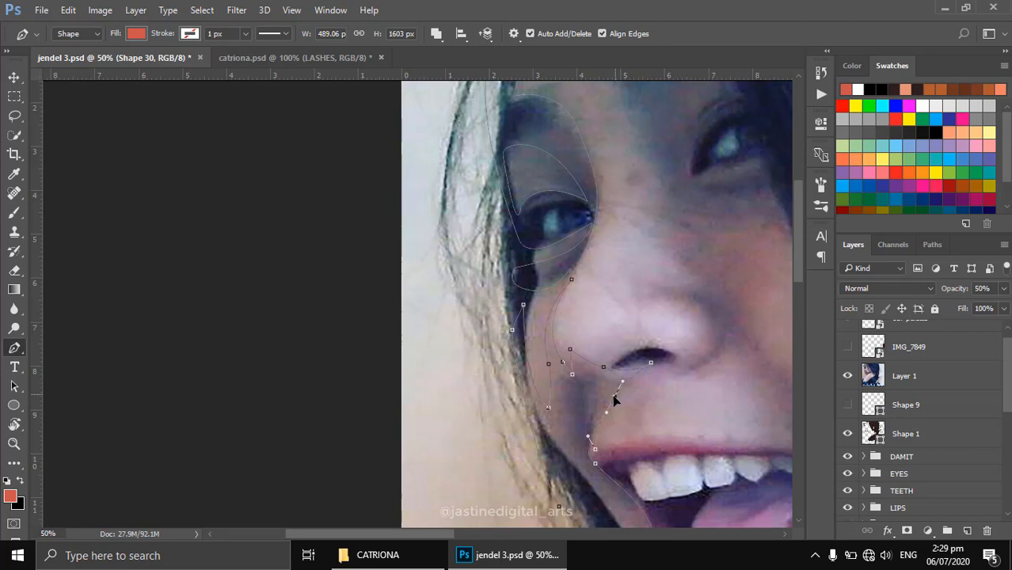
Refine the Shape 30 curve above the mouth corner and adjust its anchor under the nostril.
{"action": "left_click", "coordinate": [594, 451]}
{"action": "left_click_drag", "start_coordinate": [590, 446], "coordinate": [582, 445]}
{"action": "left_click_drag", "start_coordinate": [648, 365], "coordinate": [660, 361]}
{"action": "left_click", "coordinate": [629, 378]}
{"action": "key", "text": "ctrl+alt+z"}
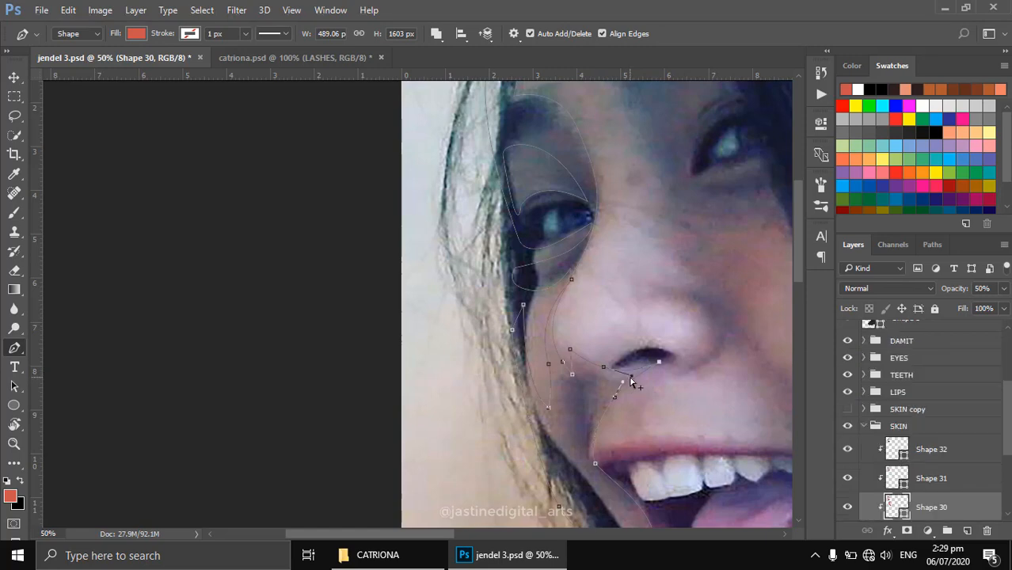
In the Shape 31 layer, start a smaller cheek shadow path from below the left eye down the cheek and along the hair edge.
{"action": "scroll", "coordinate": [927, 443], "scroll_direction": "down", "scroll_amount": 3}
{"action": "left_click", "coordinate": [900, 396]}
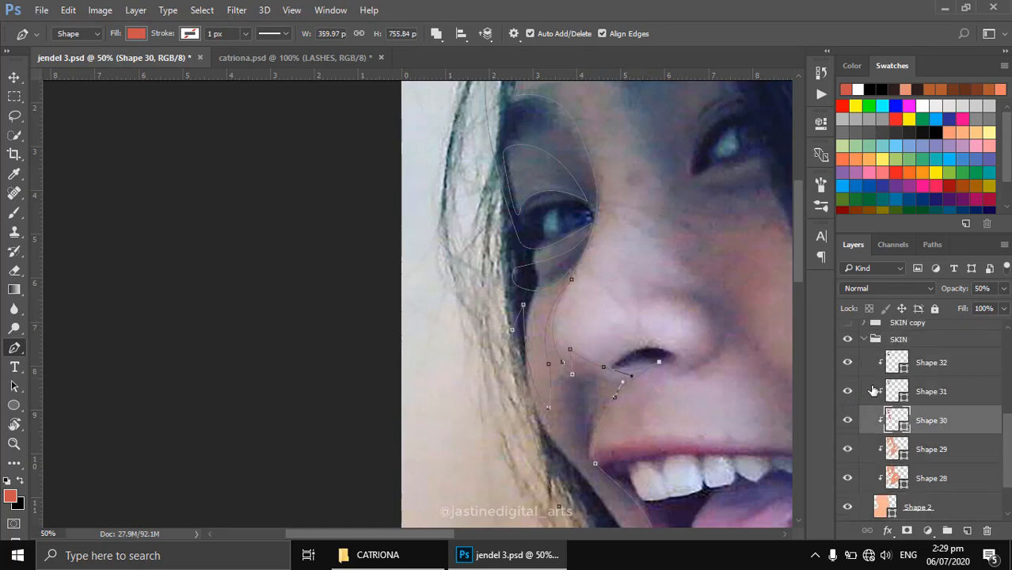
{"action": "left_click_drag", "start_coordinate": [579, 280], "coordinate": [583, 253]}
{"action": "left_click", "coordinate": [566, 271]}
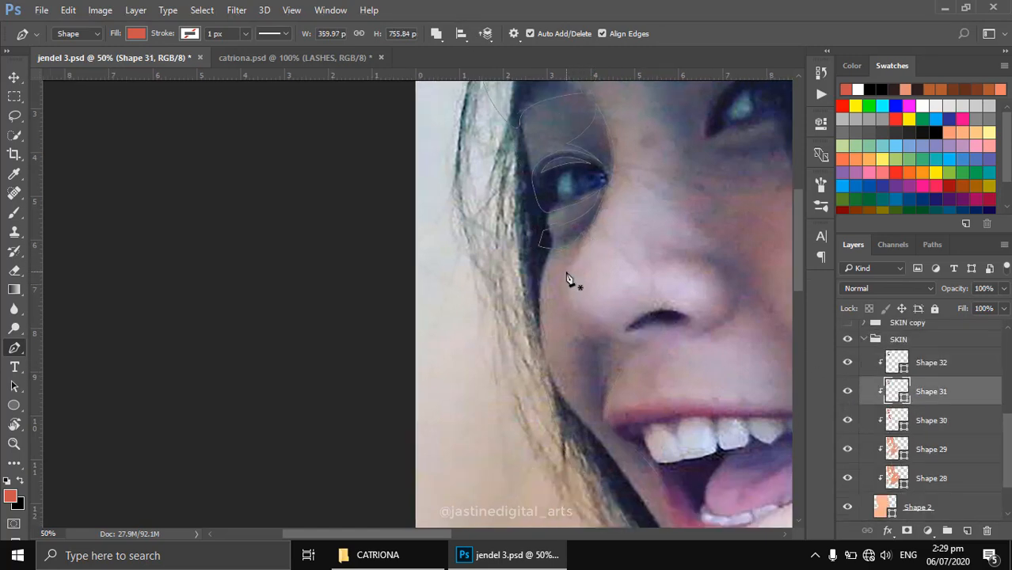
{"action": "left_click_drag", "start_coordinate": [573, 345], "coordinate": [590, 360]}
{"action": "left_click", "coordinate": [573, 344], "text": "alt"}
{"action": "left_click", "coordinate": [575, 392]}
{"action": "left_click", "coordinate": [546, 371]}
{"action": "left_click_drag", "start_coordinate": [563, 430], "coordinate": [545, 383]}
{"action": "left_click", "coordinate": [587, 412]}
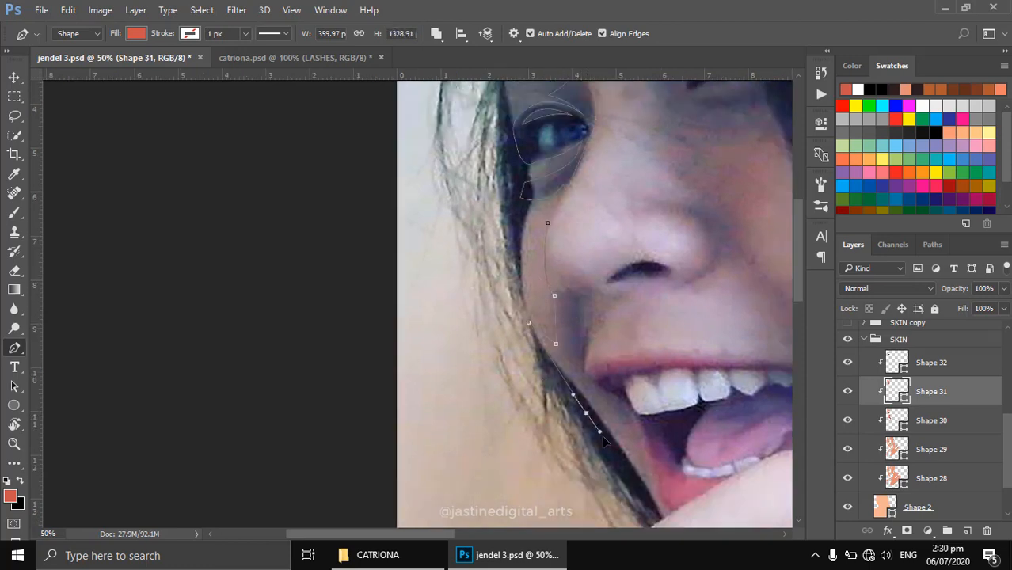
Continue the Shape 31 path to the jaw, back around the mouth corner and up to a corner point under the nostril.
{"action": "left_click", "coordinate": [640, 473]}
{"action": "left_click_drag", "start_coordinate": [628, 400], "coordinate": [614, 385]}
{"action": "left_click_drag", "start_coordinate": [589, 343], "coordinate": [589, 334]}
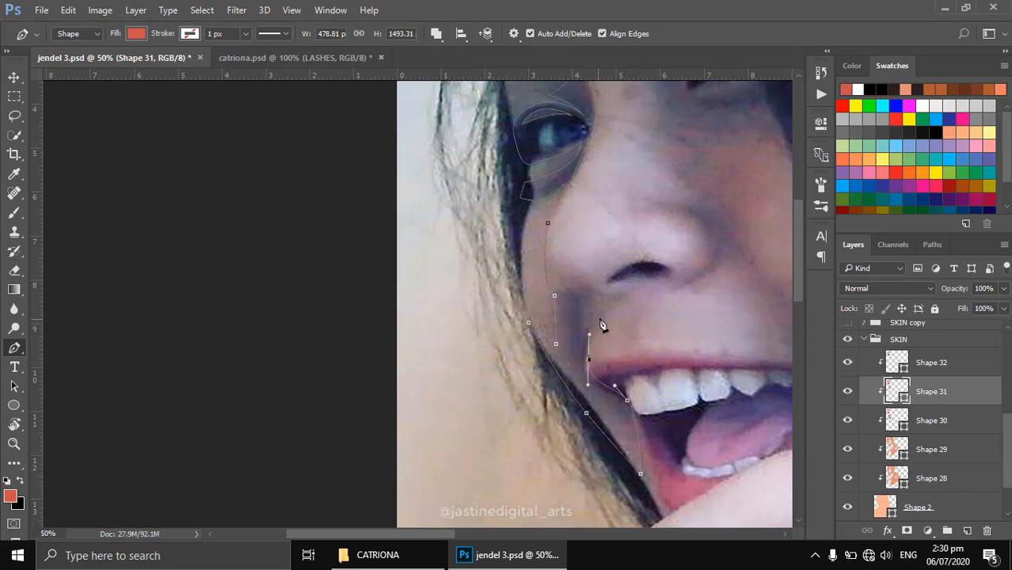
{"action": "left_click_drag", "start_coordinate": [662, 286], "coordinate": [662, 338]}
{"action": "left_click", "coordinate": [635, 294], "text": "alt"}
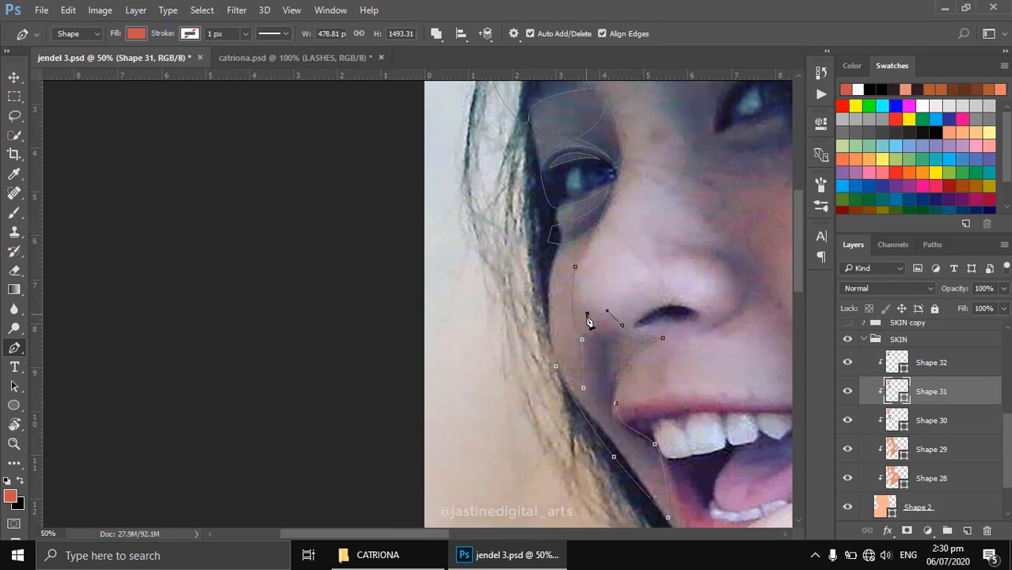
Close the Shape 31 cheek path below the left eye and refine its curves beside the nose and above the mouth corner.
{"action": "left_click_drag", "start_coordinate": [575, 267], "coordinate": [582, 262]}
{"action": "left_click_drag", "start_coordinate": [587, 314], "coordinate": [588, 318]}
{"action": "left_click", "coordinate": [578, 268]}
{"action": "left_click_drag", "start_coordinate": [576, 309], "coordinate": [569, 311]}
{"action": "left_click_drag", "start_coordinate": [617, 404], "coordinate": [613, 408]}
{"action": "left_click_drag", "start_coordinate": [634, 347], "coordinate": [636, 354]}
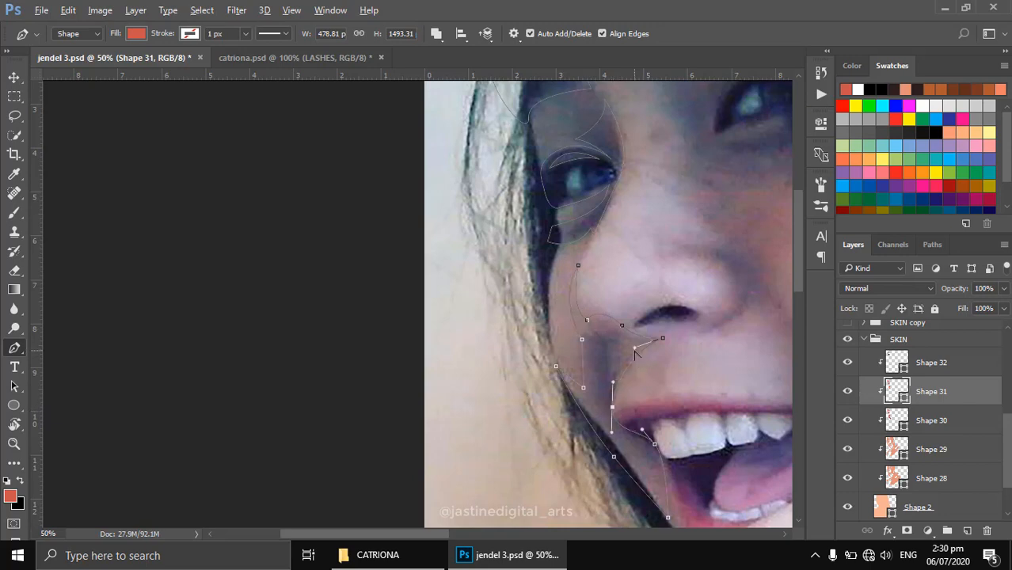
In the Shape 32 layer, start the darkest cheek shadow path beside the nose fold and run it down the hair edge.
{"action": "scroll", "coordinate": [871, 381], "scroll_direction": "up", "scroll_amount": 3}
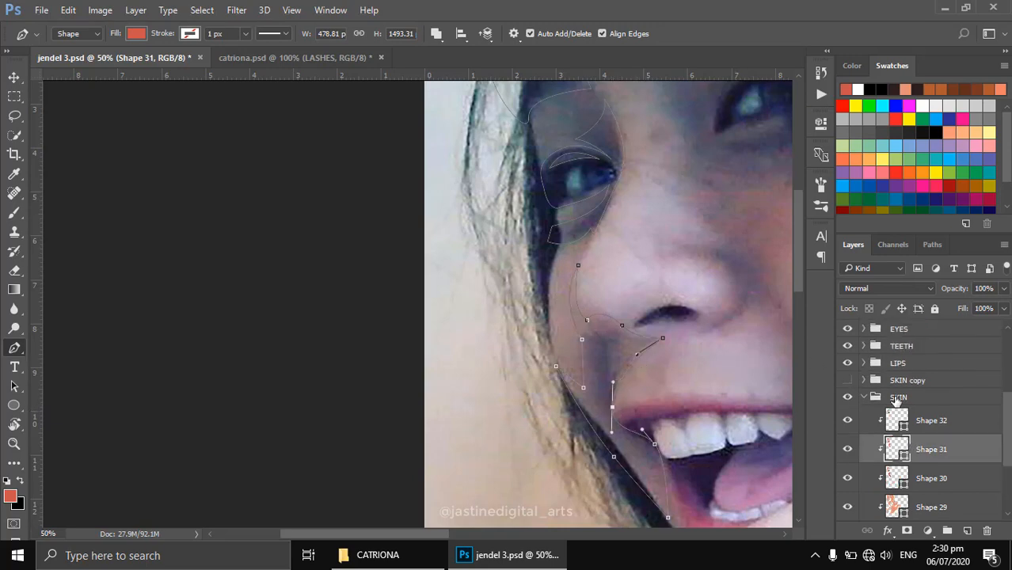
{"action": "left_click", "coordinate": [899, 452]}
{"action": "left_click_drag", "start_coordinate": [599, 351], "coordinate": [591, 315]}
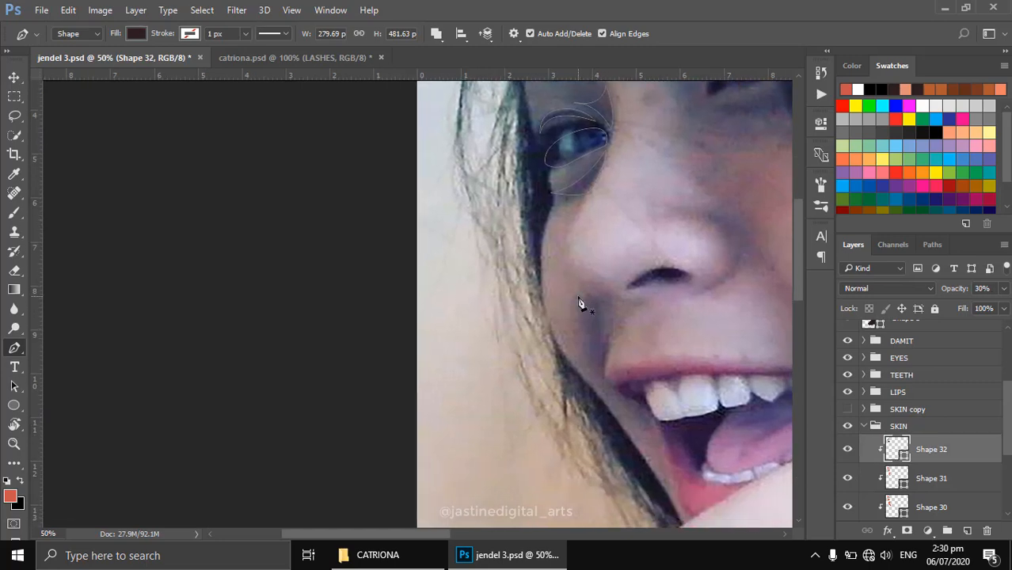
{"action": "left_click", "coordinate": [575, 297]}
{"action": "mouse_move", "coordinate": [581, 352]}
{"action": "left_mouse_down"}
{"action": "mouse_move", "coordinate": [579, 367]}
{"action": "mouse_move", "coordinate": [567, 346]}
{"action": "left_mouse_up"}
{"action": "left_click", "coordinate": [556, 344]}
{"action": "left_click_drag", "start_coordinate": [623, 421], "coordinate": [641, 454]}
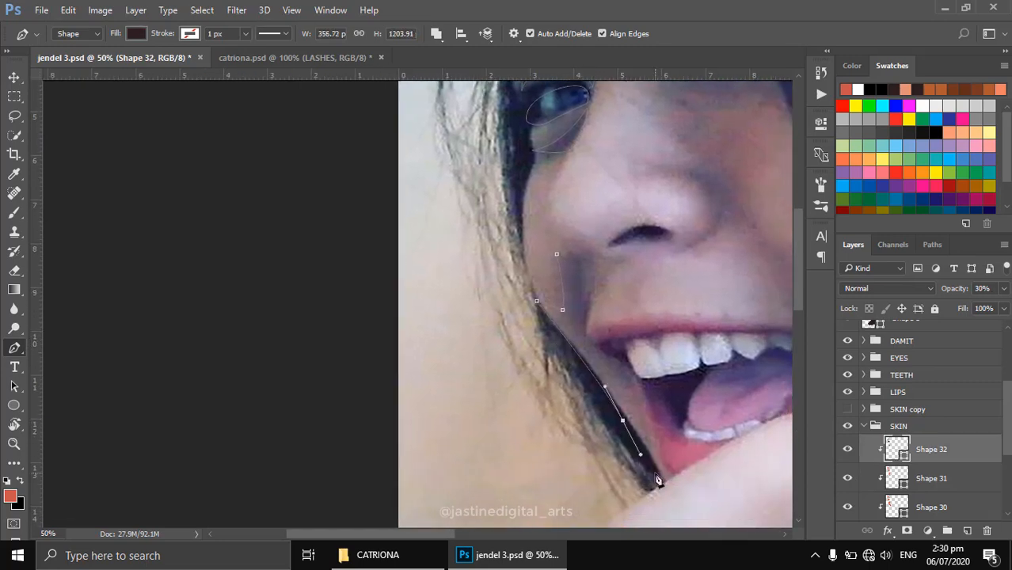
Continue the Shape 32 path around the jaw and mouth corner to below the nostril, and close it beside the nose.
{"action": "left_click", "coordinate": [656, 473]}
{"action": "left_click", "coordinate": [632, 366]}
{"action": "left_click_drag", "start_coordinate": [589, 330], "coordinate": [584, 319]}
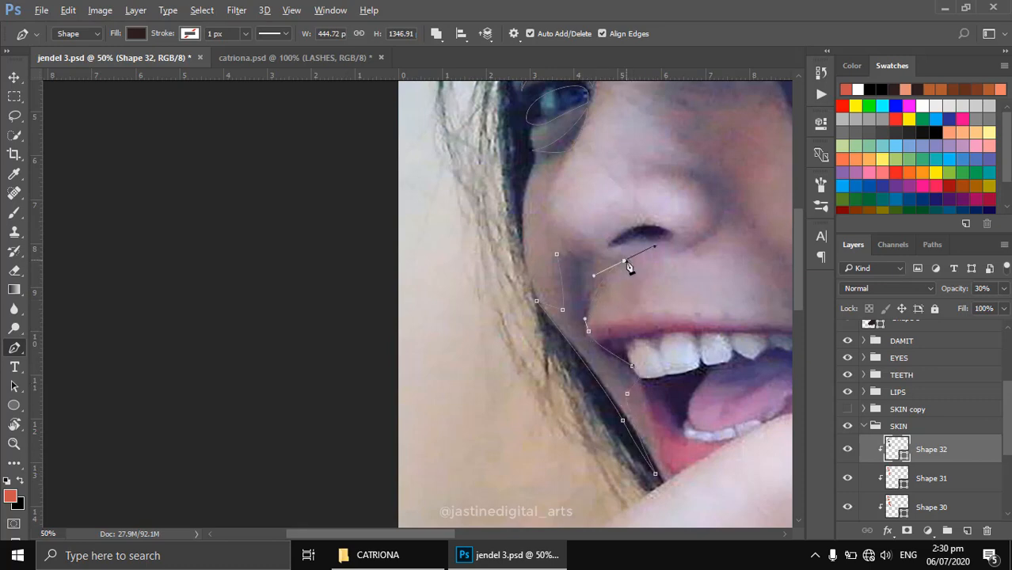
{"action": "left_click", "coordinate": [624, 261], "text": "alt"}
{"action": "left_click_drag", "start_coordinate": [580, 228], "coordinate": [602, 328]}
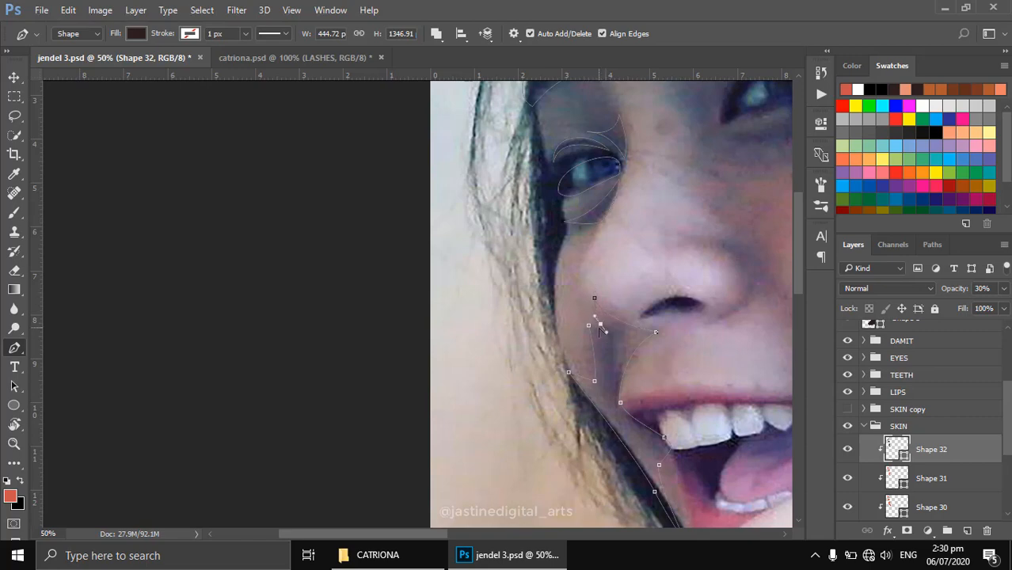
Hide the Layer 1 photo, save the document and check the cheek shading against the whole portrait.
{"action": "scroll", "coordinate": [872, 372], "scroll_direction": "up", "scroll_amount": 3}
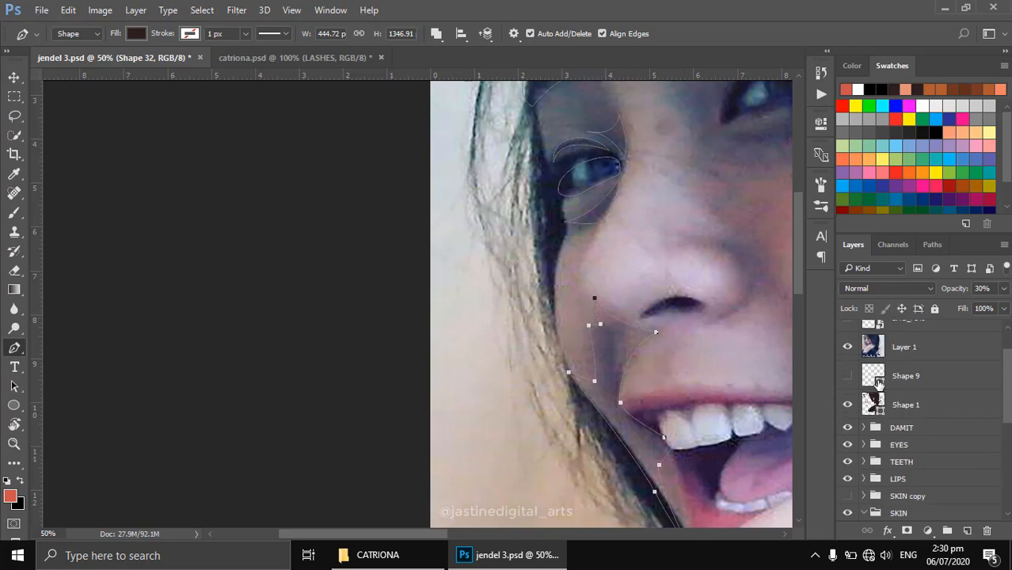
{"action": "left_click", "coordinate": [847, 347]}
{"action": "scroll", "coordinate": [711, 342], "scroll_direction": "down", "scroll_amount": 3}
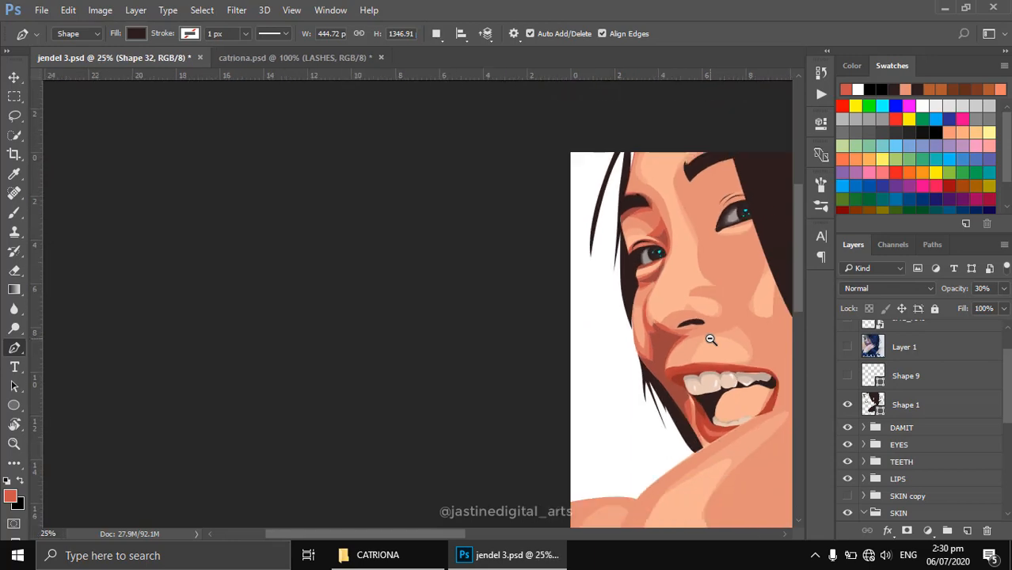
{"action": "key", "text": "ctrl+s"}
{"action": "scroll", "coordinate": [294, 208], "scroll_direction": "up", "scroll_amount": 2}
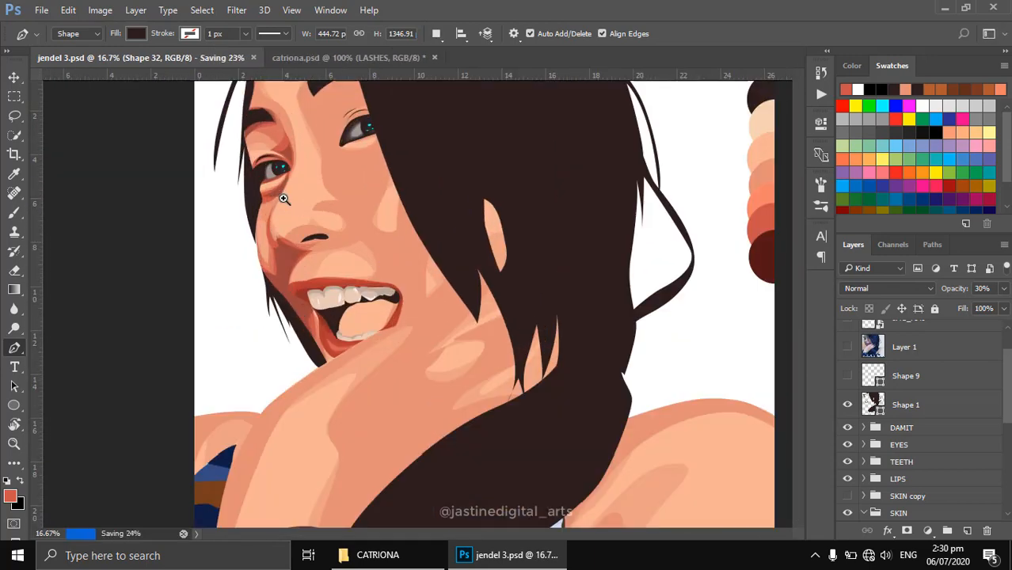
{"action": "scroll", "coordinate": [389, 333], "scroll_direction": "up", "scroll_amount": 1}
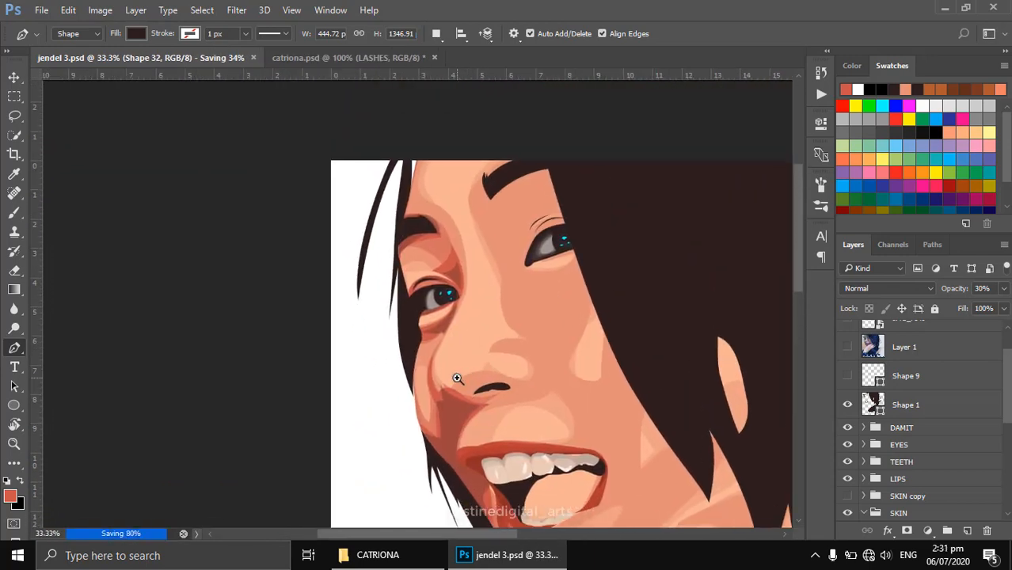
{"action": "left_click_drag", "start_coordinate": [479, 346], "coordinate": [586, 328]}
{"action": "scroll", "coordinate": [548, 347], "scroll_direction": "down", "scroll_amount": 1}
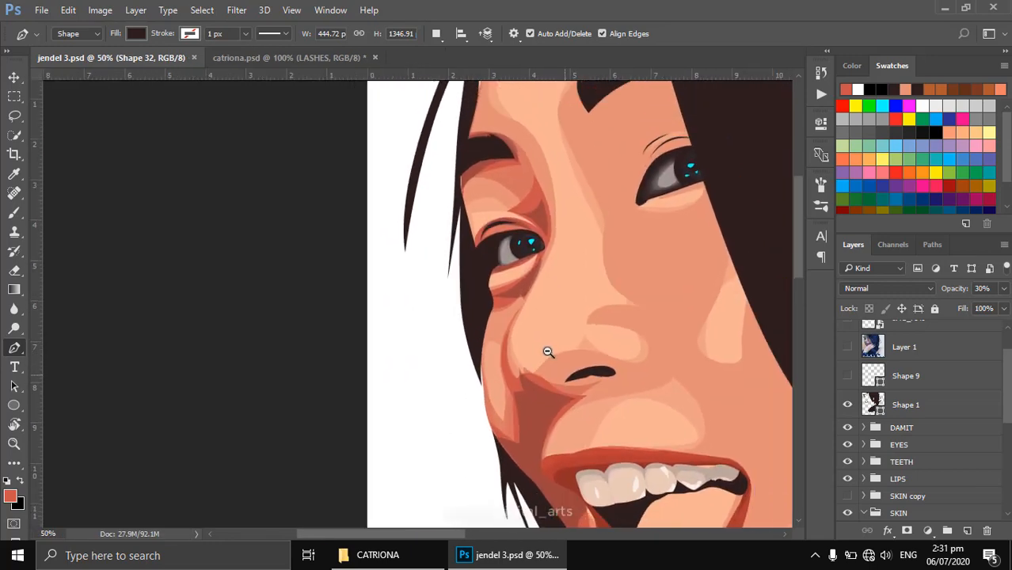
{"action": "scroll", "coordinate": [584, 286], "scroll_direction": "down", "scroll_amount": 4}
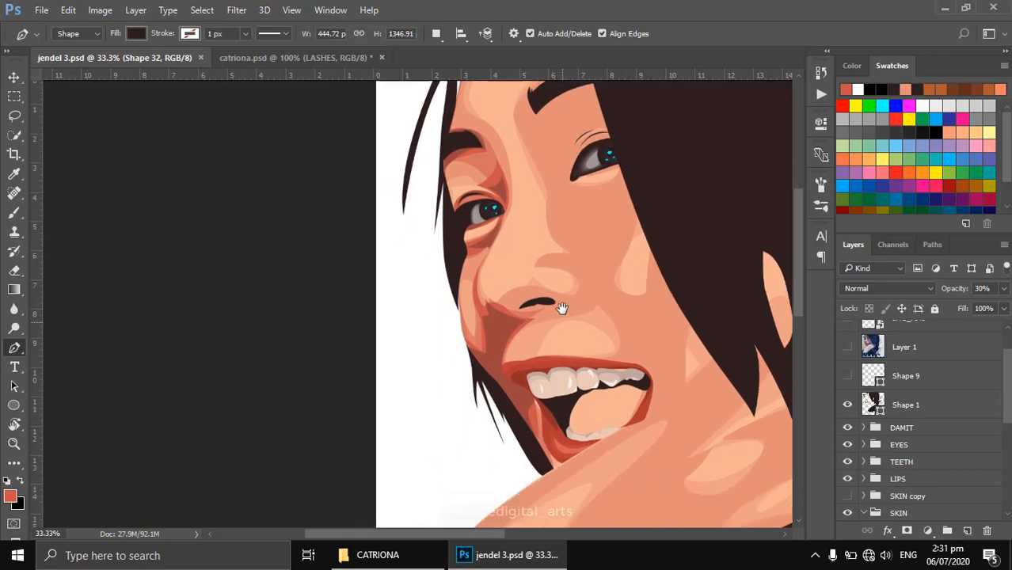
Show the Layer 1 photo and select the Shape 30 layer for editing on the right cheek.
{"action": "left_click", "coordinate": [847, 347]}
{"action": "scroll", "coordinate": [651, 264], "scroll_direction": "up", "scroll_amount": 1}
{"action": "scroll", "coordinate": [631, 253], "scroll_direction": "up", "scroll_amount": 2}
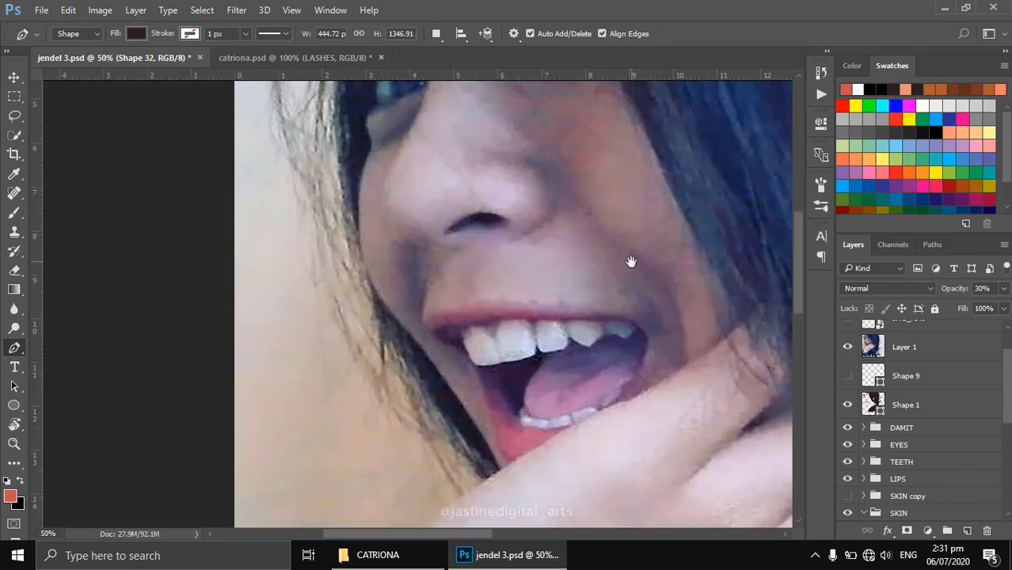
{"action": "scroll", "coordinate": [927, 367], "scroll_direction": "down", "scroll_amount": 5}
{"action": "left_click", "coordinate": [897, 422]}
{"action": "scroll", "coordinate": [626, 333], "scroll_direction": "up", "scroll_amount": 3}
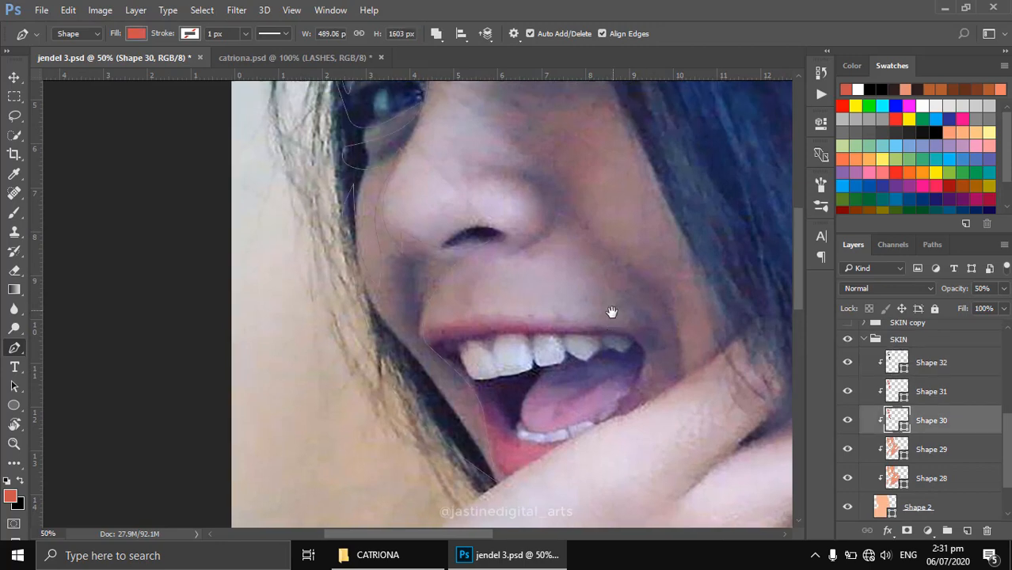
{"action": "left_click_drag", "start_coordinate": [628, 365], "coordinate": [624, 356]}
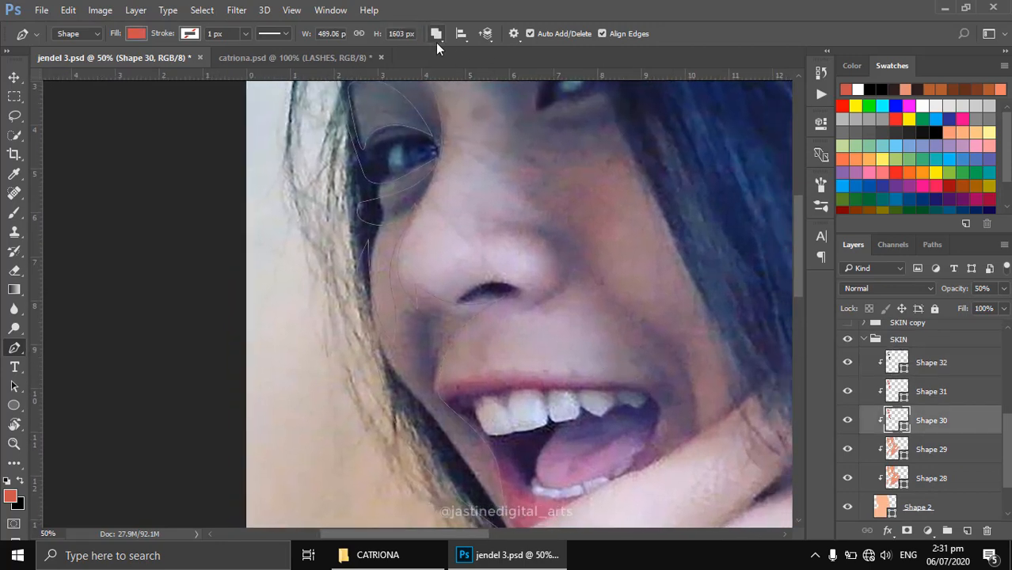
{"action": "mouse_move", "coordinate": [586, 260]}
{"action": "left_mouse_down"}
{"action": "mouse_move", "coordinate": [606, 310]}
{"action": "mouse_move", "coordinate": [571, 271]}
{"action": "left_mouse_up"}
{"action": "left_click_drag", "start_coordinate": [599, 316], "coordinate": [596, 263]}
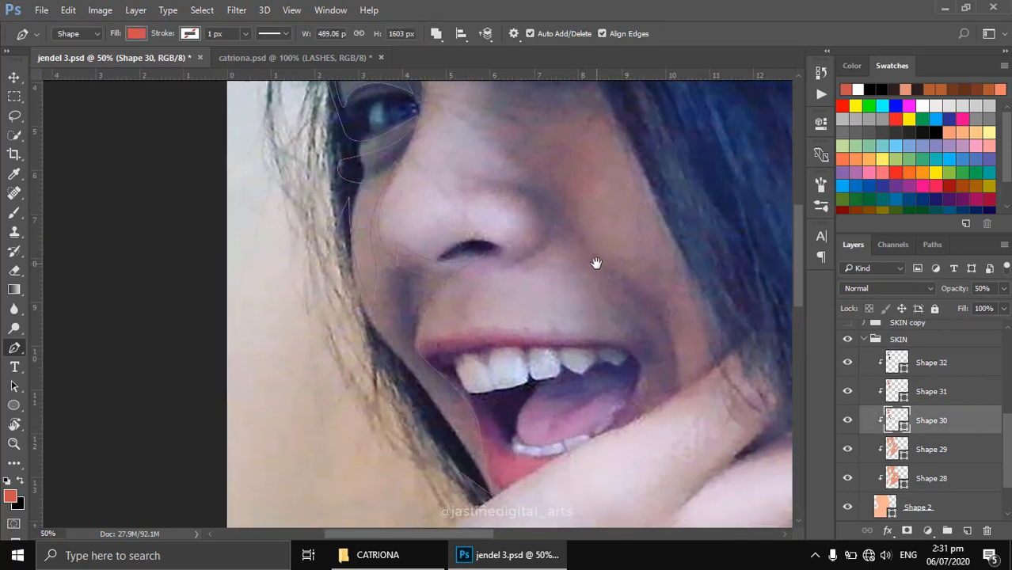
Start a right cheek shadow path in Shape 30 from beside the nose, out over the hair and back onto the cheek.
{"action": "left_click", "coordinate": [587, 231]}
{"action": "left_click_drag", "start_coordinate": [657, 159], "coordinate": [676, 148]}
{"action": "left_click_drag", "start_coordinate": [746, 269], "coordinate": [762, 315]}
{"action": "left_click_drag", "start_coordinate": [701, 379], "coordinate": [668, 400]}
{"action": "left_click_drag", "start_coordinate": [705, 321], "coordinate": [672, 283]}
{"action": "left_click", "coordinate": [690, 300], "text": "alt"}
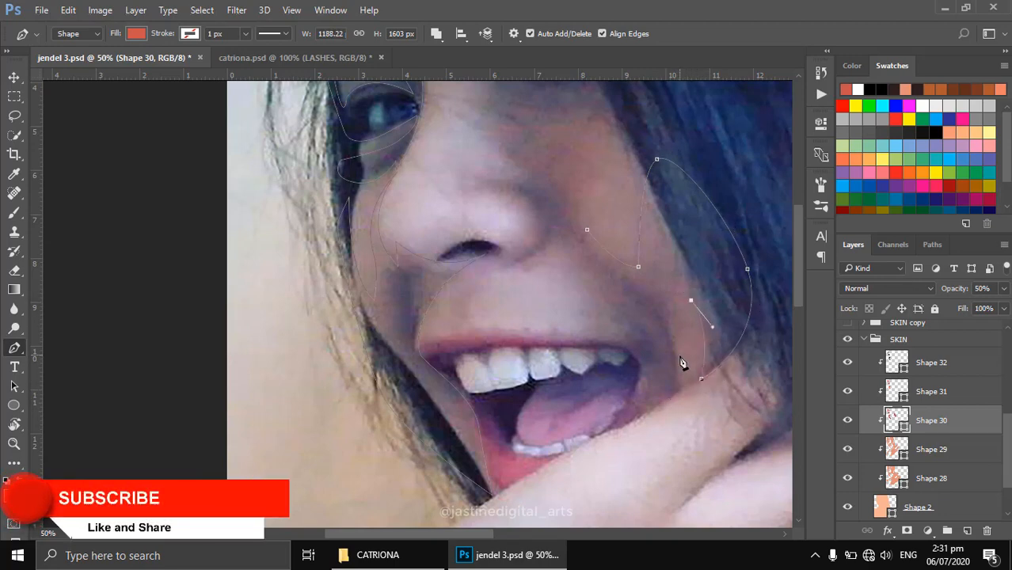
Continue the Shape 30 path along the hand, around the mouth and above the lip, close it beside the nose and compare with the photo.
{"action": "left_click_drag", "start_coordinate": [654, 411], "coordinate": [619, 428]}
{"action": "left_click", "coordinate": [595, 435]}
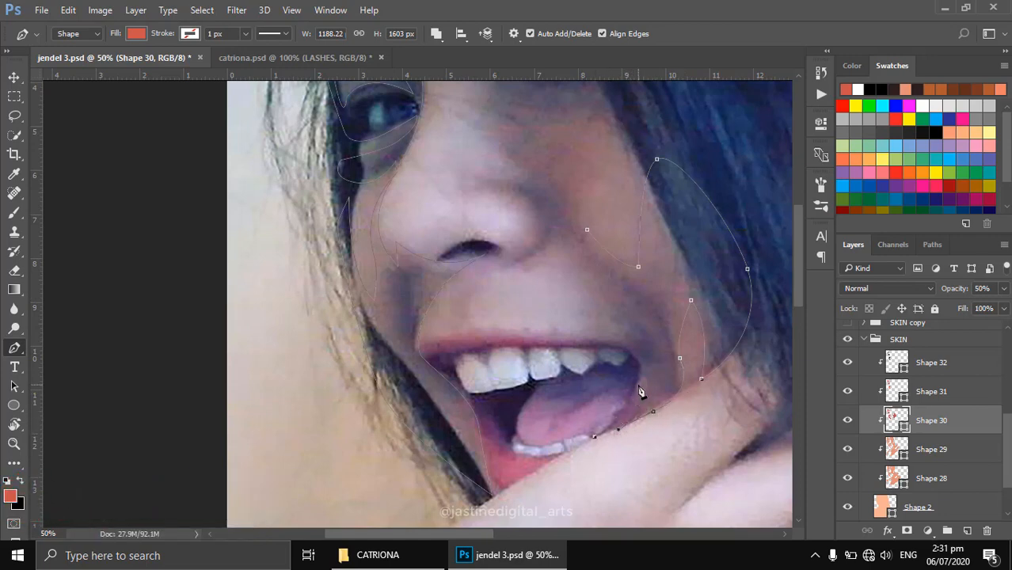
{"action": "left_click_drag", "start_coordinate": [572, 342], "coordinate": [502, 345]}
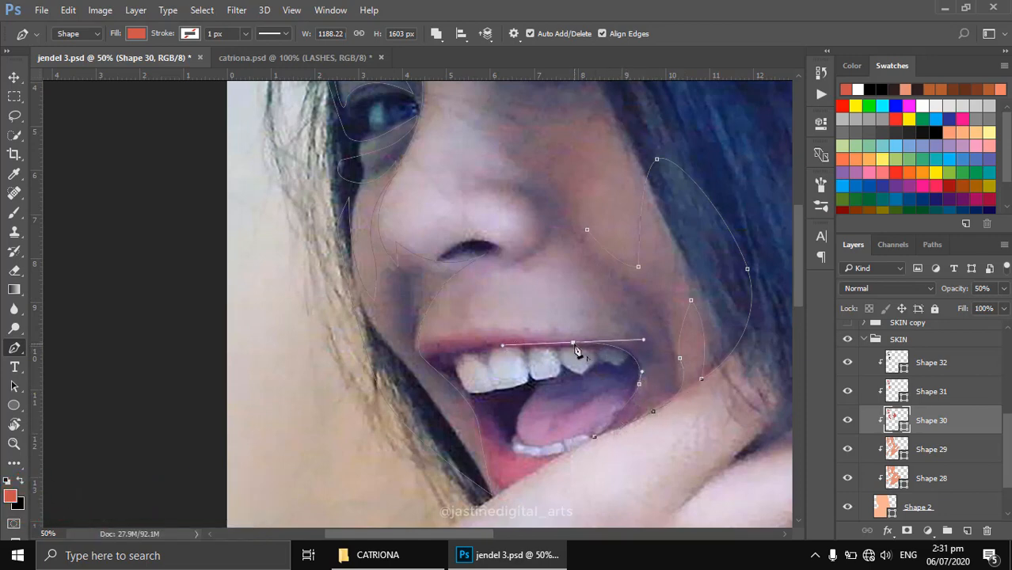
{"action": "left_click", "coordinate": [573, 342], "text": "alt"}
{"action": "left_click_drag", "start_coordinate": [623, 329], "coordinate": [631, 332]}
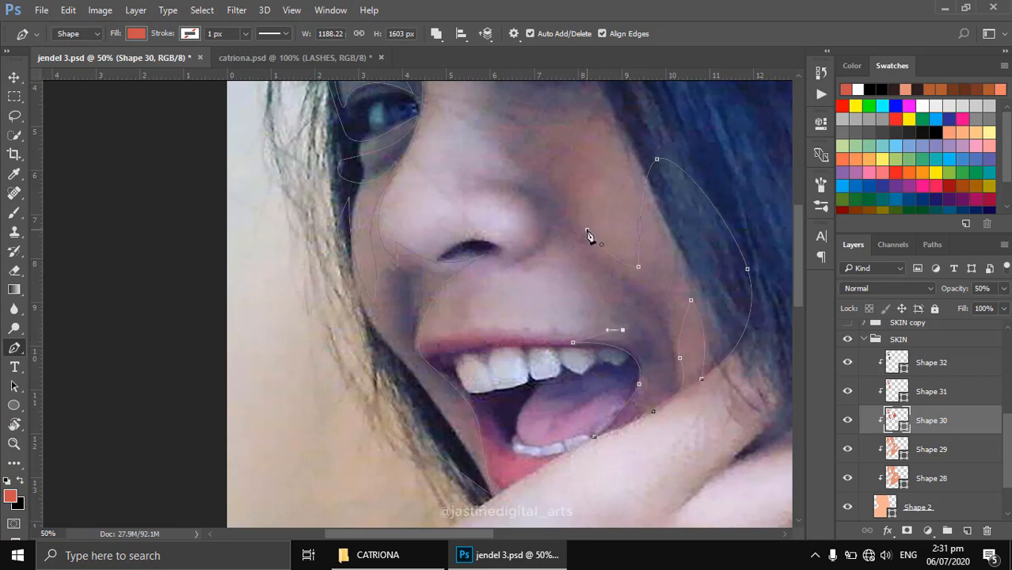
{"action": "left_click_drag", "start_coordinate": [602, 192], "coordinate": [604, 175]}
{"action": "scroll", "coordinate": [913, 398], "scroll_direction": "up", "scroll_amount": 6}
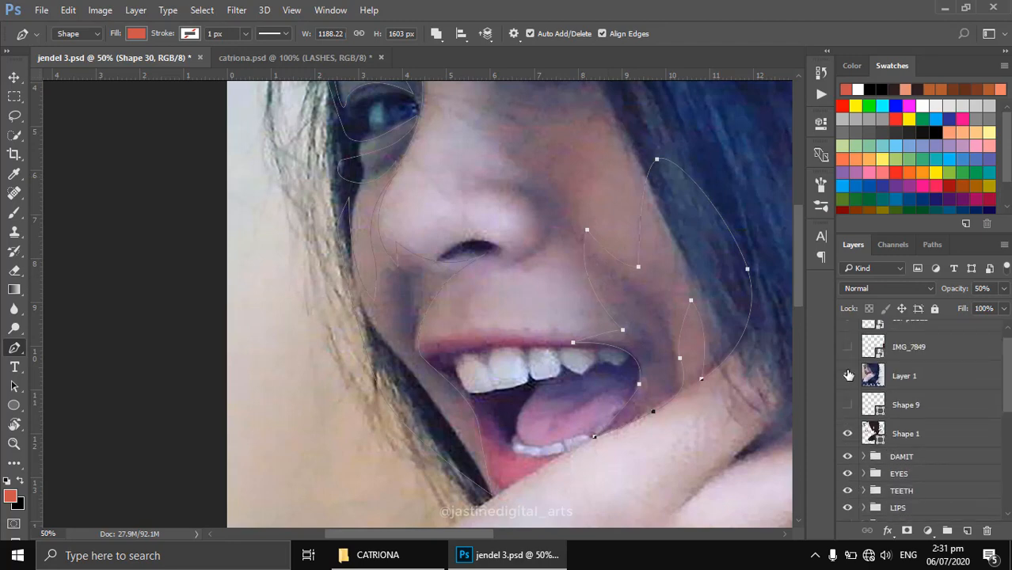
{"action": "left_click", "coordinate": [846, 385]}
{"action": "left_click", "coordinate": [846, 385]}
In the Shape 31 layer, trace a narrower right cheek shadow along the smile fold, hand edge and mouth, closing it beside the nose.
{"action": "scroll", "coordinate": [871, 396], "scroll_direction": "down", "scroll_amount": 8}
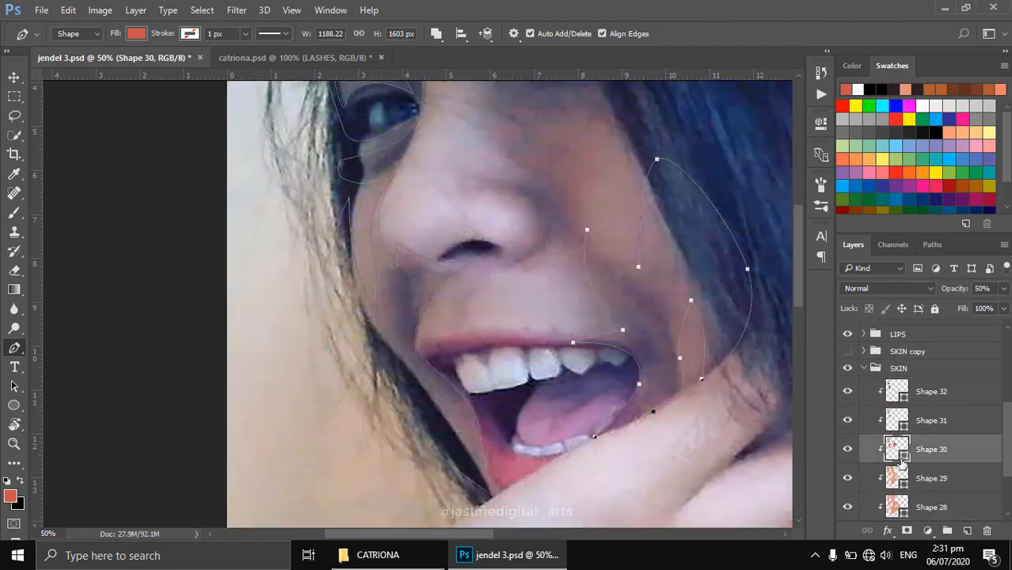
{"action": "left_click", "coordinate": [906, 371]}
{"action": "scroll", "coordinate": [906, 370], "scroll_direction": "up", "scroll_amount": 8}
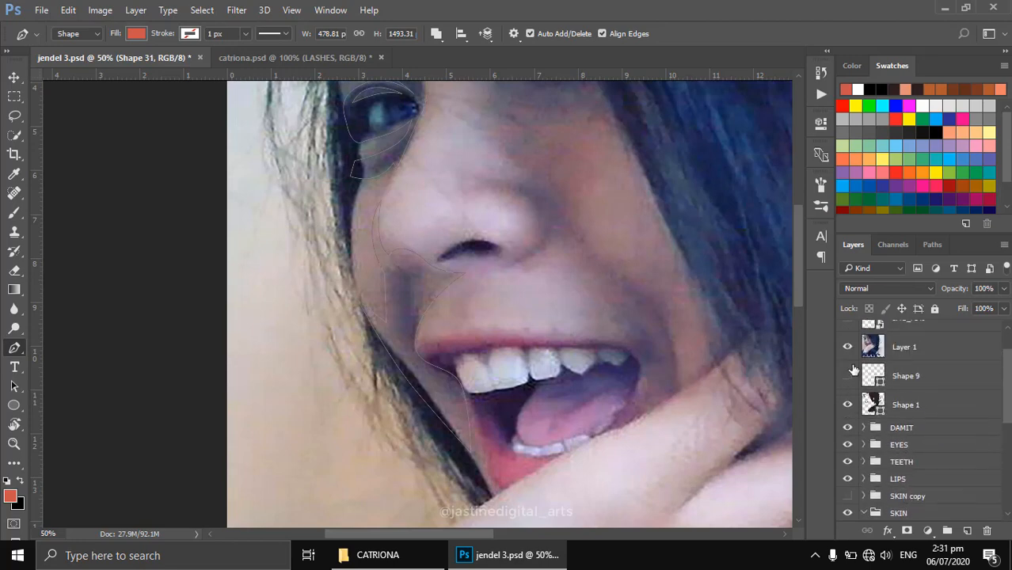
{"action": "left_click", "coordinate": [847, 354]}
{"action": "left_click", "coordinate": [847, 352]}
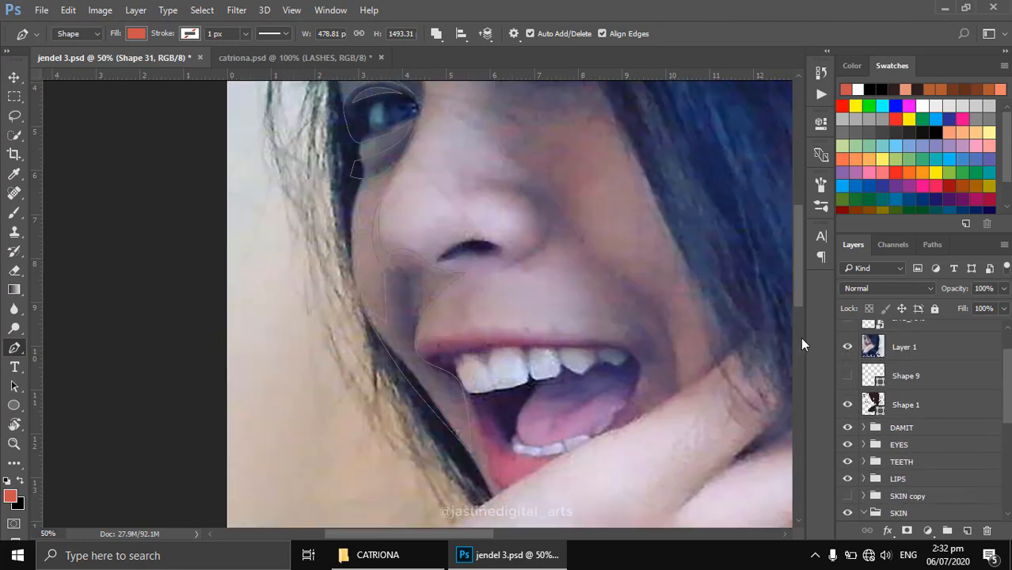
{"action": "left_click", "coordinate": [590, 242]}
{"action": "left_click_drag", "start_coordinate": [679, 389], "coordinate": [662, 443]}
{"action": "left_click", "coordinate": [735, 333]}
{"action": "left_click_drag", "start_coordinate": [658, 401], "coordinate": [594, 435]}
{"action": "left_click_drag", "start_coordinate": [570, 342], "coordinate": [617, 334]}
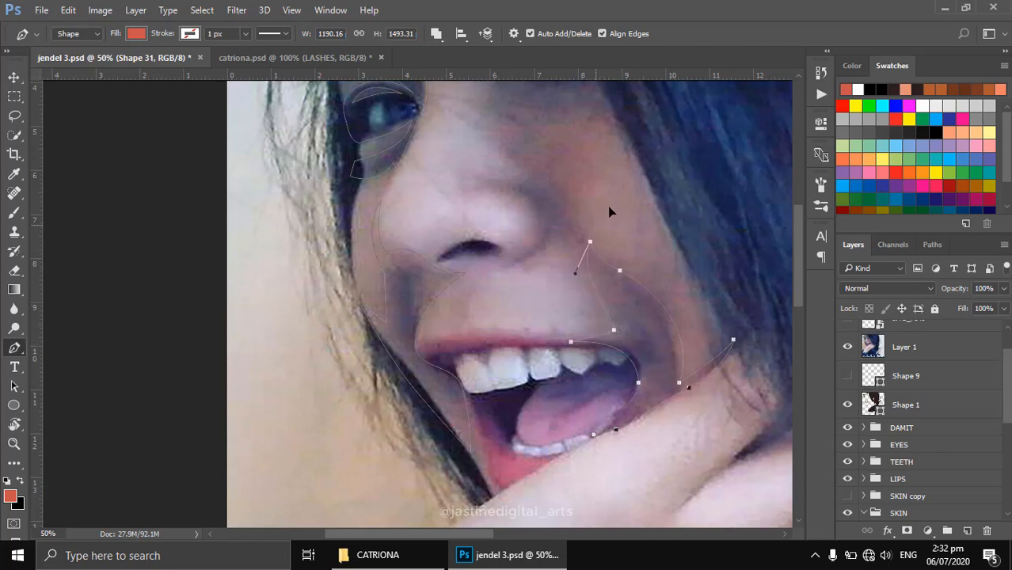
In the Shape 32 layer, trace a slim dark shadow along the right smile fold, from the hand edge up beside the nose.
{"action": "scroll", "coordinate": [911, 441], "scroll_direction": "down", "scroll_amount": 3}
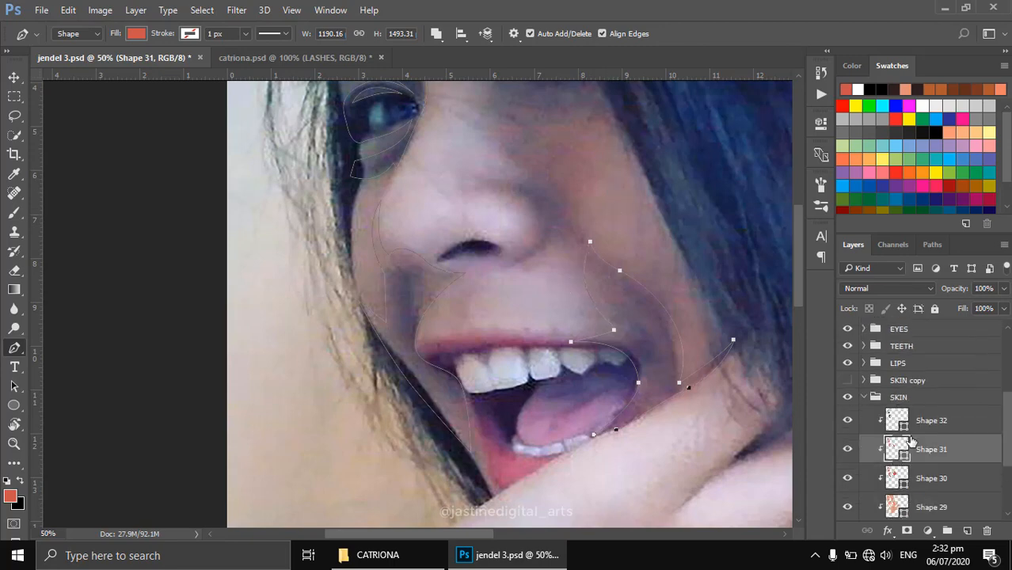
{"action": "left_click", "coordinate": [906, 426]}
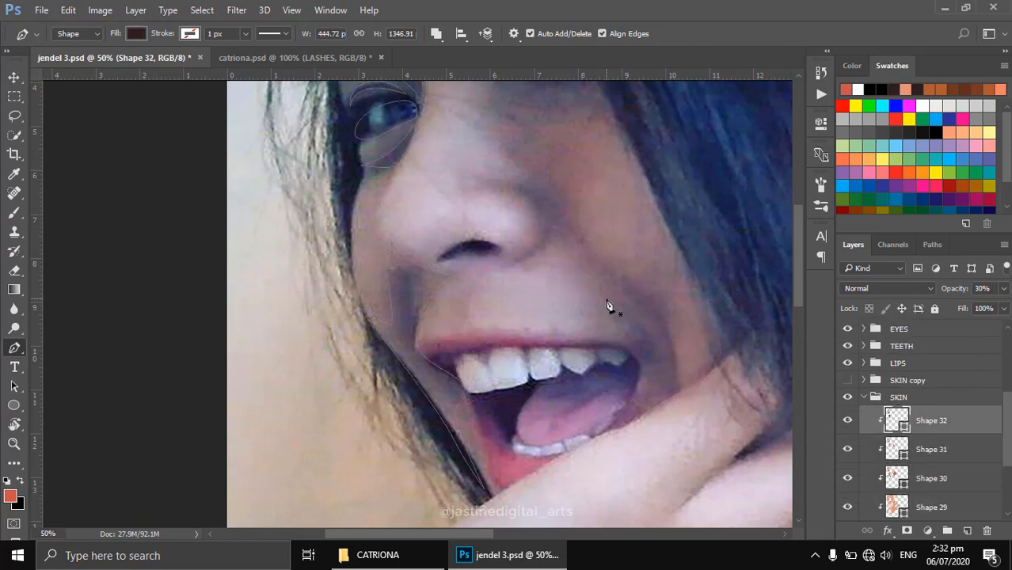
{"action": "left_click_drag", "start_coordinate": [610, 294], "coordinate": [591, 308]}
{"action": "left_click_drag", "start_coordinate": [583, 311], "coordinate": [577, 315]}
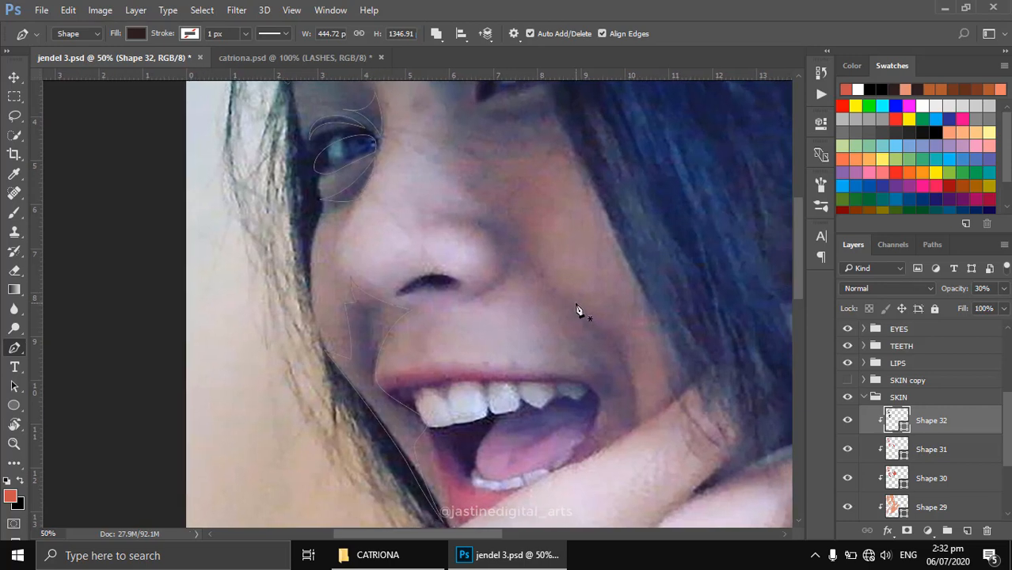
{"action": "left_click_drag", "start_coordinate": [633, 426], "coordinate": [615, 466]}
{"action": "left_click", "coordinate": [634, 428], "text": "alt"}
{"action": "left_click_drag", "start_coordinate": [607, 392], "coordinate": [607, 358]}
Add dark shadow shapes at the right mouth corner and beside the lower lip in Shape 32, then hide the Layer 1 photo.
{"action": "left_click", "coordinate": [561, 341]}
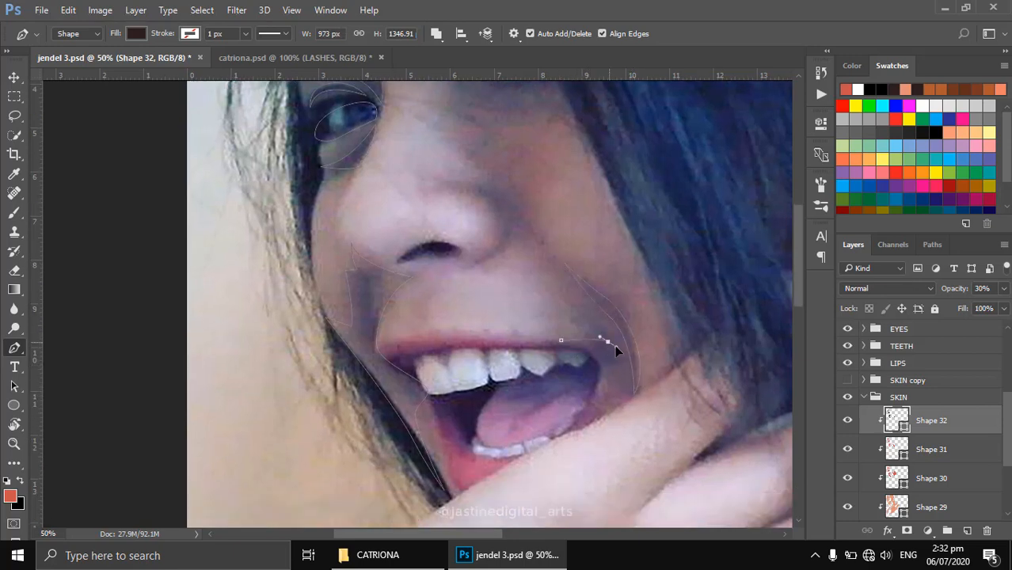
{"action": "left_click", "coordinate": [561, 340]}
{"action": "left_click", "coordinate": [563, 434]}
{"action": "left_click_drag", "start_coordinate": [601, 414], "coordinate": [604, 411]}
{"action": "left_click", "coordinate": [563, 435]}
{"action": "scroll", "coordinate": [873, 380], "scroll_direction": "up", "scroll_amount": 2}
{"action": "scroll", "coordinate": [848, 348], "scroll_direction": "up", "scroll_amount": 3}
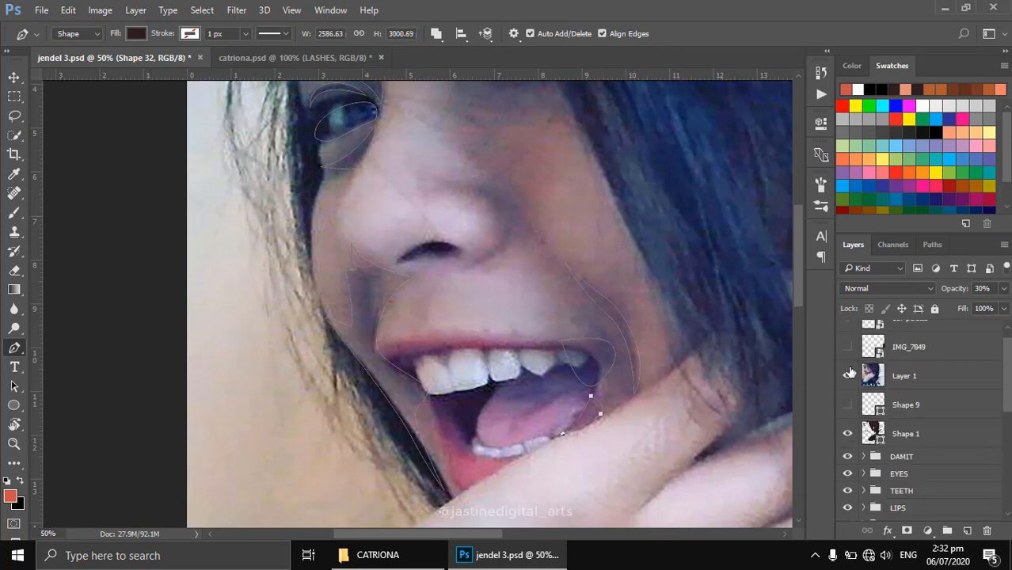
{"action": "left_click", "coordinate": [848, 376]}
Save the portrait document and check the overall cheek and mouth shading.
{"action": "scroll", "coordinate": [612, 350], "scroll_direction": "down", "scroll_amount": 3}
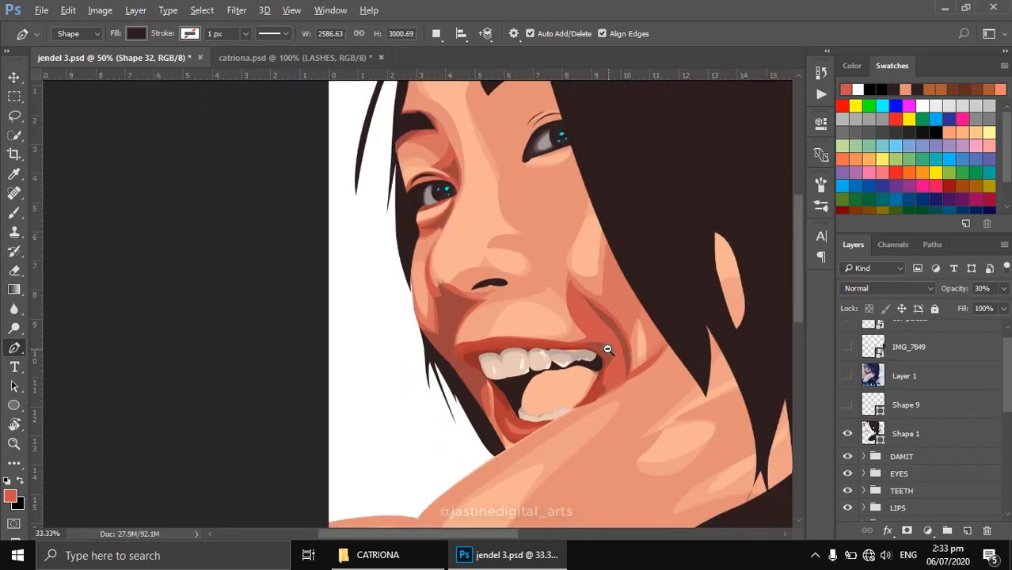
{"action": "key", "text": "ctrl+s"}
{"action": "left_click", "coordinate": [339, 248]}
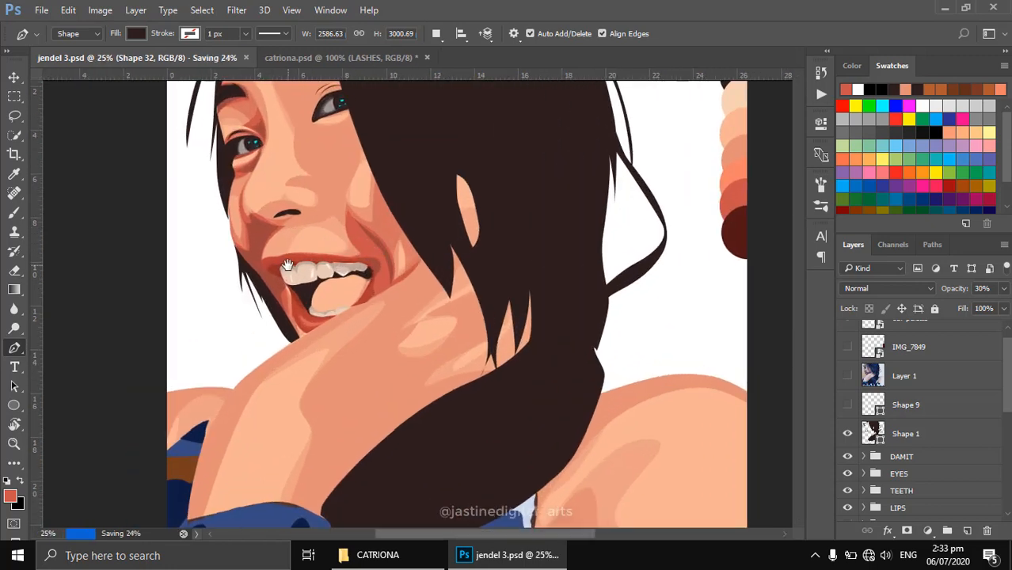
{"action": "left_click_drag", "start_coordinate": [339, 248], "coordinate": [553, 292]}
In the Shape 30 layer, trace a shadow along the top of the shoulder behind the wrist, using the Layer 1 photo as reference.
{"action": "scroll", "coordinate": [903, 440], "scroll_direction": "down", "scroll_amount": 5}
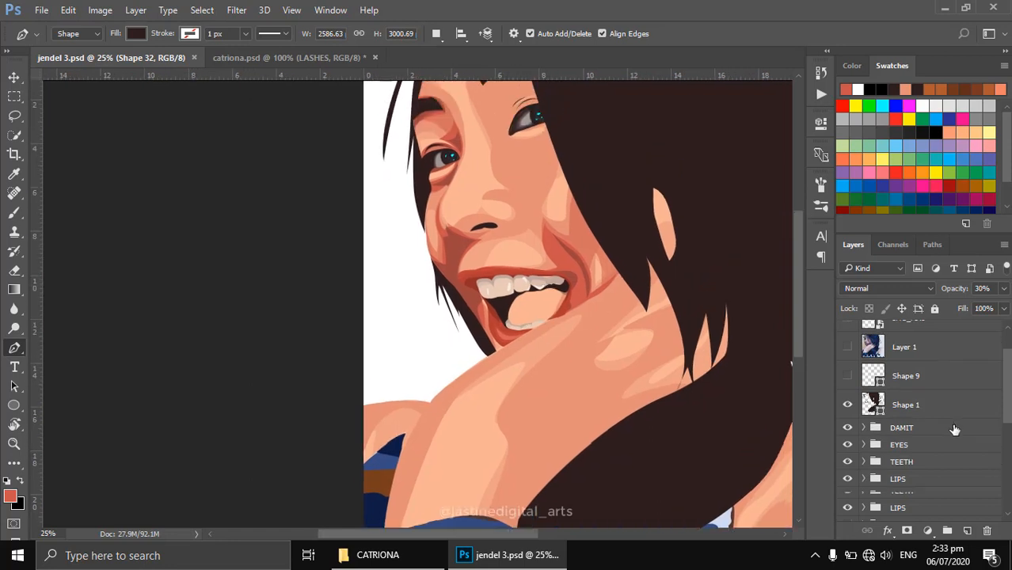
{"action": "left_click", "coordinate": [902, 452]}
{"action": "left_click", "coordinate": [896, 480]}
{"action": "scroll", "coordinate": [901, 432], "scroll_direction": "up", "scroll_amount": 5}
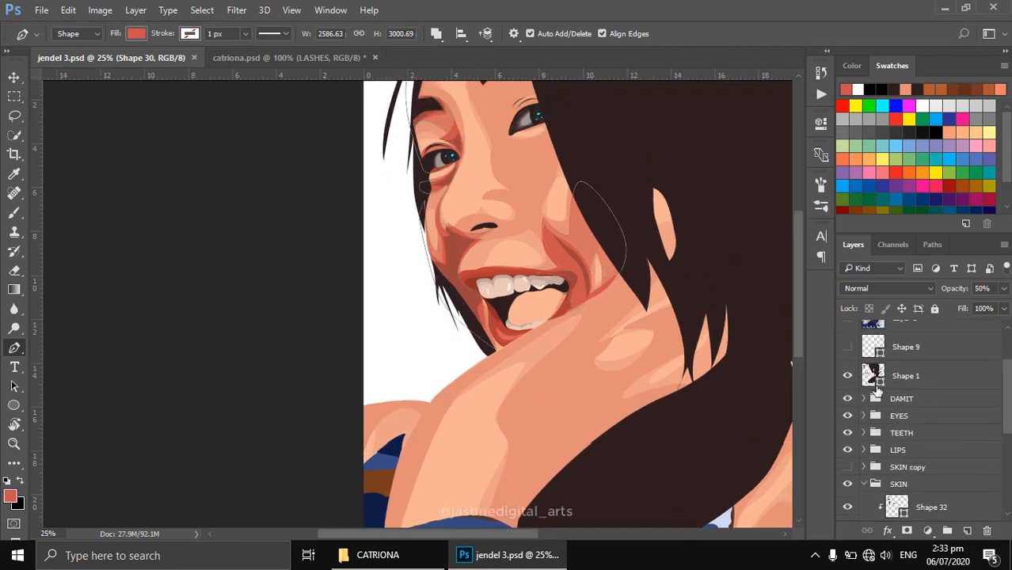
{"action": "left_click", "coordinate": [850, 375]}
{"action": "left_click_drag", "start_coordinate": [594, 375], "coordinate": [647, 337]}
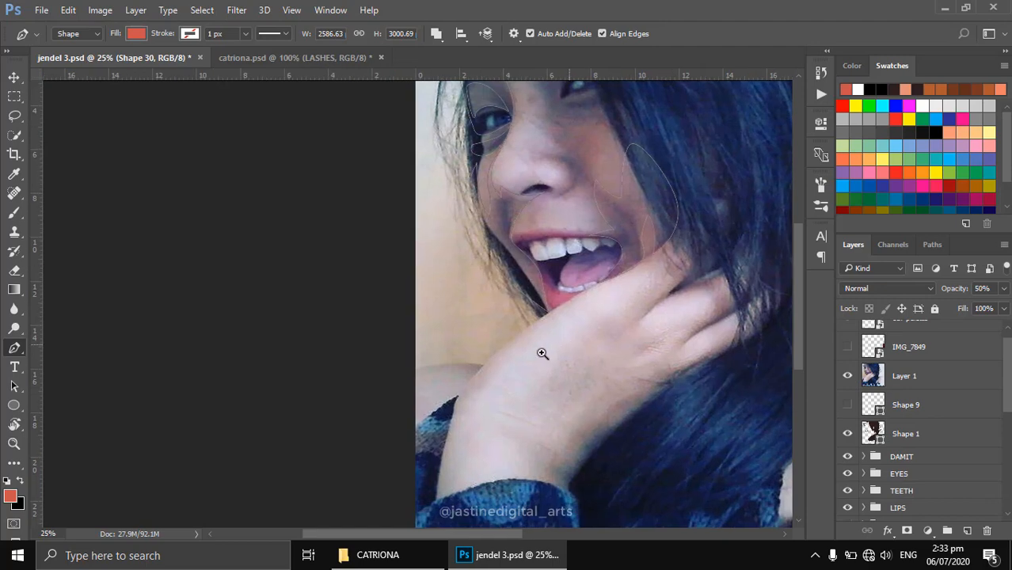
{"action": "left_click", "coordinate": [543, 353], "text": "ctrl"}
{"action": "left_click_drag", "start_coordinate": [540, 352], "coordinate": [640, 280]}
{"action": "left_click", "coordinate": [639, 282], "text": "ctrl"}
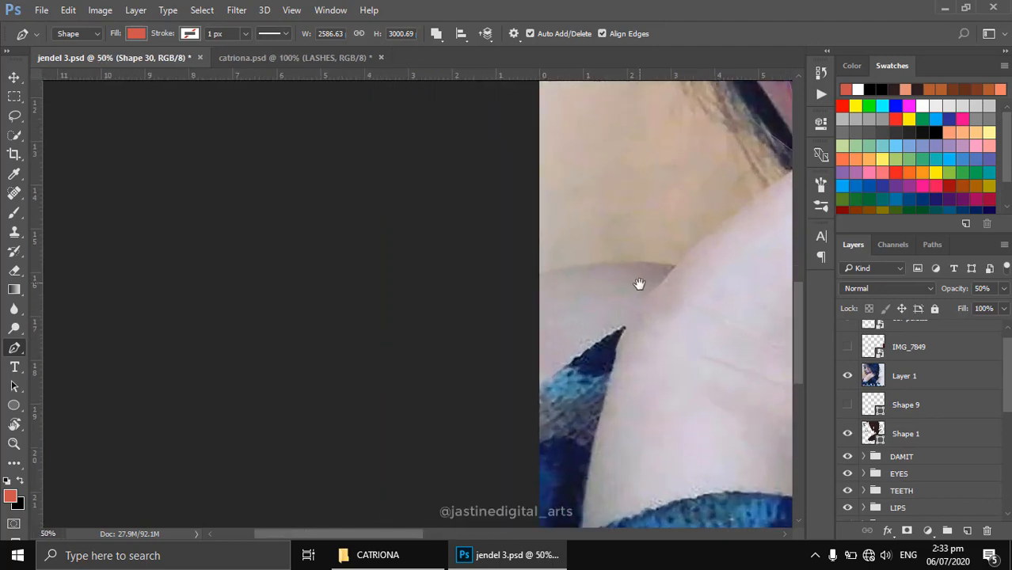
{"action": "left_click", "coordinate": [533, 279]}
{"action": "left_click_drag", "start_coordinate": [636, 270], "coordinate": [684, 260]}
{"action": "left_click", "coordinate": [626, 325], "text": "alt"}
{"action": "left_click", "coordinate": [679, 267], "text": "alt"}
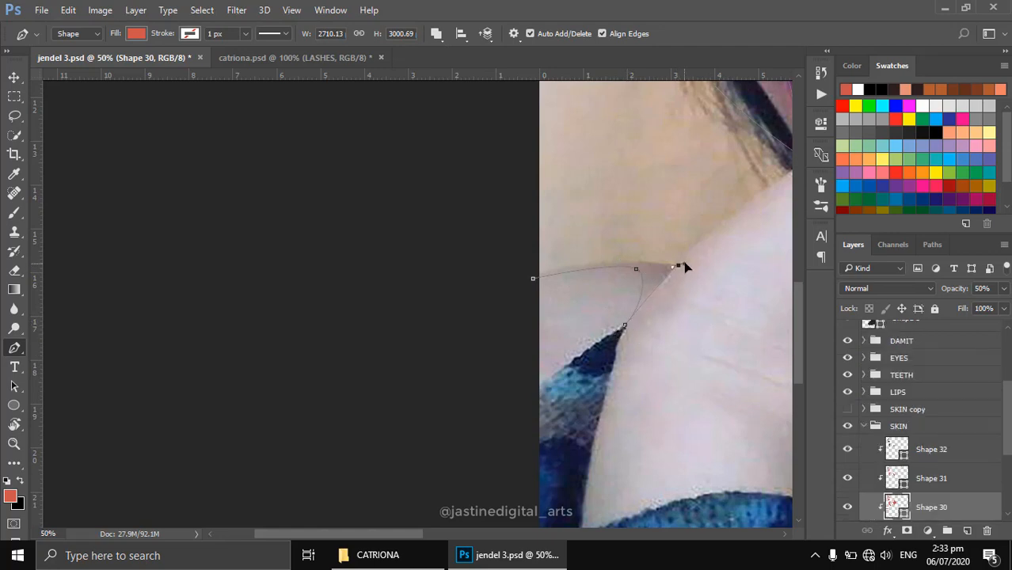
{"action": "left_click_drag", "start_coordinate": [534, 279], "coordinate": [440, 329]}
In the Shape 31 layer, trace a smaller closed shadow on the shoulder where it meets the forearm.
{"action": "left_click", "coordinate": [895, 479]}
{"action": "left_click", "coordinate": [608, 265]}
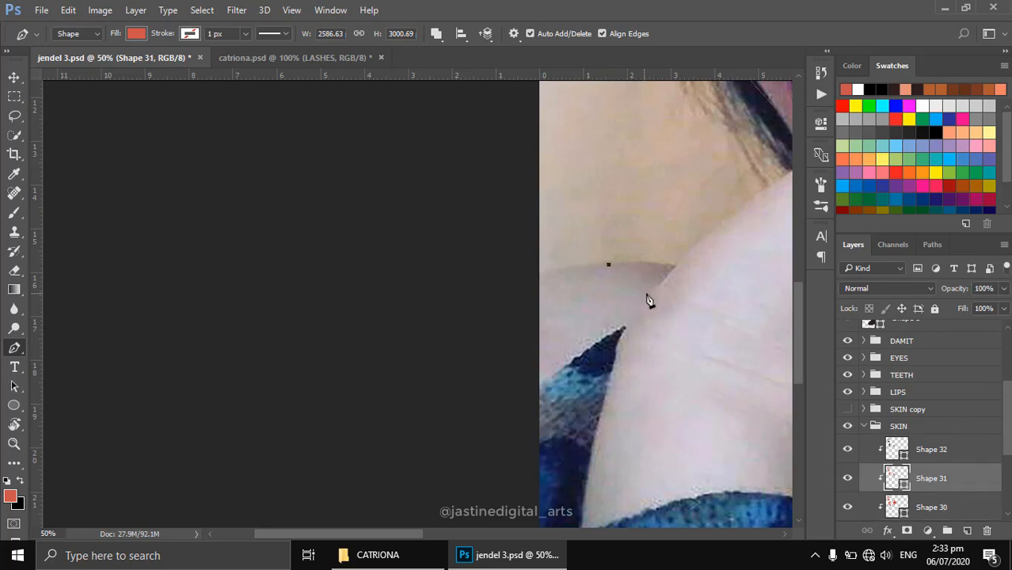
{"action": "left_click_drag", "start_coordinate": [649, 294], "coordinate": [640, 315]}
{"action": "left_click", "coordinate": [650, 294], "text": "alt"}
{"action": "left_click_drag", "start_coordinate": [677, 262], "coordinate": [680, 258]}
{"action": "left_click", "coordinate": [609, 265]}
{"action": "left_click_drag", "start_coordinate": [711, 335], "coordinate": [539, 286]}
In the Shape 32 layer, add a small dark triangular shadow in the shoulder corner and hide the photo to compare.
{"action": "left_click", "coordinate": [892, 448]}
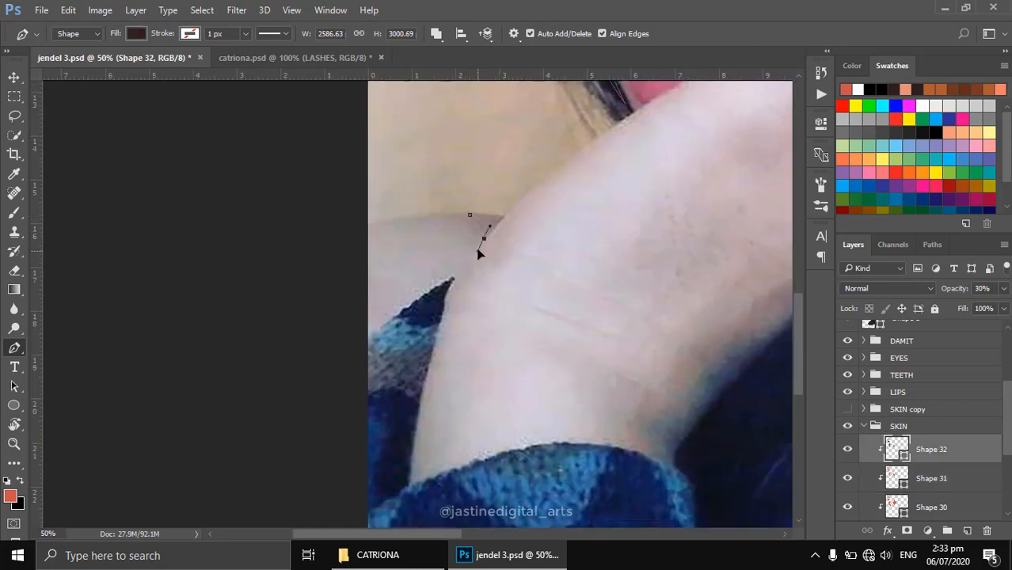
{"action": "left_click", "coordinate": [505, 216]}
{"action": "scroll", "coordinate": [871, 388], "scroll_direction": "up", "scroll_amount": 3}
{"action": "left_click", "coordinate": [847, 348]}
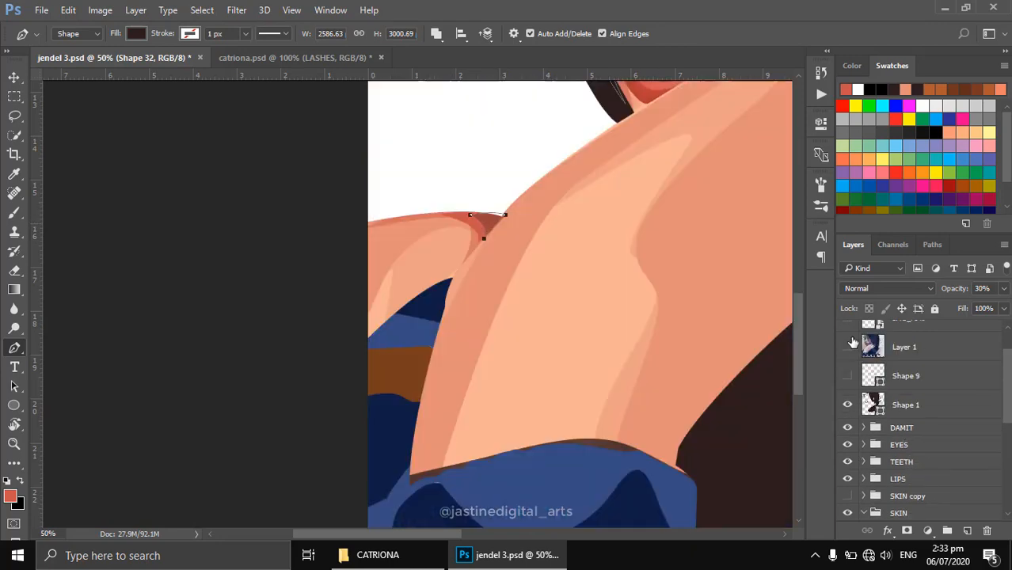
{"action": "scroll", "coordinate": [647, 327], "scroll_direction": "down", "scroll_amount": 1}
{"action": "left_click_drag", "start_coordinate": [655, 319], "coordinate": [656, 354]}
In the Shape 30 layer, trace a thin shadow along the hand and forearm edge from the mouth down to the sleeve over the photo.
{"action": "scroll", "coordinate": [897, 428], "scroll_direction": "down", "scroll_amount": 5}
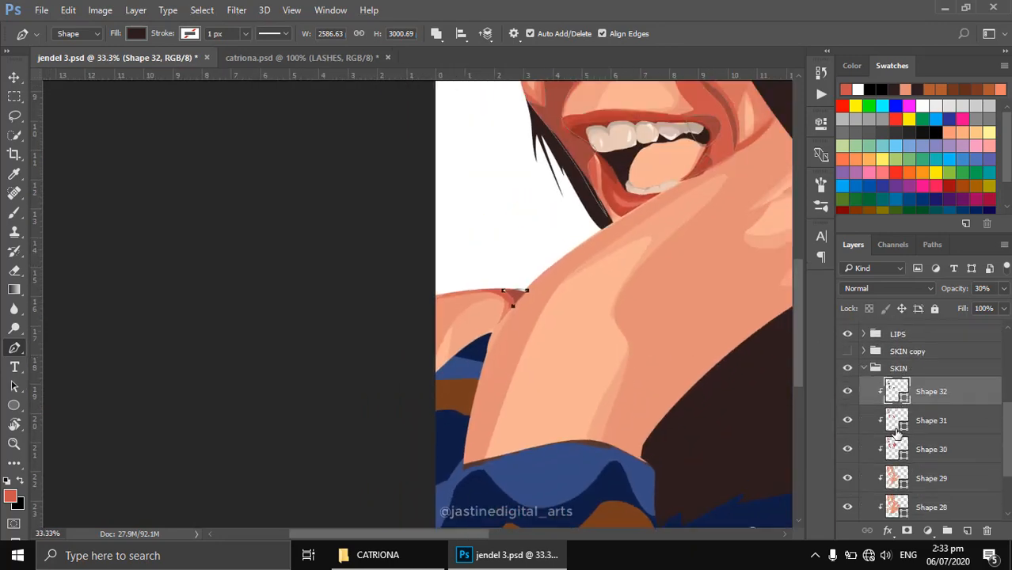
{"action": "left_click", "coordinate": [890, 447]}
{"action": "scroll", "coordinate": [871, 420], "scroll_direction": "up", "scroll_amount": 2}
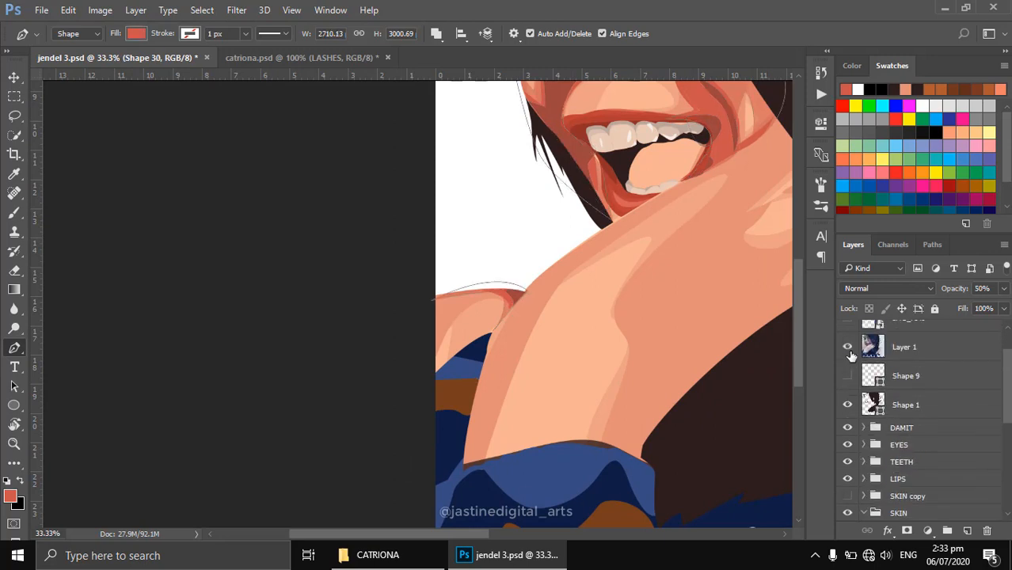
{"action": "left_click", "coordinate": [847, 349]}
{"action": "left_click_drag", "start_coordinate": [700, 203], "coordinate": [629, 262]}
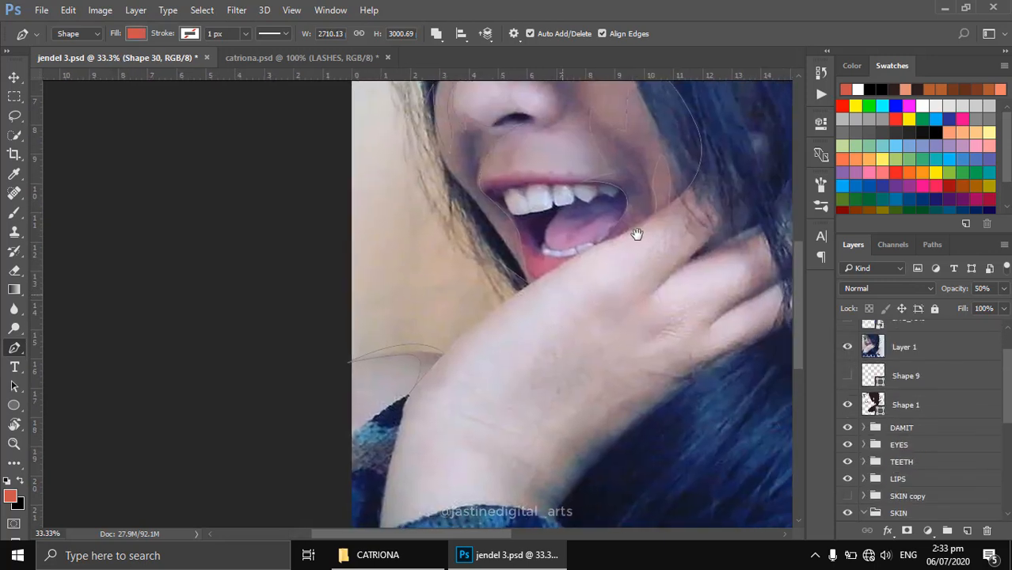
{"action": "left_click_drag", "start_coordinate": [557, 296], "coordinate": [637, 234]}
{"action": "left_click", "coordinate": [676, 185]}
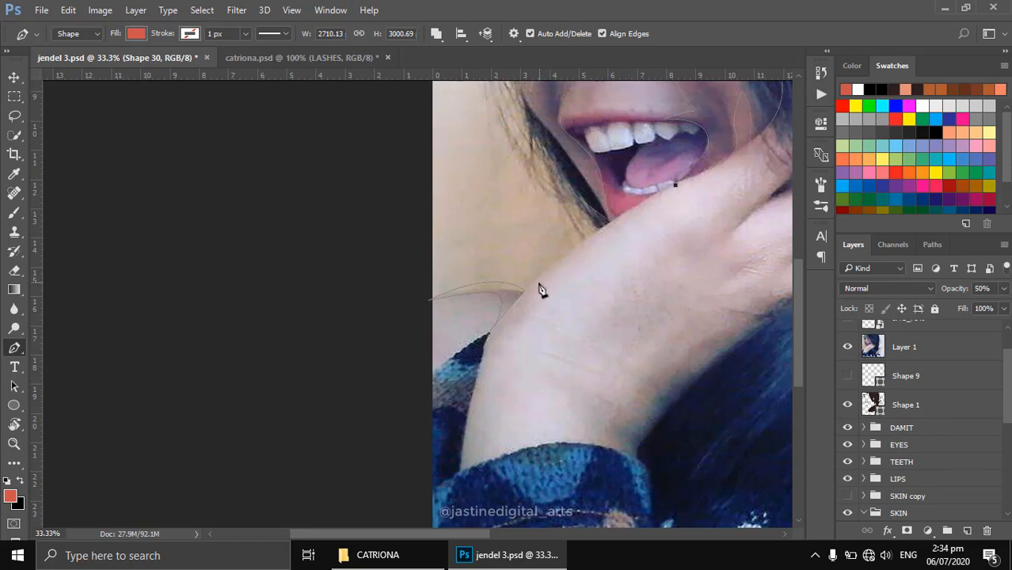
{"action": "left_click_drag", "start_coordinate": [537, 287], "coordinate": [494, 327]}
{"action": "left_click_drag", "start_coordinate": [476, 457], "coordinate": [453, 484]}
{"action": "left_click_drag", "start_coordinate": [515, 295], "coordinate": [576, 249]}
{"action": "left_click", "coordinate": [675, 186]}
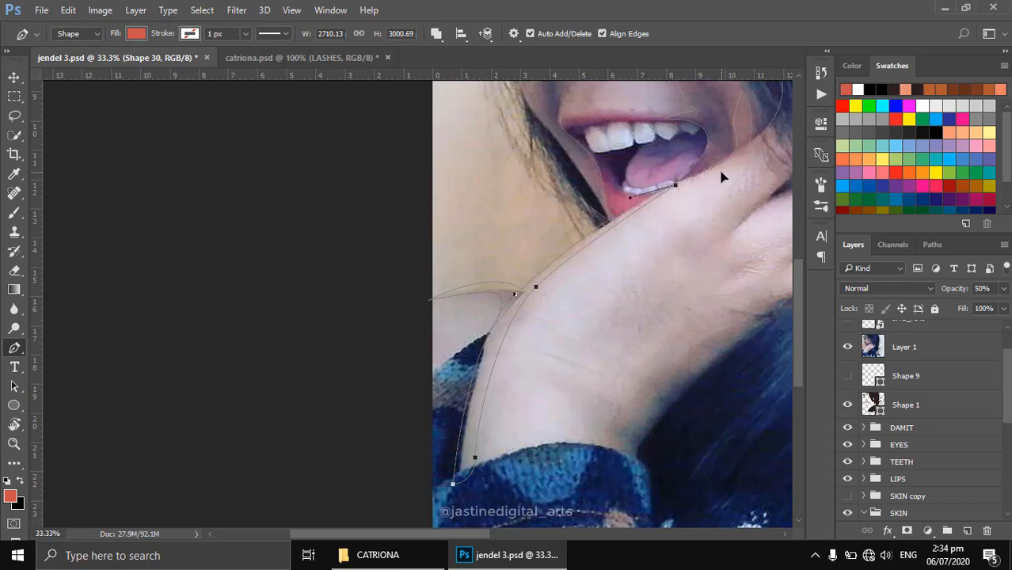
Start a finger shadow path in Shape 30 from the mouth corner, around the upper finger and down between the fingers.
{"action": "left_click_drag", "start_coordinate": [679, 275], "coordinate": [595, 318]}
{"action": "left_click", "coordinate": [687, 203], "text": "ctrl"}
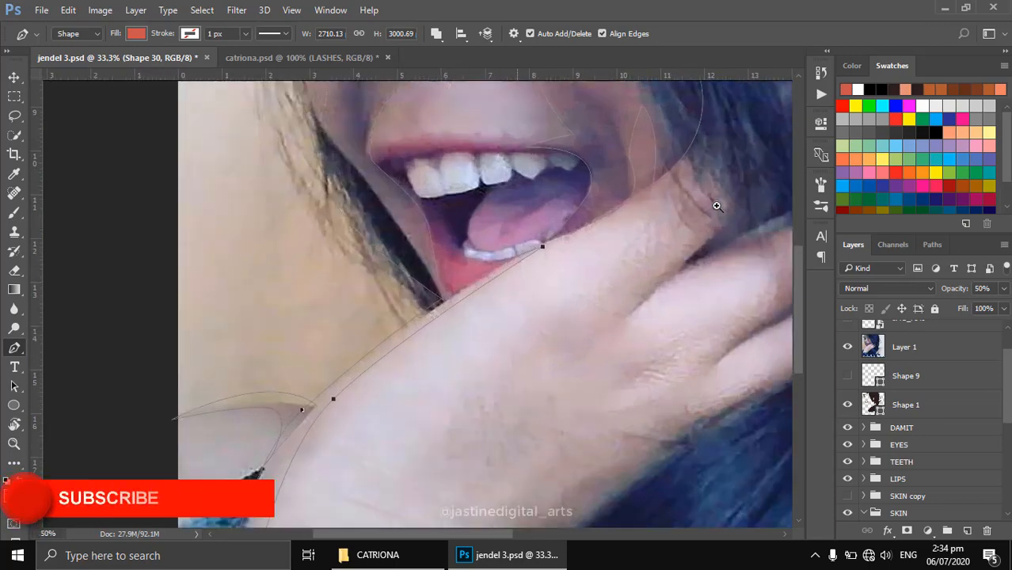
{"action": "left_click_drag", "start_coordinate": [717, 206], "coordinate": [626, 270]}
{"action": "left_click_drag", "start_coordinate": [552, 292], "coordinate": [580, 269]}
{"action": "left_click", "coordinate": [538, 256]}
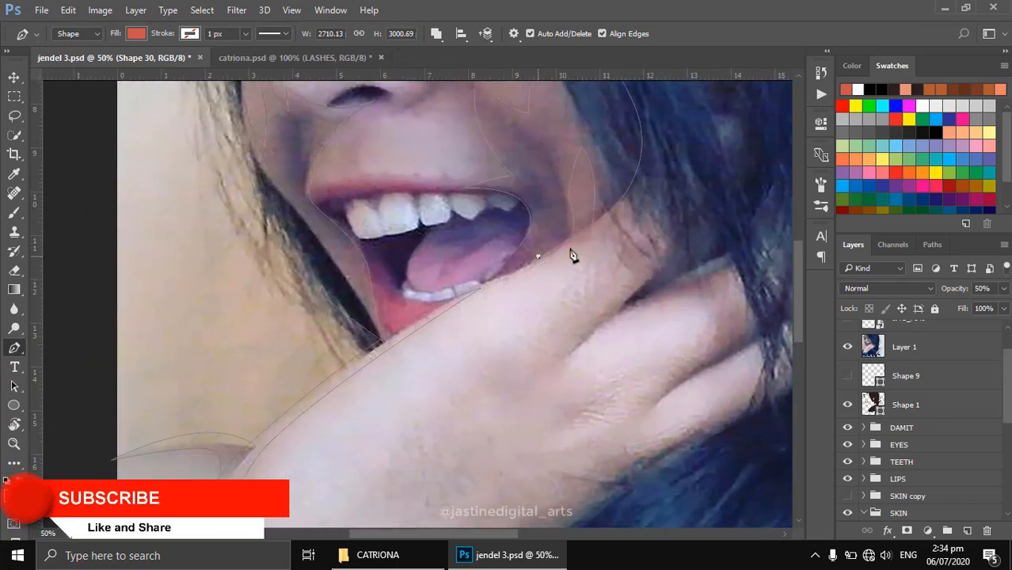
{"action": "left_click", "coordinate": [563, 358]}
{"action": "left_click_drag", "start_coordinate": [651, 304], "coordinate": [691, 293]}
{"action": "left_click", "coordinate": [705, 343]}
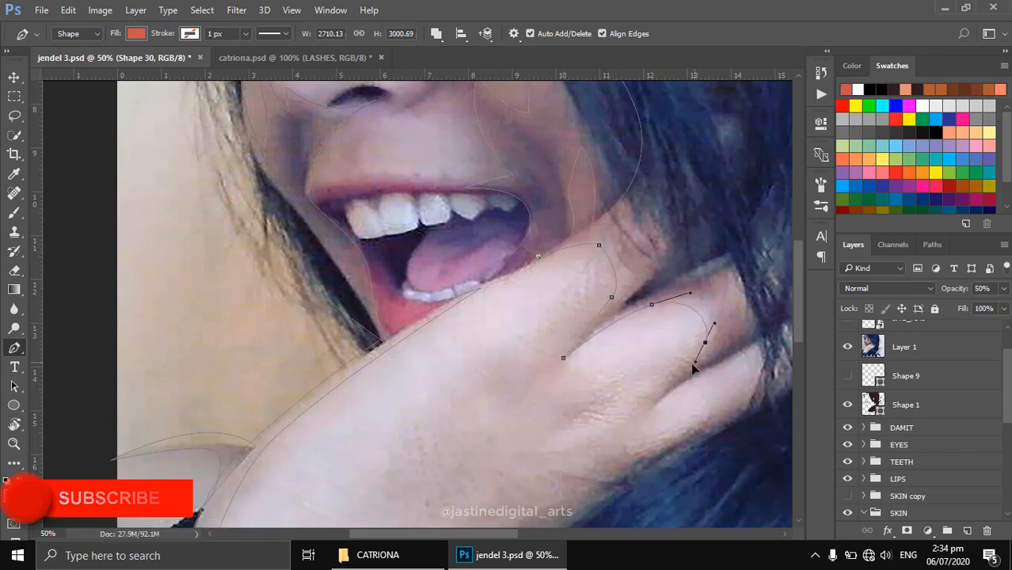
{"action": "left_click_drag", "start_coordinate": [656, 407], "coordinate": [651, 434]}
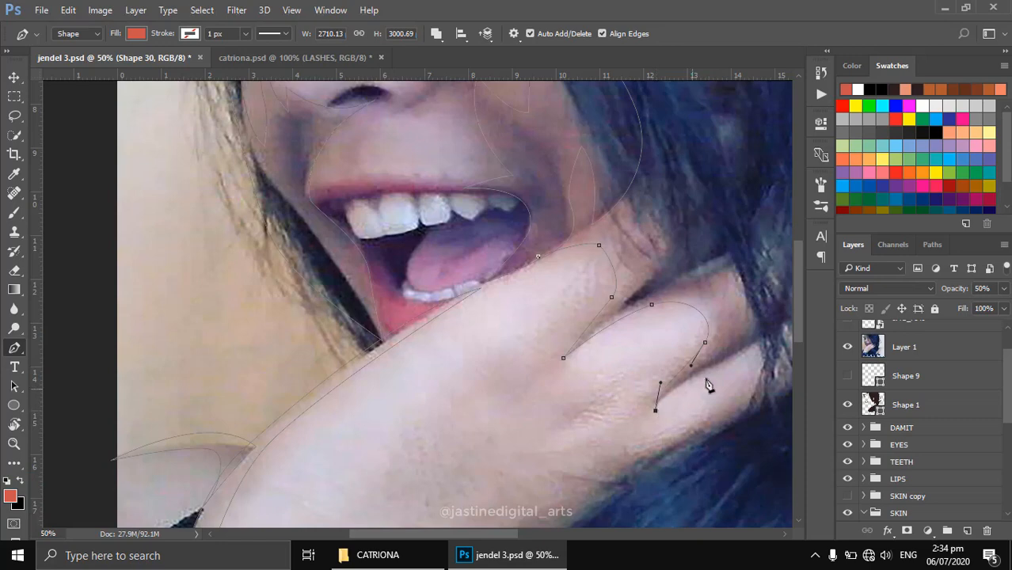
{"action": "left_click_drag", "start_coordinate": [724, 371], "coordinate": [759, 362]}
Continue the Shape 30 finger path out over the hair and back along the cheek, closing it at the mouth corner.
{"action": "left_click_drag", "start_coordinate": [769, 320], "coordinate": [657, 359]}
{"action": "left_click", "coordinate": [691, 346]}
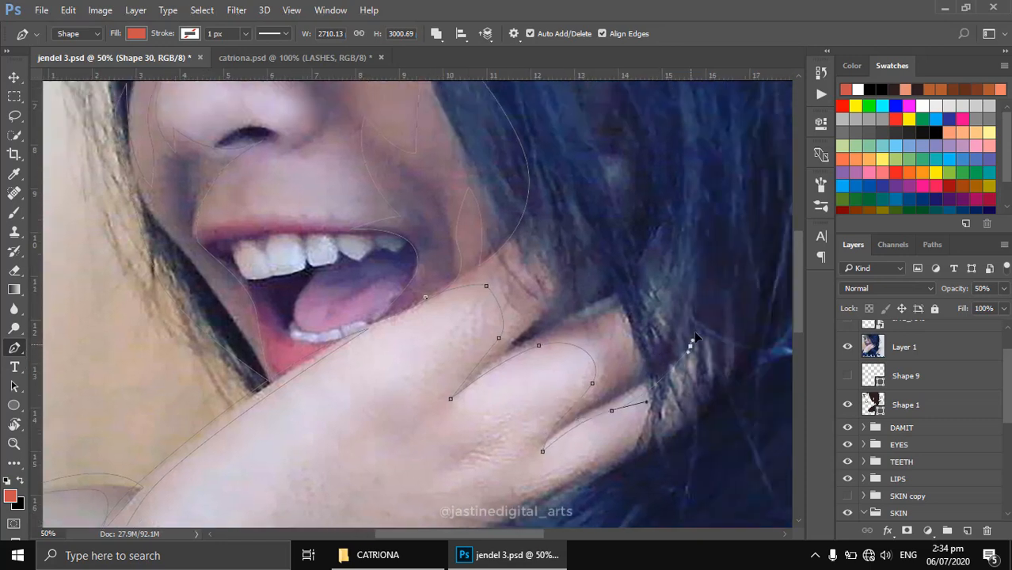
{"action": "left_click_drag", "start_coordinate": [625, 271], "coordinate": [608, 272]}
{"action": "left_click_drag", "start_coordinate": [627, 215], "coordinate": [632, 195]}
{"action": "left_click_drag", "start_coordinate": [532, 200], "coordinate": [491, 229]}
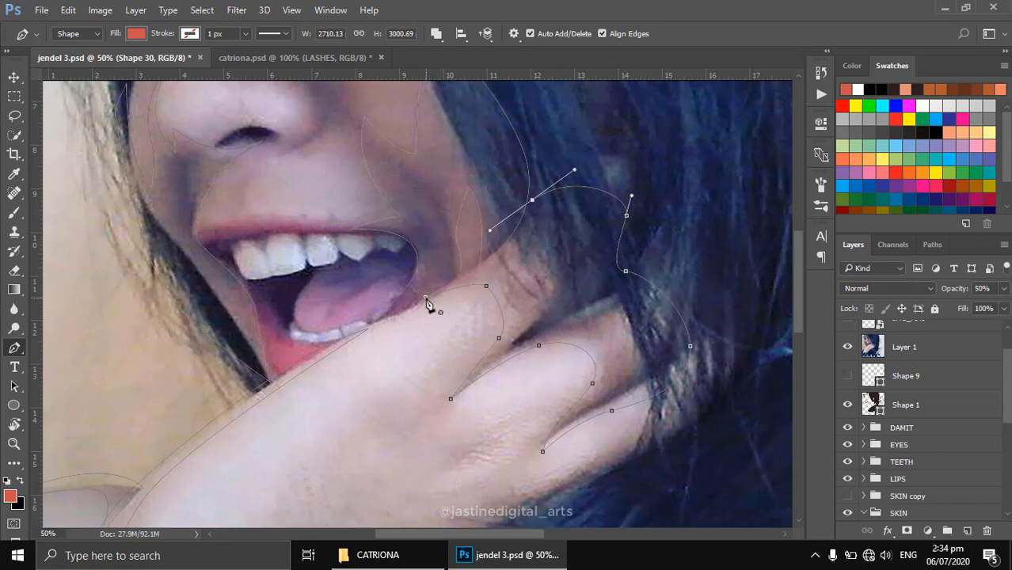
{"action": "left_click_drag", "start_coordinate": [426, 298], "coordinate": [403, 315]}
In the Shape 31 layer, start a tighter finger shadow path around the upper finger and into the gaps between the fingers.
{"action": "left_click_drag", "start_coordinate": [501, 313], "coordinate": [598, 324]}
{"action": "scroll", "coordinate": [918, 418], "scroll_direction": "down", "scroll_amount": 3}
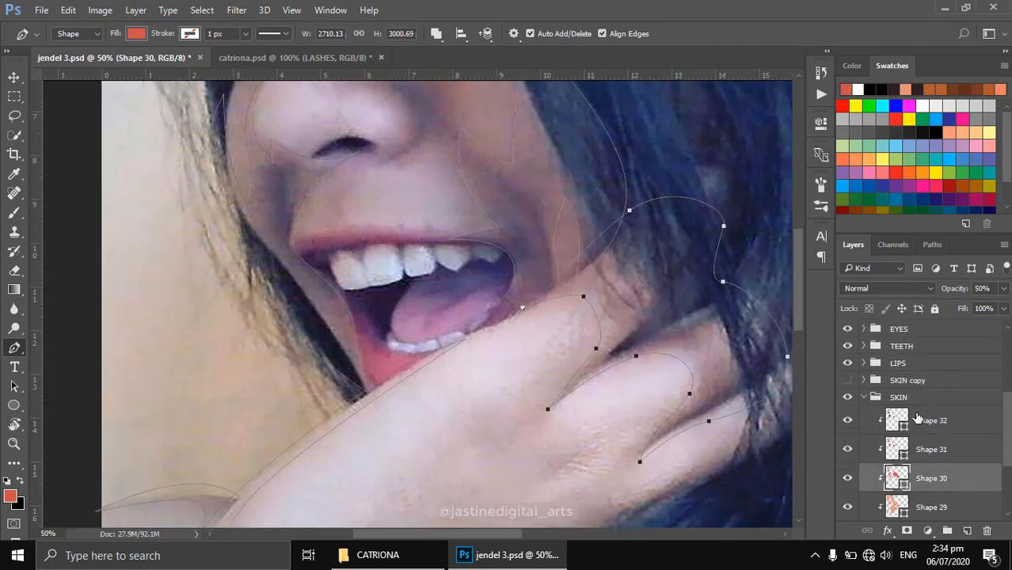
{"action": "left_click", "coordinate": [867, 449]}
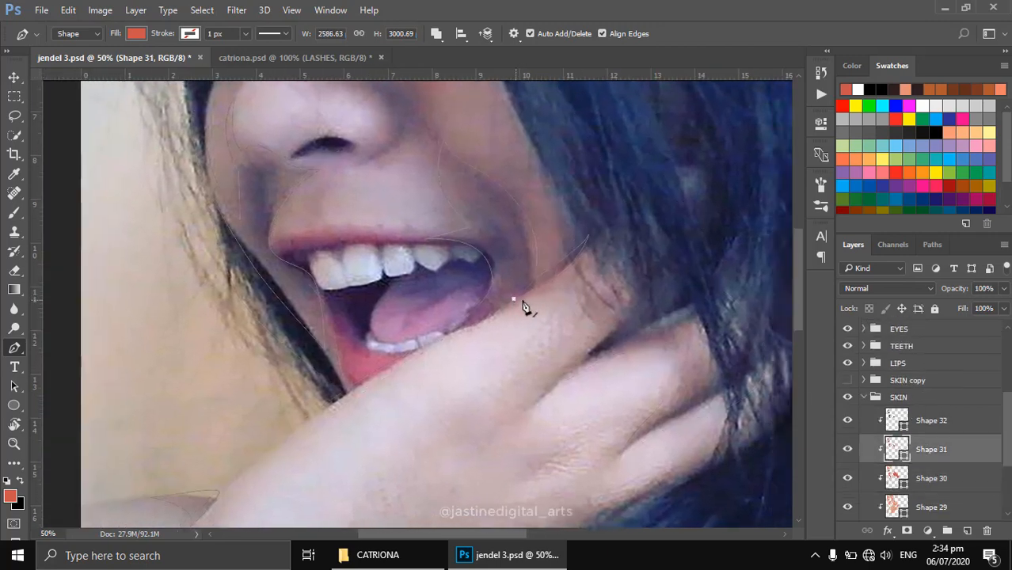
{"action": "left_click", "coordinate": [535, 402]}
{"action": "left_click_drag", "start_coordinate": [615, 356], "coordinate": [651, 345]}
{"action": "left_click_drag", "start_coordinate": [636, 433], "coordinate": [620, 472]}
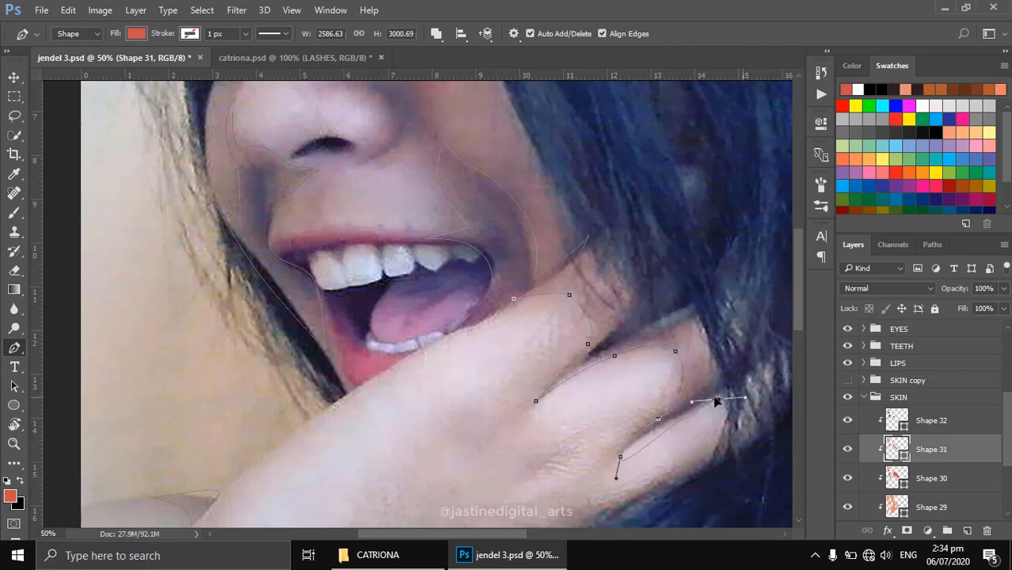
{"action": "left_click", "coordinate": [621, 457], "text": "alt"}
{"action": "left_click", "coordinate": [689, 419]}
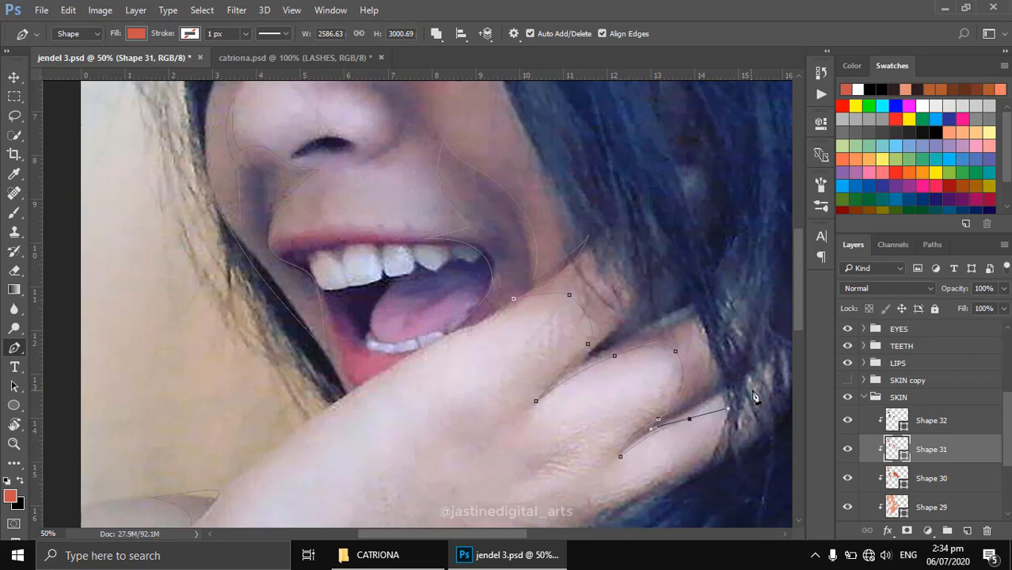
Carry the Shape 31 finger path over the hair and close it along the cheek edge of the hand.
{"action": "left_click_drag", "start_coordinate": [758, 382], "coordinate": [762, 365]}
{"action": "left_click_drag", "start_coordinate": [718, 294], "coordinate": [705, 286]}
{"action": "left_click_drag", "start_coordinate": [680, 238], "coordinate": [663, 204]}
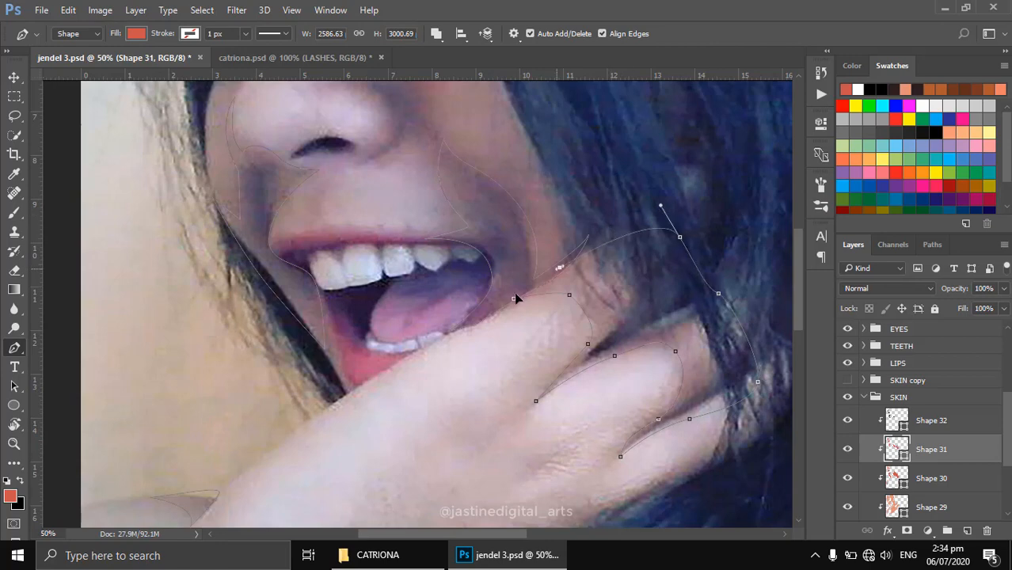
{"action": "left_click_drag", "start_coordinate": [559, 268], "coordinate": [524, 305]}
In the Shape 32 layer, trace a thin dark crease path on the tip of the upper finger beside the hair.
{"action": "left_click_drag", "start_coordinate": [589, 294], "coordinate": [596, 353]}
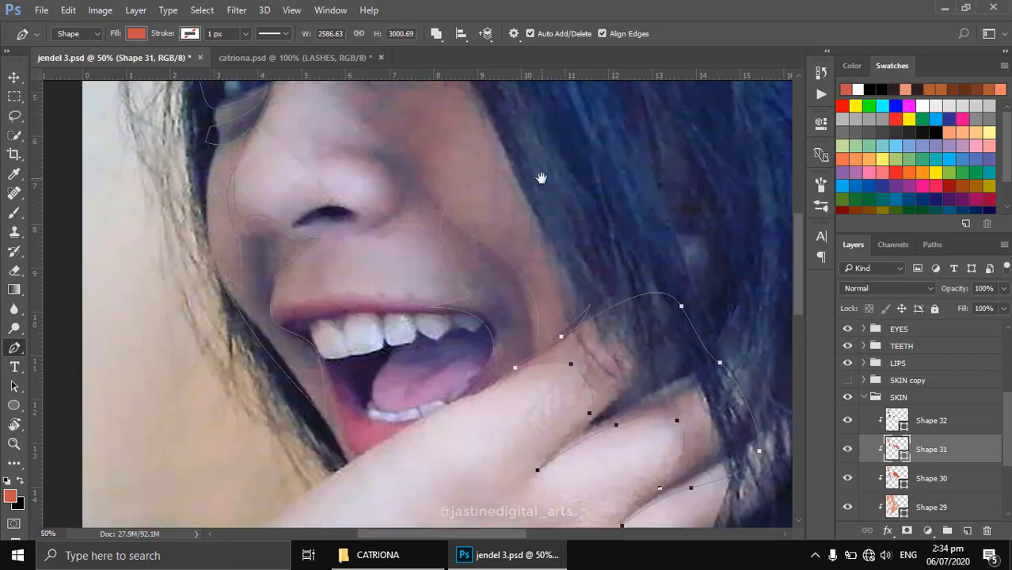
{"action": "left_click_drag", "start_coordinate": [542, 178], "coordinate": [598, 267]}
{"action": "left_click_drag", "start_coordinate": [676, 379], "coordinate": [644, 269]}
{"action": "left_click_drag", "start_coordinate": [649, 338], "coordinate": [624, 269]}
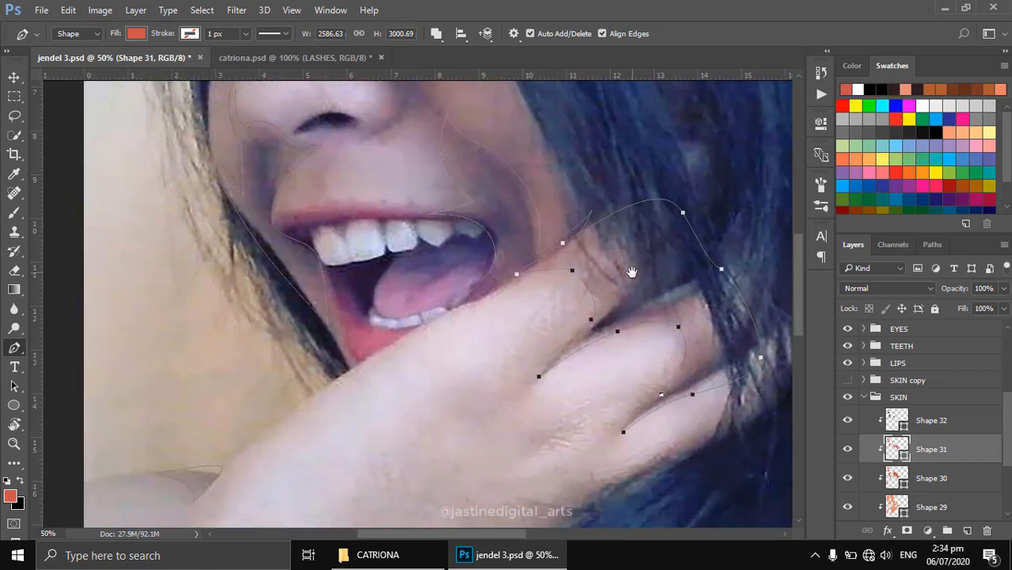
{"action": "left_click", "coordinate": [895, 420]}
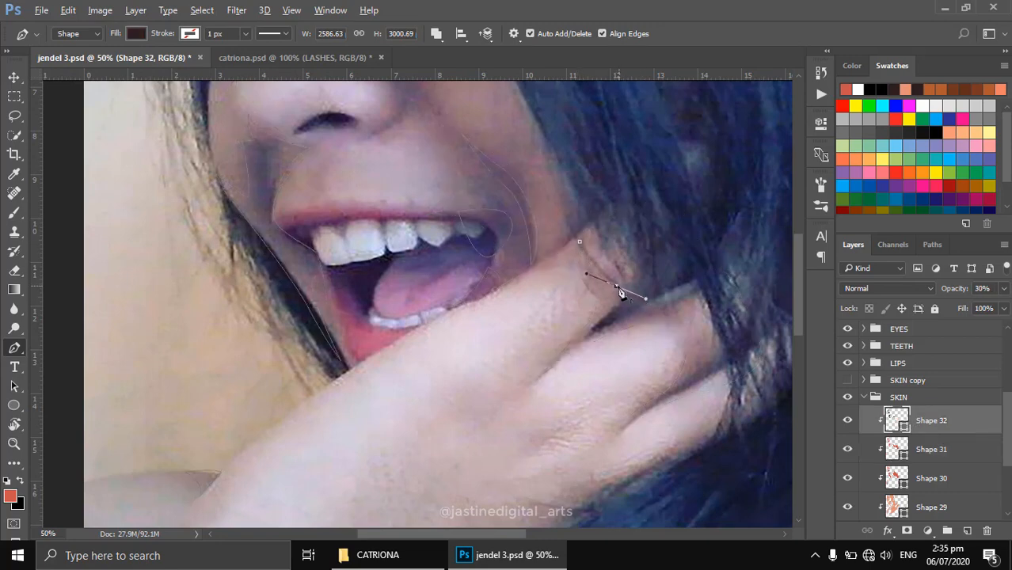
{"action": "left_click", "coordinate": [617, 286], "text": "alt"}
{"action": "left_click_drag", "start_coordinate": [611, 252], "coordinate": [626, 274]}
{"action": "left_click_drag", "start_coordinate": [591, 209], "coordinate": [591, 207]}
Trace a closed dark shadow in the gap between the upper two fingers and a thin crease at its inner end.
{"action": "left_click", "coordinate": [666, 235]}
{"action": "left_click_drag", "start_coordinate": [596, 328], "coordinate": [589, 338]}
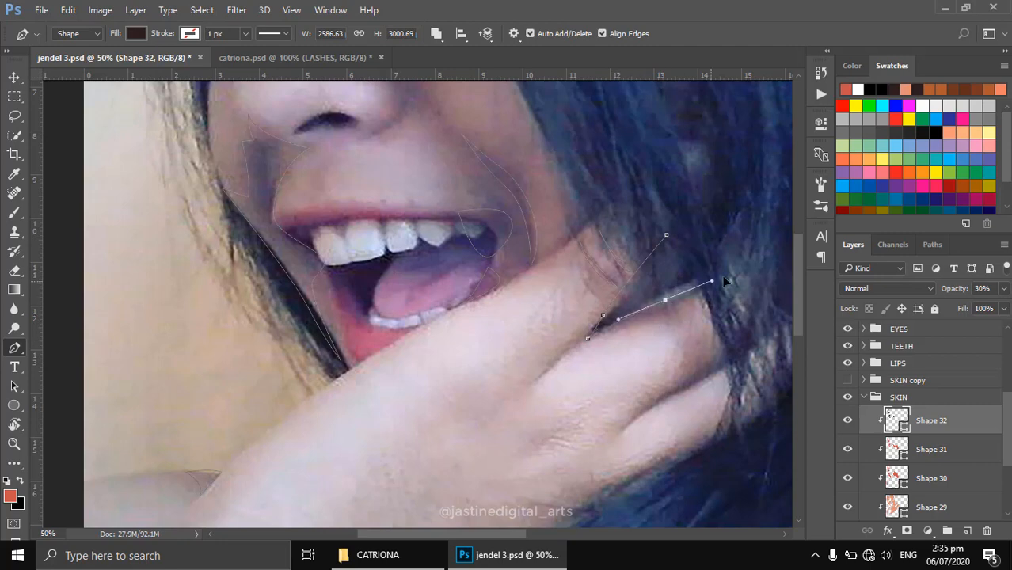
{"action": "left_click", "coordinate": [738, 267]}
{"action": "left_click", "coordinate": [666, 235]}
{"action": "left_click", "coordinate": [568, 345]}
{"action": "left_click", "coordinate": [550, 363]}
{"action": "left_click", "coordinate": [538, 379]}
Trace a dark shadow path in Shape 32 along the gap between the middle and lower fingers, looping over the hair.
{"action": "left_click_drag", "start_coordinate": [699, 381], "coordinate": [652, 317]}
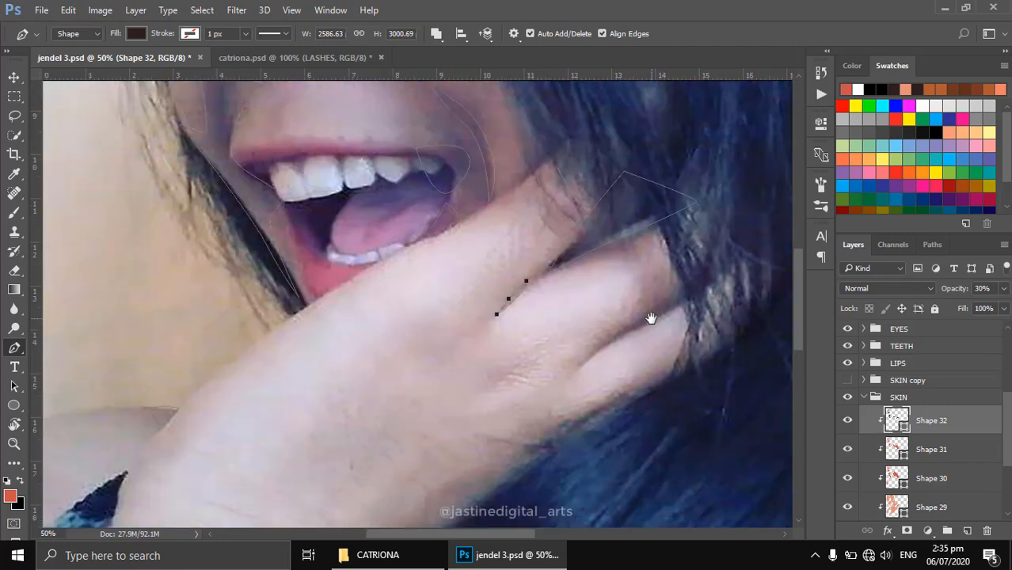
{"action": "left_click_drag", "start_coordinate": [577, 370], "coordinate": [574, 377]}
{"action": "left_click_drag", "start_coordinate": [637, 331], "coordinate": [663, 327]}
{"action": "left_click_drag", "start_coordinate": [699, 291], "coordinate": [705, 282]}
In the Shape 30 layer, trace a shadow path along the underside of the lower finger, hand and wrist, closing it over the hair.
{"action": "scroll", "coordinate": [665, 293], "scroll_direction": "down", "scroll_amount": 3}
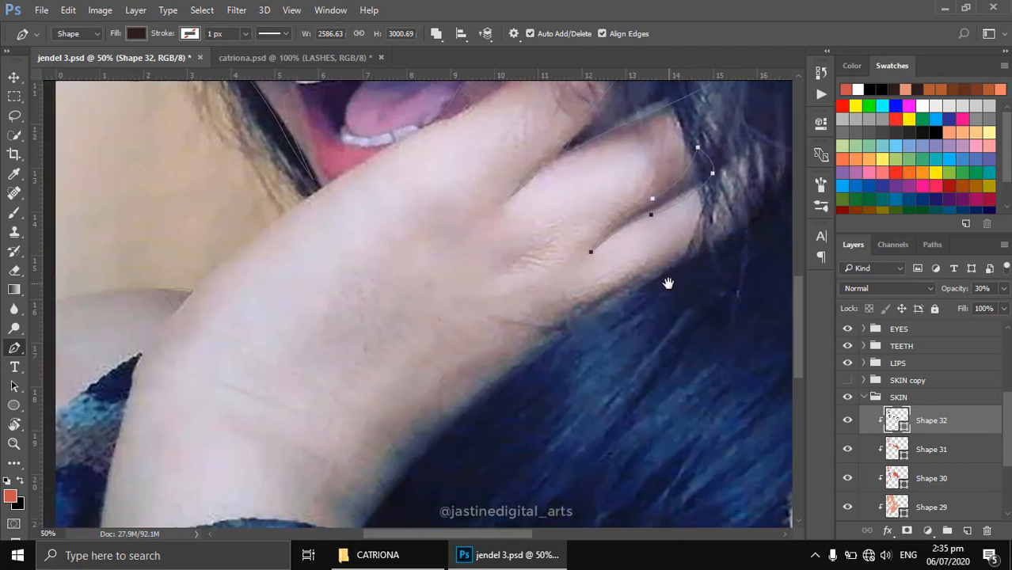
{"action": "left_click", "coordinate": [907, 472]}
{"action": "left_click_drag", "start_coordinate": [583, 398], "coordinate": [616, 342]}
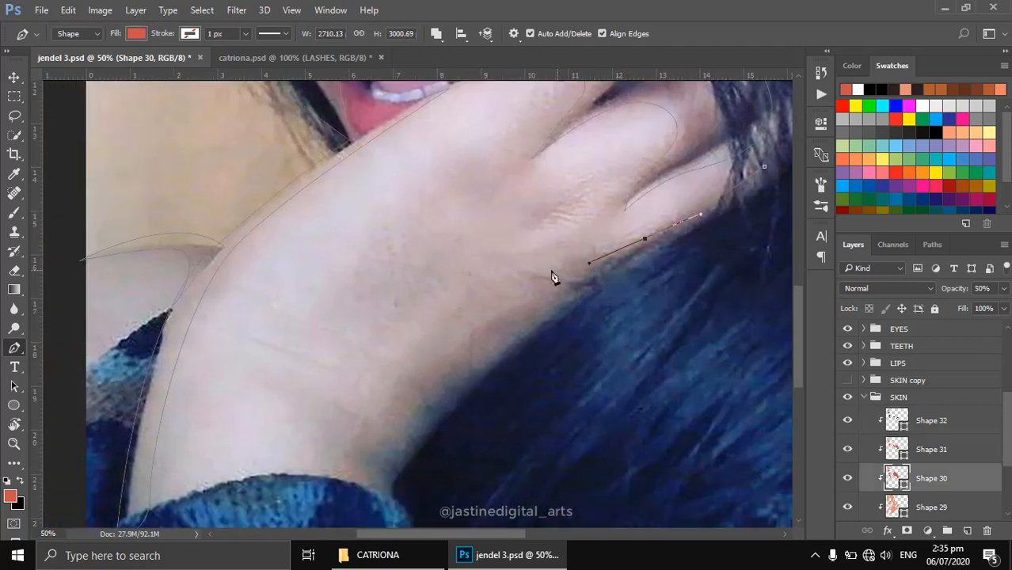
{"action": "left_click_drag", "start_coordinate": [542, 274], "coordinate": [562, 279]}
{"action": "left_click_drag", "start_coordinate": [446, 515], "coordinate": [521, 469]}
{"action": "left_click_drag", "start_coordinate": [664, 364], "coordinate": [542, 416]}
{"action": "left_click_drag", "start_coordinate": [675, 283], "coordinate": [674, 221]}
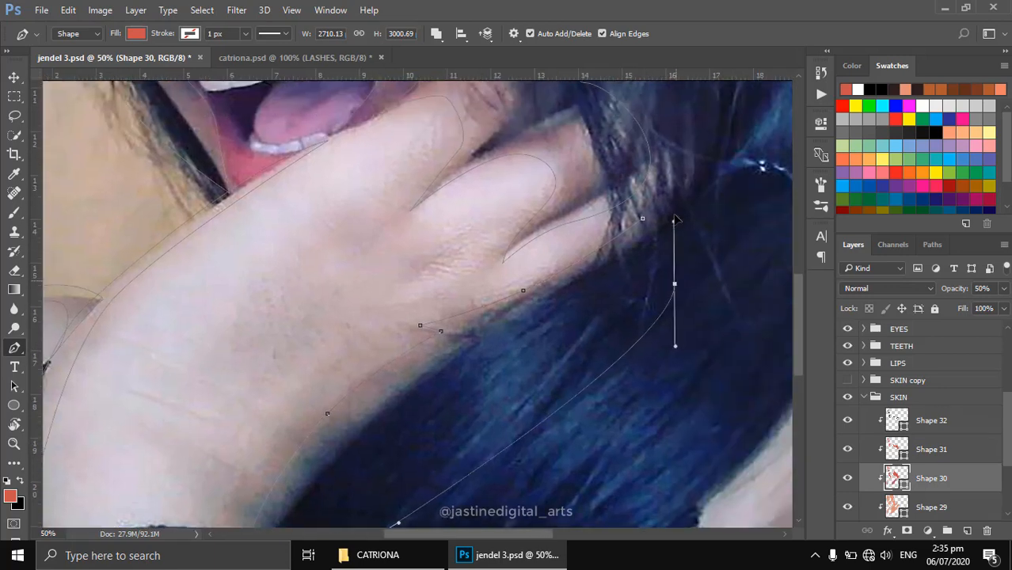
{"action": "left_click_drag", "start_coordinate": [707, 171], "coordinate": [706, 167]}
{"action": "left_click", "coordinate": [642, 218]}
In the Shape 31 layer, trace a narrower shadow path along the hand's lower edge to the cuff, returning over the hair.
{"action": "left_click_drag", "start_coordinate": [535, 344], "coordinate": [651, 280]}
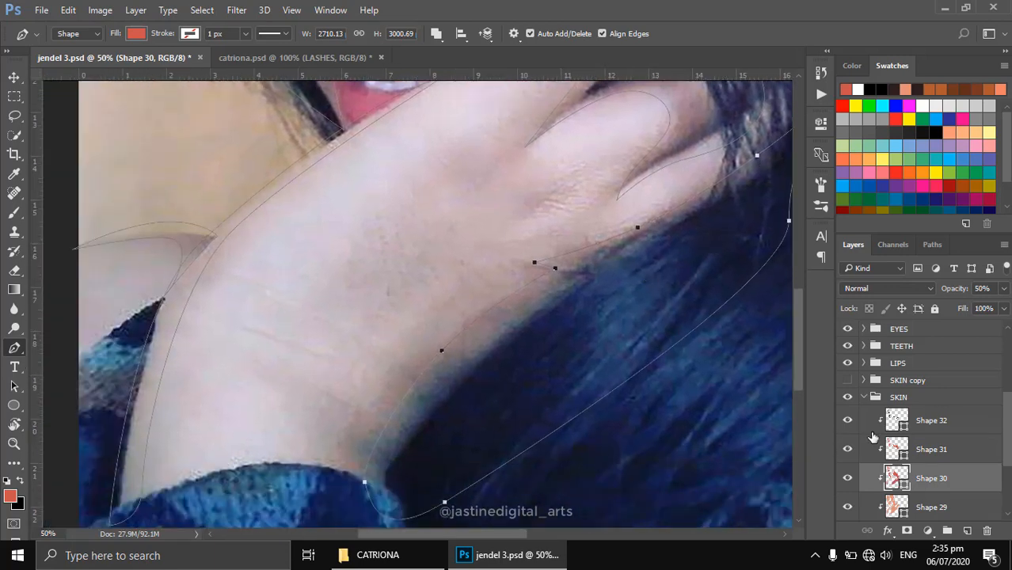
{"action": "key", "text": "alt+bracketright"}
{"action": "left_click_drag", "start_coordinate": [588, 326], "coordinate": [631, 314]}
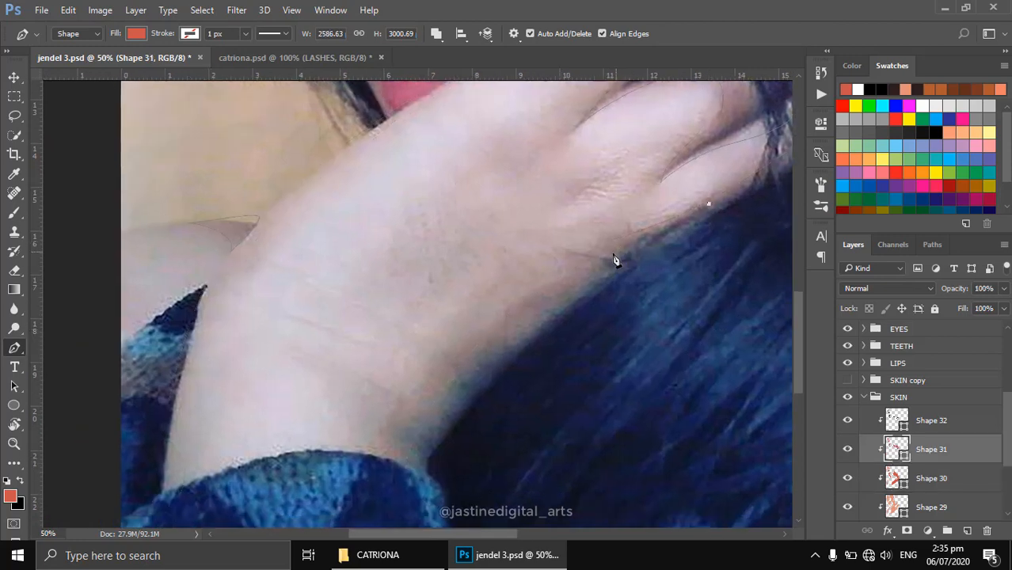
{"action": "left_click", "coordinate": [608, 264]}
{"action": "left_click_drag", "start_coordinate": [455, 388], "coordinate": [427, 438]}
{"action": "left_click", "coordinate": [422, 482]}
{"action": "left_click_drag", "start_coordinate": [619, 418], "coordinate": [624, 418]}
{"action": "left_click_drag", "start_coordinate": [642, 369], "coordinate": [501, 425]}
{"action": "left_click_drag", "start_coordinate": [736, 271], "coordinate": [656, 238]}
{"action": "left_click_drag", "start_coordinate": [568, 259], "coordinate": [525, 282]}
In the Shape 32 layer, trace a thin dark edge shadow from the palm down the wrist and close it over the hair.
{"action": "left_click_drag", "start_coordinate": [522, 344], "coordinate": [675, 295]}
{"action": "left_click", "coordinate": [919, 420]}
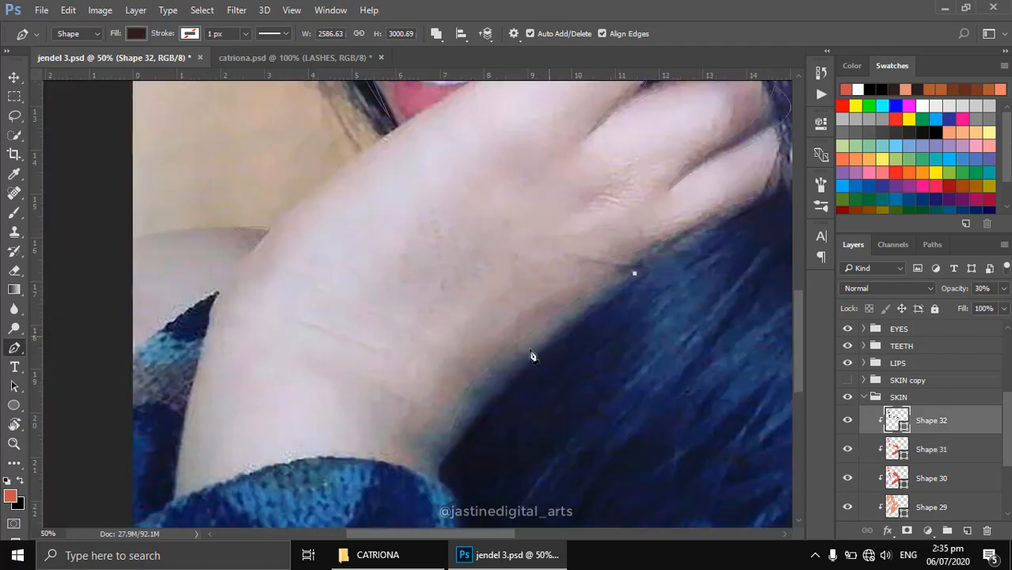
{"action": "left_click_drag", "start_coordinate": [491, 377], "coordinate": [457, 414]}
{"action": "left_click_drag", "start_coordinate": [438, 476], "coordinate": [457, 517]}
{"action": "left_click_drag", "start_coordinate": [544, 445], "coordinate": [559, 442]}
{"action": "left_click_drag", "start_coordinate": [617, 375], "coordinate": [472, 452]}
{"action": "left_click", "coordinate": [605, 344]}
{"action": "left_click", "coordinate": [491, 352]}
{"action": "left_click_drag", "start_coordinate": [490, 352], "coordinate": [435, 376]}
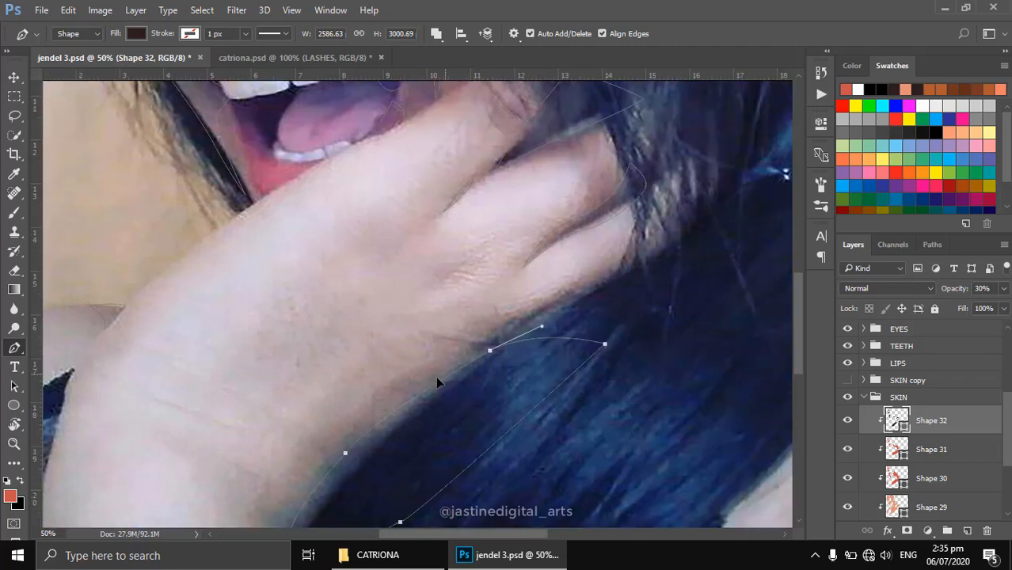
Trace a second thin Shape 32 shadow along the underside of the lower finger, from the hair to the palm.
{"action": "left_click_drag", "start_coordinate": [656, 271], "coordinate": [643, 324]}
{"action": "left_click", "coordinate": [611, 325]}
{"action": "left_click_drag", "start_coordinate": [516, 368], "coordinate": [494, 388]}
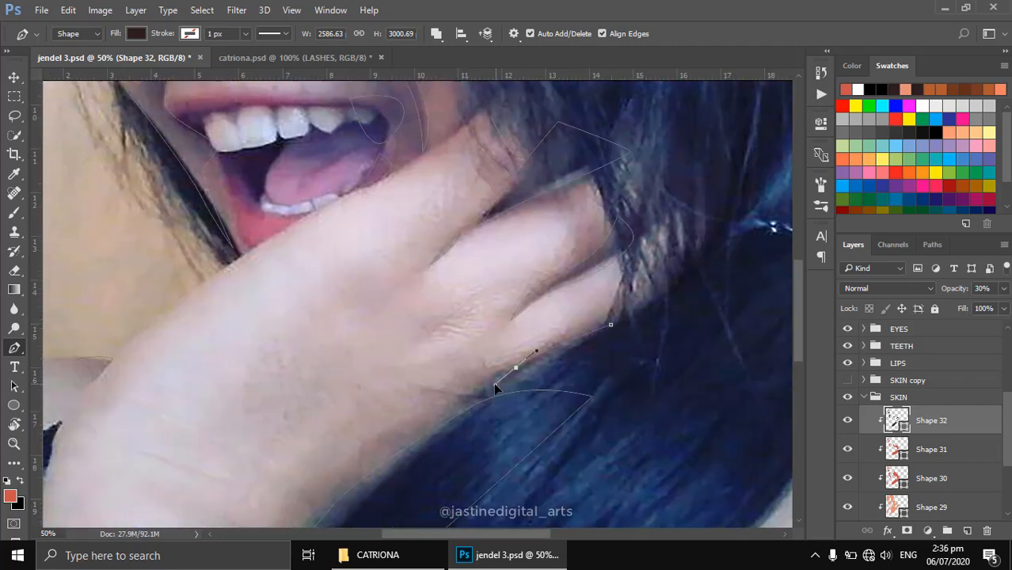
{"action": "left_click", "coordinate": [461, 394]}
Hide the Layer 1 reference photo, deselect the path, view the whole portrait and save the document.
{"action": "scroll", "coordinate": [943, 371], "scroll_direction": "up", "scroll_amount": 5}
{"action": "left_click", "coordinate": [847, 393]}
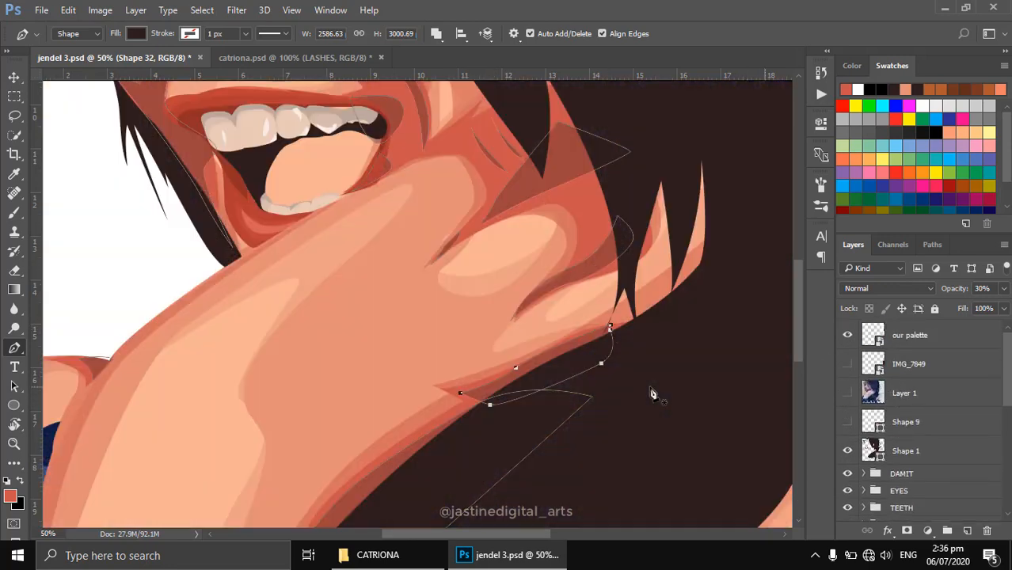
{"action": "key", "text": "Return"}
{"action": "left_click", "coordinate": [655, 390], "text": "alt"}
{"action": "left_click", "coordinate": [657, 389], "text": "alt"}
{"action": "left_click", "coordinate": [658, 389], "text": "alt"}
{"action": "left_click_drag", "start_coordinate": [658, 389], "coordinate": [534, 315]}
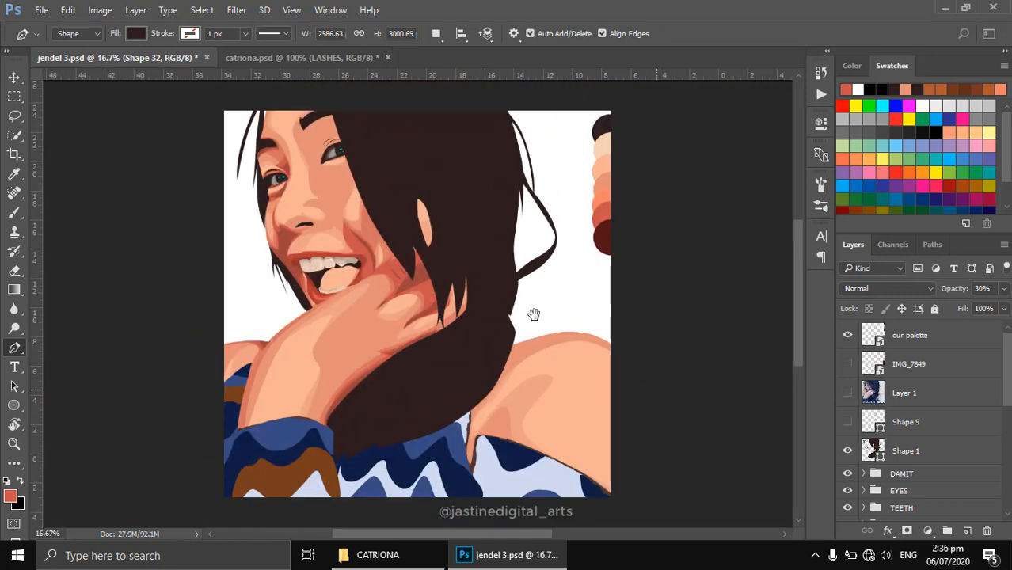
{"action": "key", "text": "ctrl+s"}
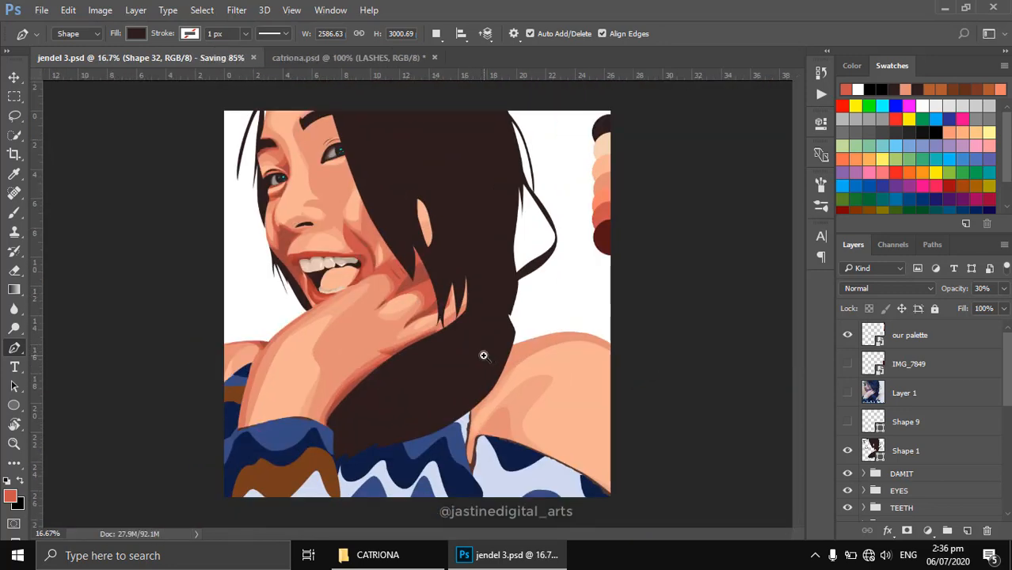
Show the Layer 1 photo again and trace a closed Shape 30 shadow path around the armpit fold, over the sleeve and hair.
{"action": "left_click", "coordinate": [507, 365]}
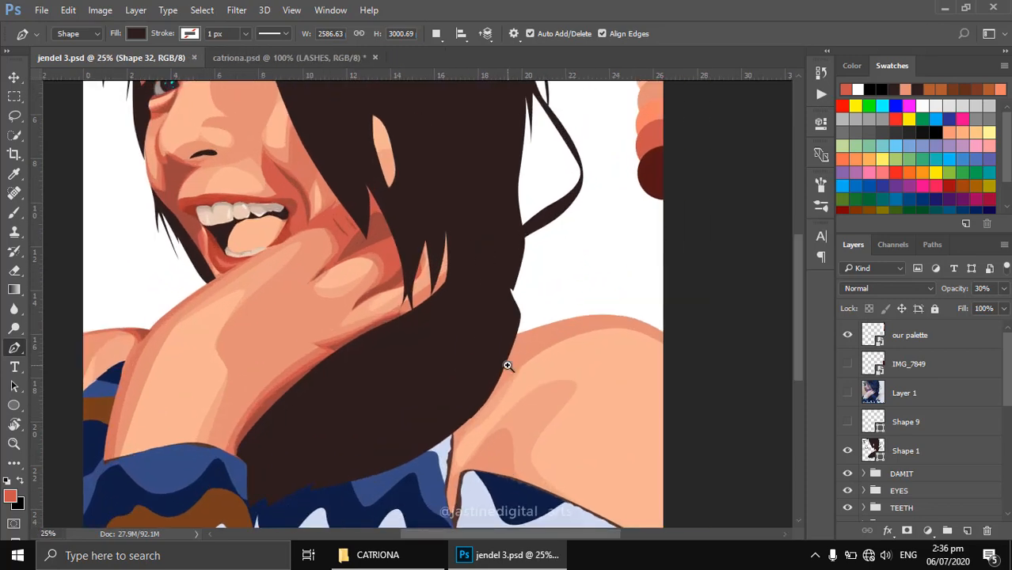
{"action": "left_click_drag", "start_coordinate": [507, 364], "coordinate": [605, 321]}
{"action": "scroll", "coordinate": [956, 467], "scroll_direction": "down", "scroll_amount": 3}
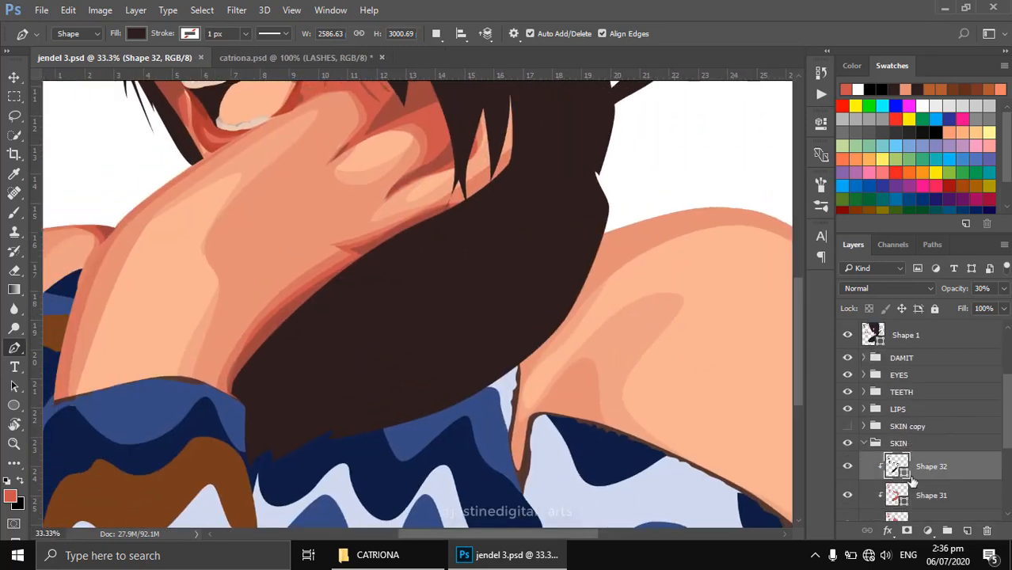
{"action": "scroll", "coordinate": [901, 479], "scroll_direction": "down", "scroll_amount": 2}
{"action": "left_click", "coordinate": [903, 474]}
{"action": "scroll", "coordinate": [887, 412], "scroll_direction": "up", "scroll_amount": 5}
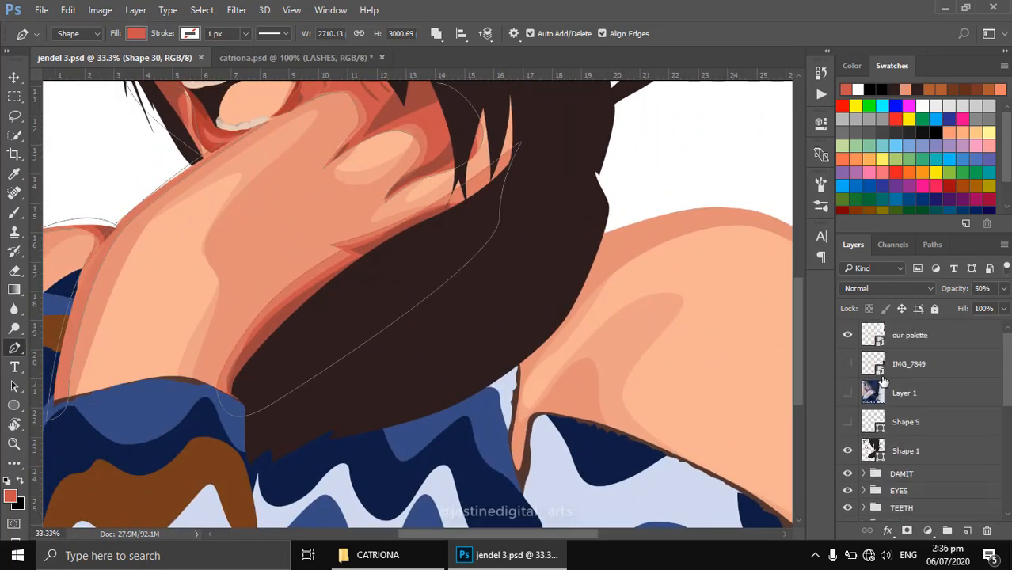
{"action": "left_click_drag", "start_coordinate": [679, 397], "coordinate": [553, 383]}
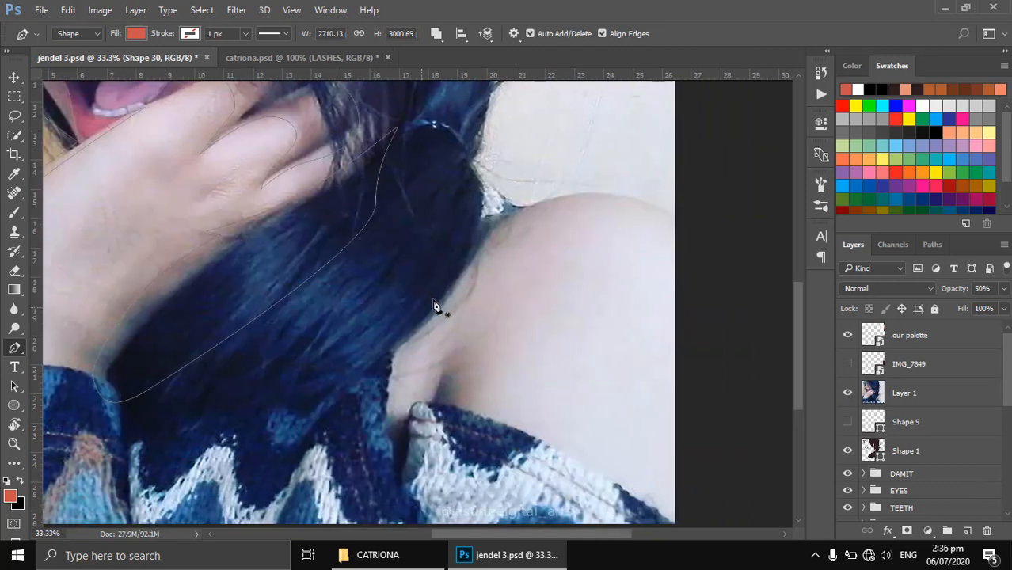
{"action": "left_click_drag", "start_coordinate": [392, 375], "coordinate": [405, 416]}
{"action": "left_click_drag", "start_coordinate": [475, 364], "coordinate": [479, 400]}
{"action": "left_click_drag", "start_coordinate": [512, 431], "coordinate": [527, 439]}
{"action": "left_click_drag", "start_coordinate": [421, 489], "coordinate": [387, 499]}
{"action": "left_click_drag", "start_coordinate": [323, 404], "coordinate": [327, 365]}
{"action": "left_click", "coordinate": [439, 295]}
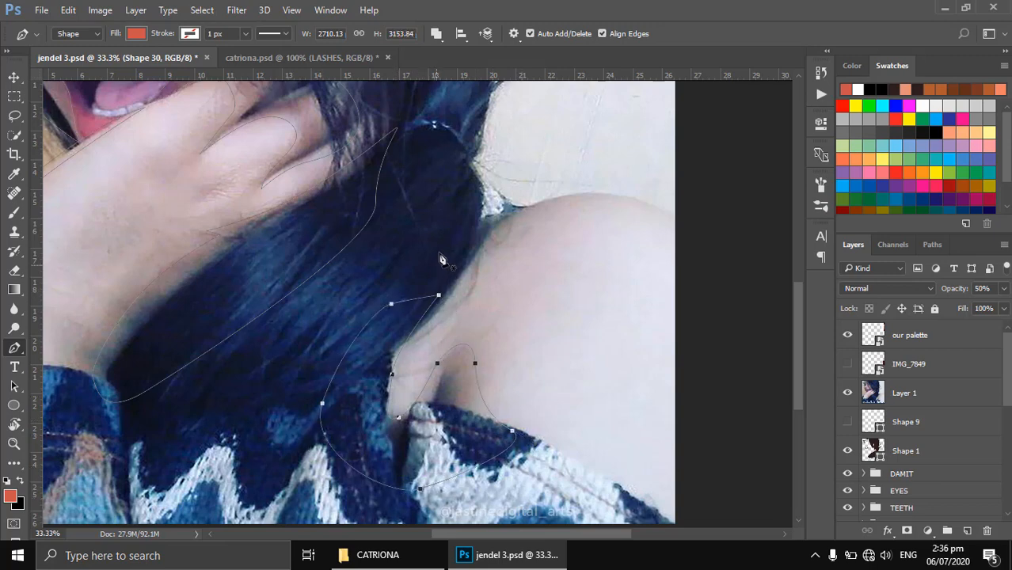
Trace a Shape 30 shadow path along the top edge of the shoulder, past the canvas edge and back to the hair.
{"action": "left_click", "coordinate": [446, 247]}
{"action": "left_click", "coordinate": [428, 299]}
{"action": "left_click_drag", "start_coordinate": [476, 261], "coordinate": [503, 231]}
{"action": "left_click_drag", "start_coordinate": [592, 199], "coordinate": [638, 210]}
{"action": "left_click", "coordinate": [696, 235]}
{"action": "left_click_drag", "start_coordinate": [609, 178], "coordinate": [538, 176]}
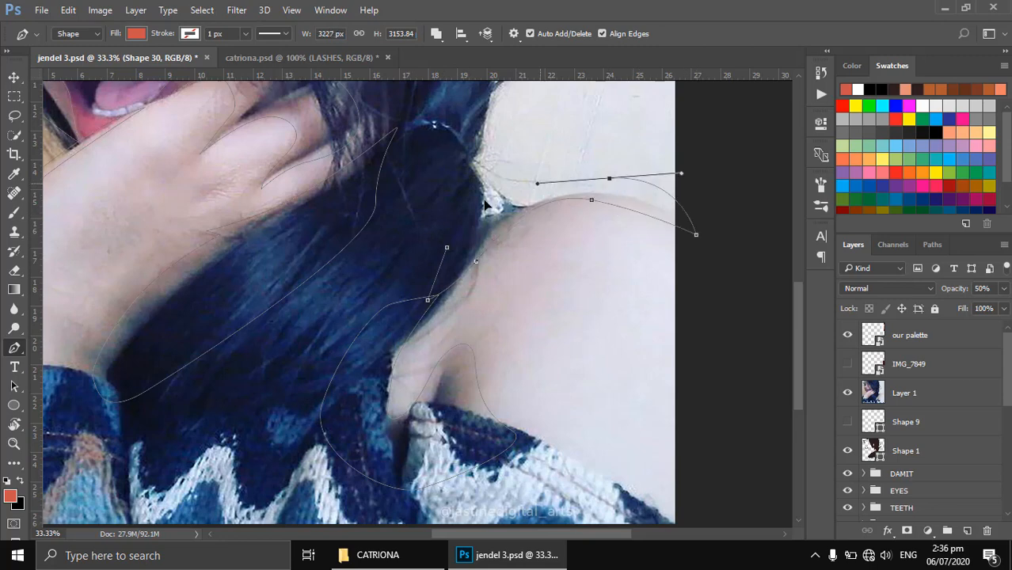
{"action": "left_click", "coordinate": [471, 209]}
{"action": "left_click", "coordinate": [447, 248]}
Try to start an armpit shadow path in the Shape 31 layer with the Pen tool.
{"action": "left_click_drag", "start_coordinate": [541, 341], "coordinate": [506, 279]}
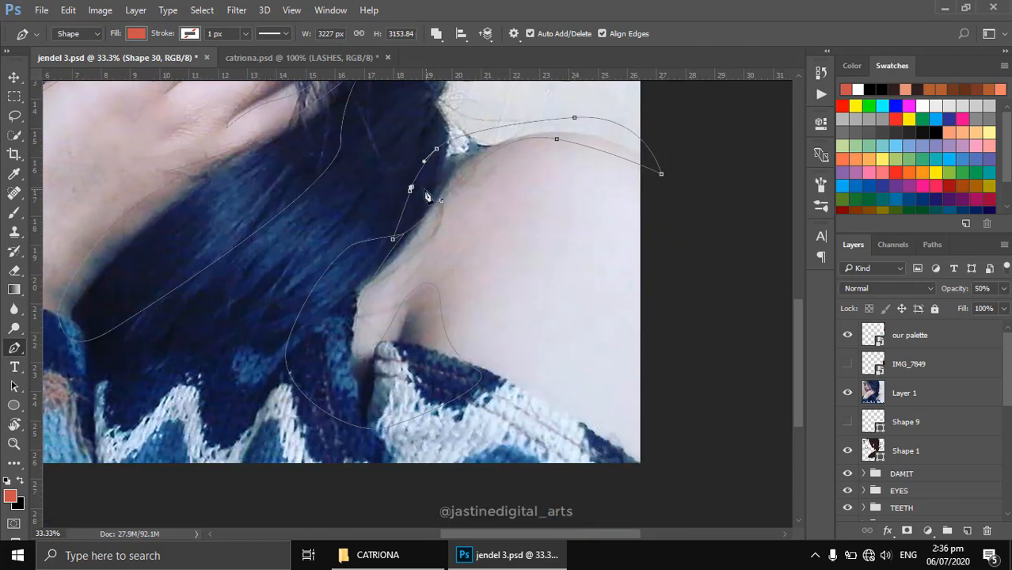
{"action": "scroll", "coordinate": [910, 457], "scroll_direction": "down", "scroll_amount": 4}
{"action": "left_click", "coordinate": [896, 471]}
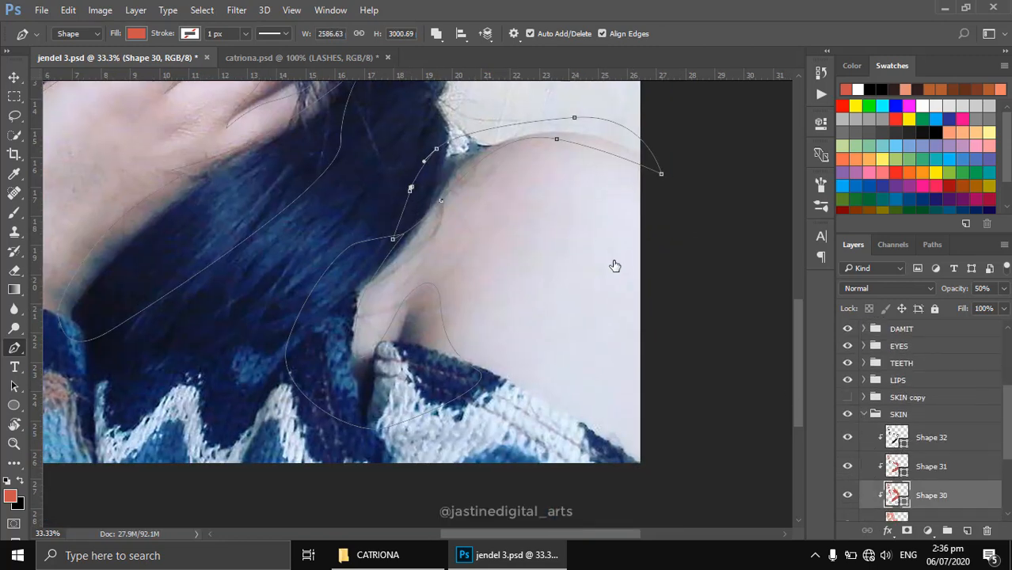
{"action": "left_click", "coordinate": [357, 295]}
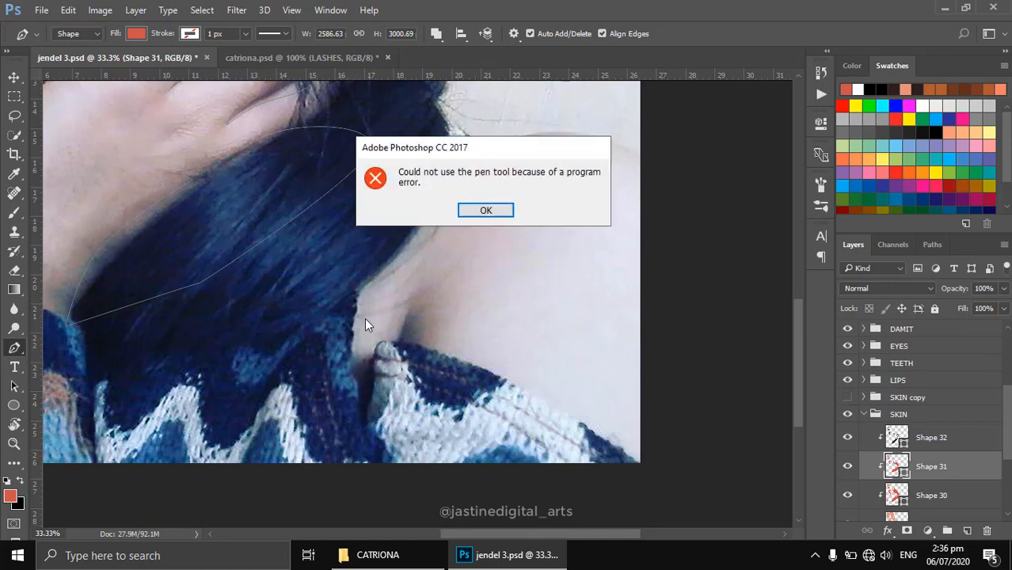
{"action": "key", "text": "Return"}
{"action": "left_click", "coordinate": [353, 330]}
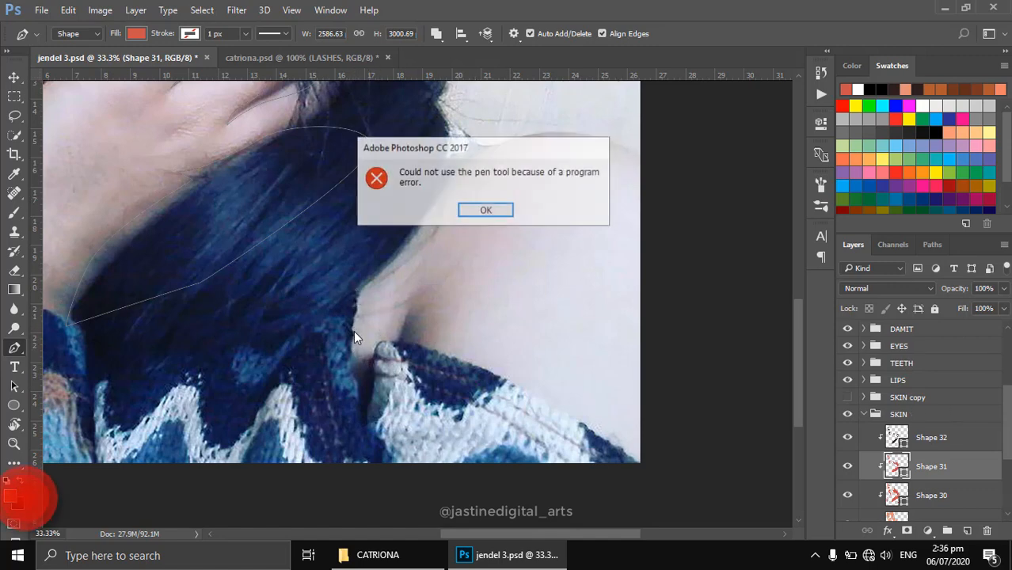
{"action": "left_click", "coordinate": [485, 210]}
{"action": "scroll", "coordinate": [879, 432], "scroll_direction": "down", "scroll_amount": 2}
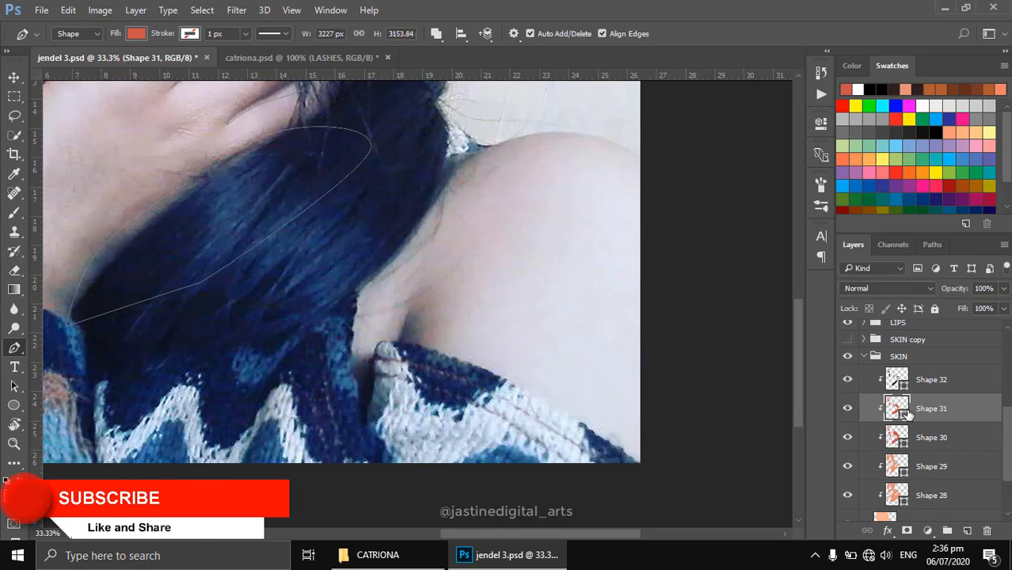
{"action": "left_click", "coordinate": [381, 282]}
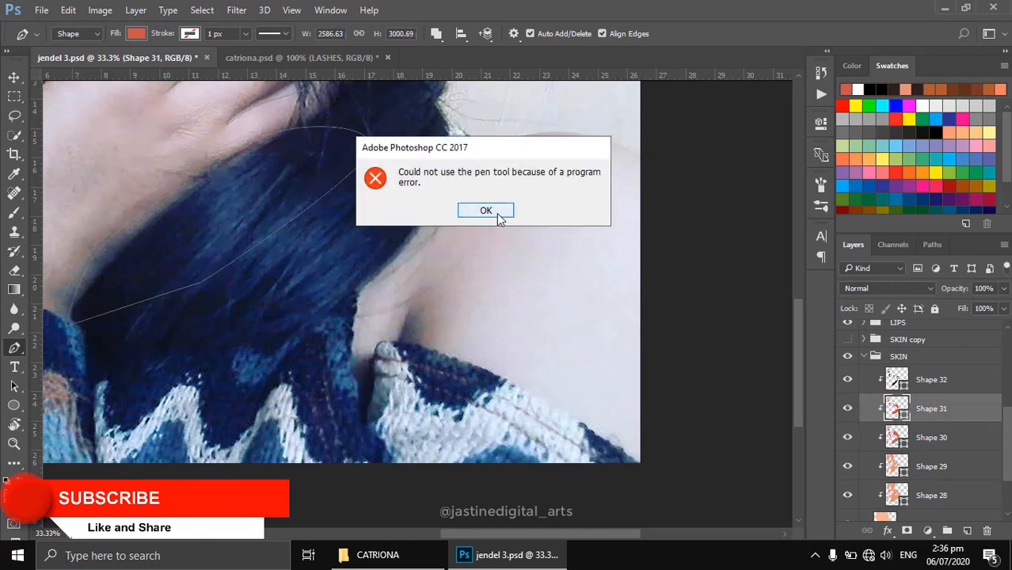
{"action": "left_click", "coordinate": [489, 212]}
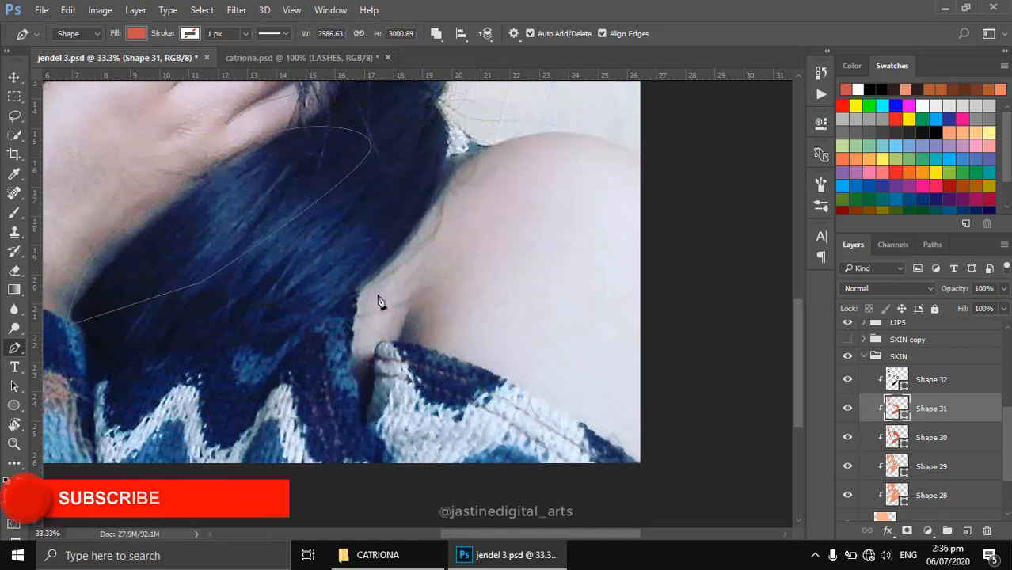
{"action": "left_click", "coordinate": [377, 301]}
{"action": "left_click", "coordinate": [497, 214]}
Try starting the armpit path in Shape 32, and place a test point in Shape 30 and undo it.
{"action": "left_click", "coordinate": [903, 380]}
{"action": "left_click", "coordinate": [396, 282]}
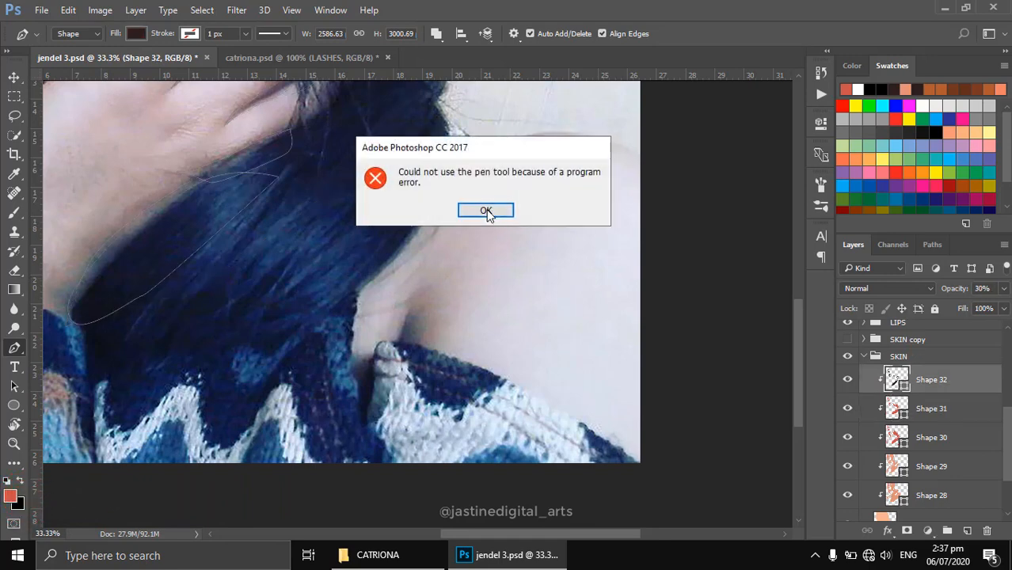
{"action": "left_click", "coordinate": [485, 210]}
{"action": "left_click", "coordinate": [887, 412]}
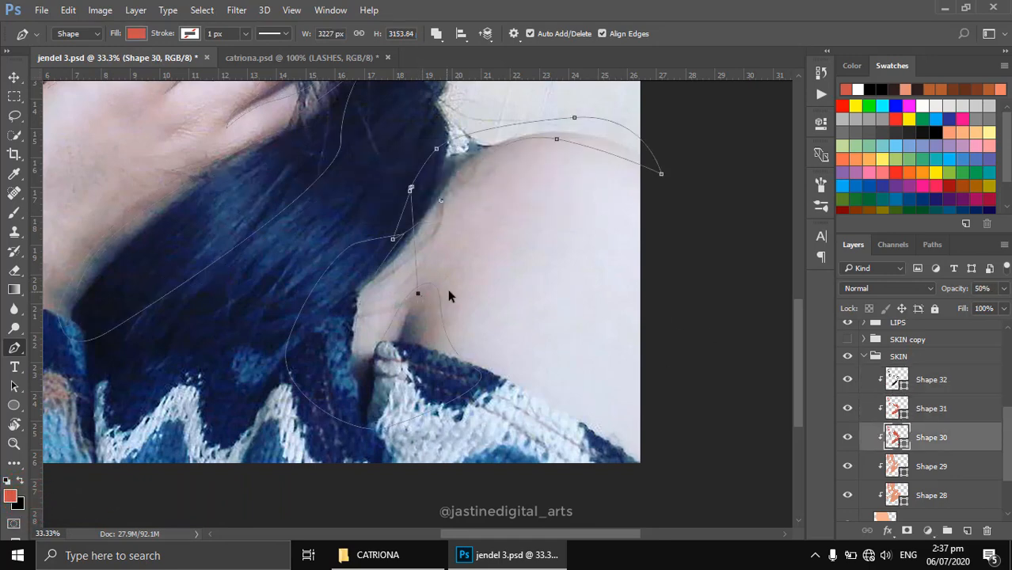
{"action": "key", "text": "ctrl+z"}
Reselect the Shape 31 layer and try again to place a Pen tool start point on the shoulder edge.
{"action": "left_click", "coordinate": [895, 464]}
{"action": "left_click", "coordinate": [895, 437]}
{"action": "left_click", "coordinate": [896, 412]}
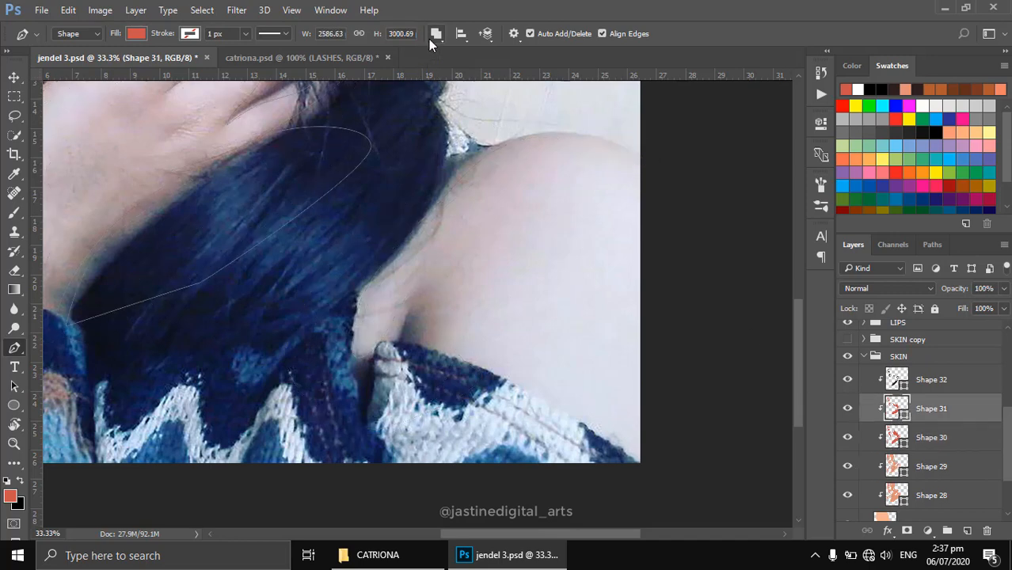
{"action": "left_click", "coordinate": [451, 199]}
{"action": "left_click", "coordinate": [486, 210]}
Select the shoulder path in Shape 30, finish its leftover open end beside the hair and switch to the Shape 31 layer.
{"action": "left_click", "coordinate": [899, 437]}
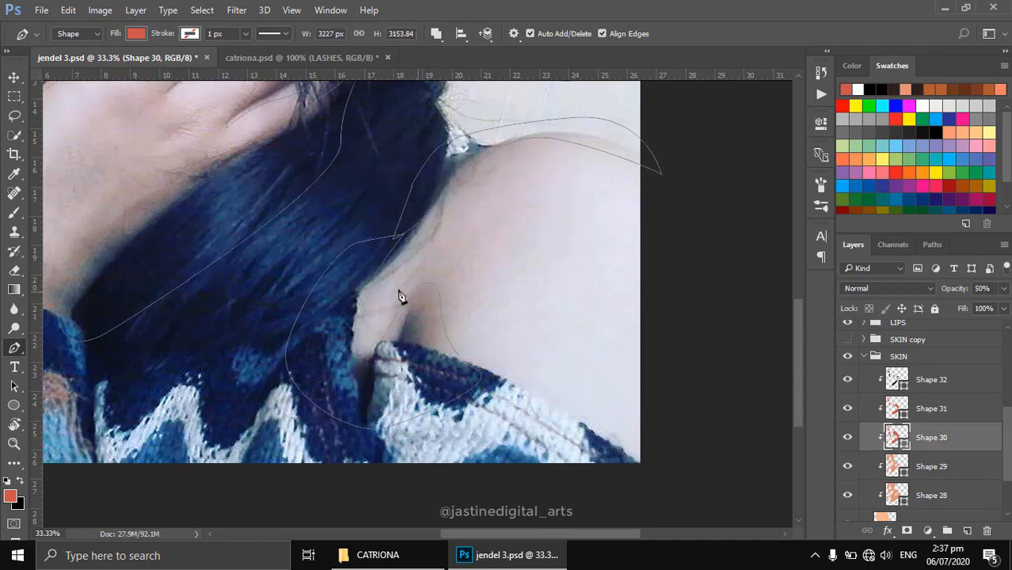
{"action": "left_click", "coordinate": [398, 235], "text": "ctrl"}
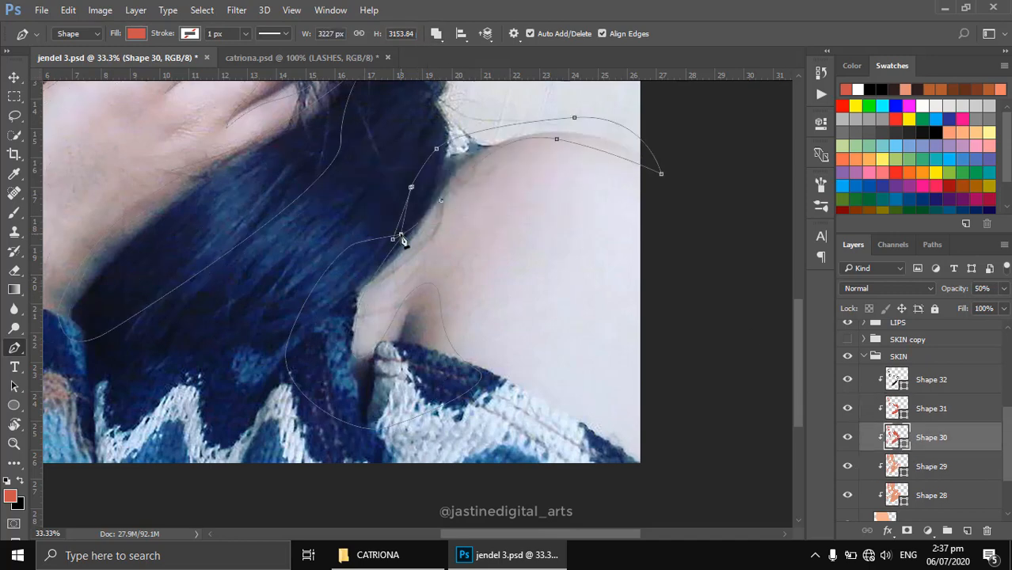
{"action": "left_click", "coordinate": [410, 190]}
{"action": "key", "text": "alt+bracketright"}
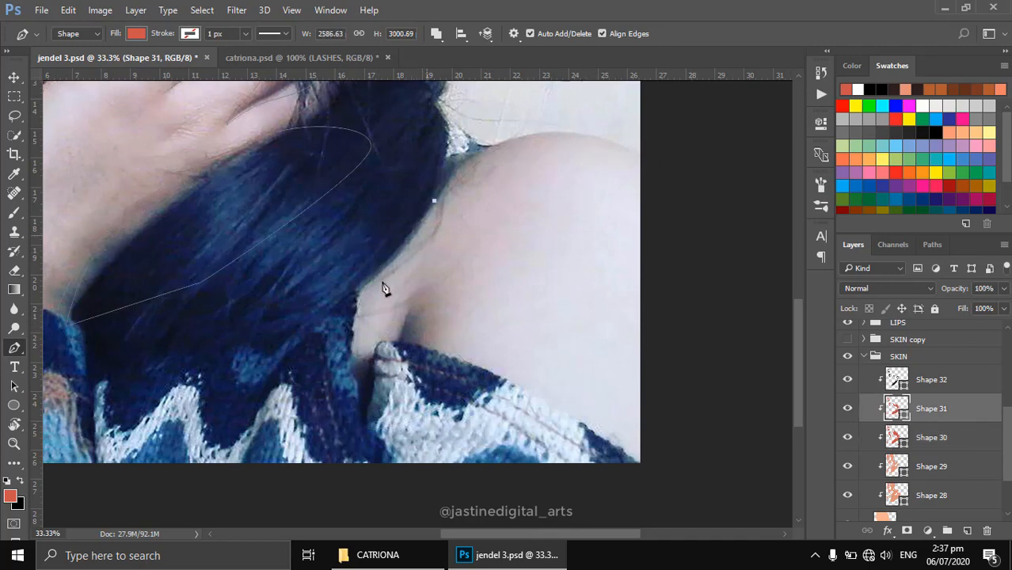
Trace a closed armpit shadow shape in the Shape 31 layer, from the shoulder's hair edge around the armpit crease and over the sleeve.
{"action": "left_click", "coordinate": [378, 286]}
{"action": "left_click_drag", "start_coordinate": [360, 356], "coordinate": [379, 335]}
{"action": "left_click", "coordinate": [423, 286]}
{"action": "left_click_drag", "start_coordinate": [441, 346], "coordinate": [456, 361]}
{"action": "left_click_drag", "start_coordinate": [423, 418], "coordinate": [400, 443]}
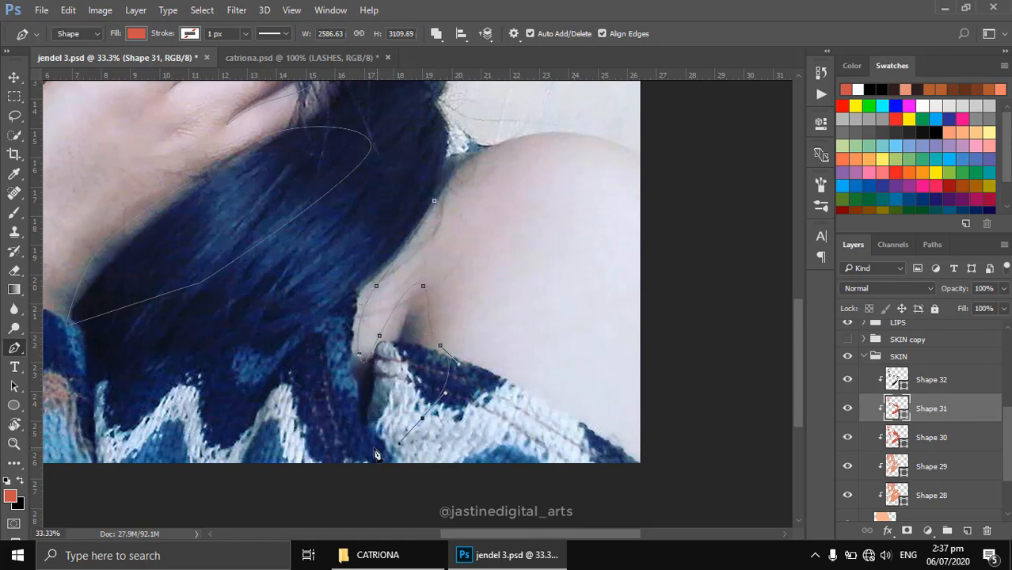
{"action": "left_click", "coordinate": [301, 423]}
{"action": "left_click", "coordinate": [282, 362]}
{"action": "left_click_drag", "start_coordinate": [434, 201], "coordinate": [477, 150]}
Draw a shadow shape in the Shape 31 layer along the shoulder's upper contour, from the hair edge to the canvas edge.
{"action": "left_click", "coordinate": [415, 221]}
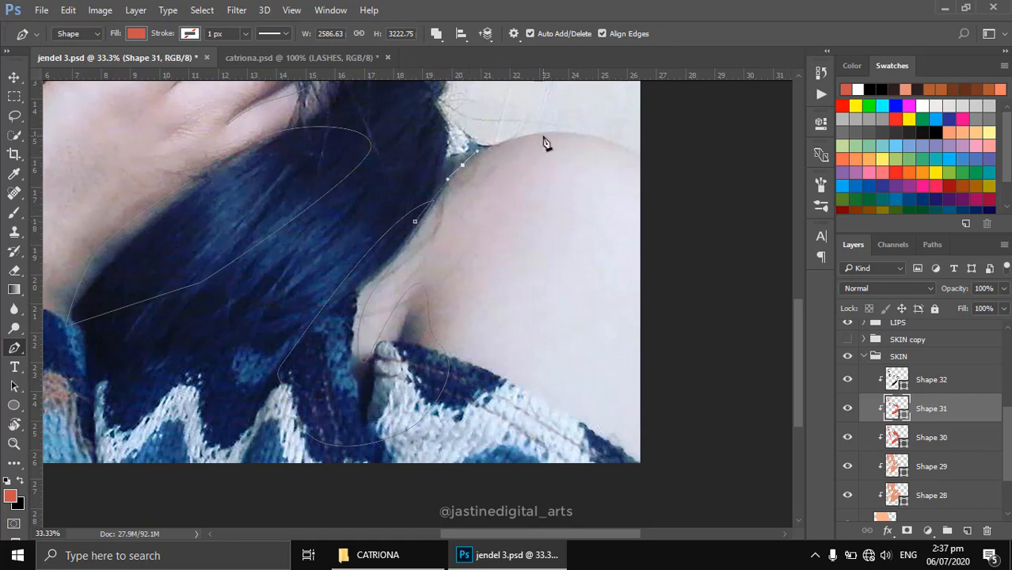
{"action": "left_click_drag", "start_coordinate": [555, 134], "coordinate": [450, 127]}
{"action": "left_click", "coordinate": [649, 161]}
{"action": "left_click_drag", "start_coordinate": [417, 165], "coordinate": [442, 228]}
Trace a small, closed dark shadow shape around the armpit crease and adjoining sleeve in the Shape 32 layer.
{"action": "left_click", "coordinate": [900, 387]}
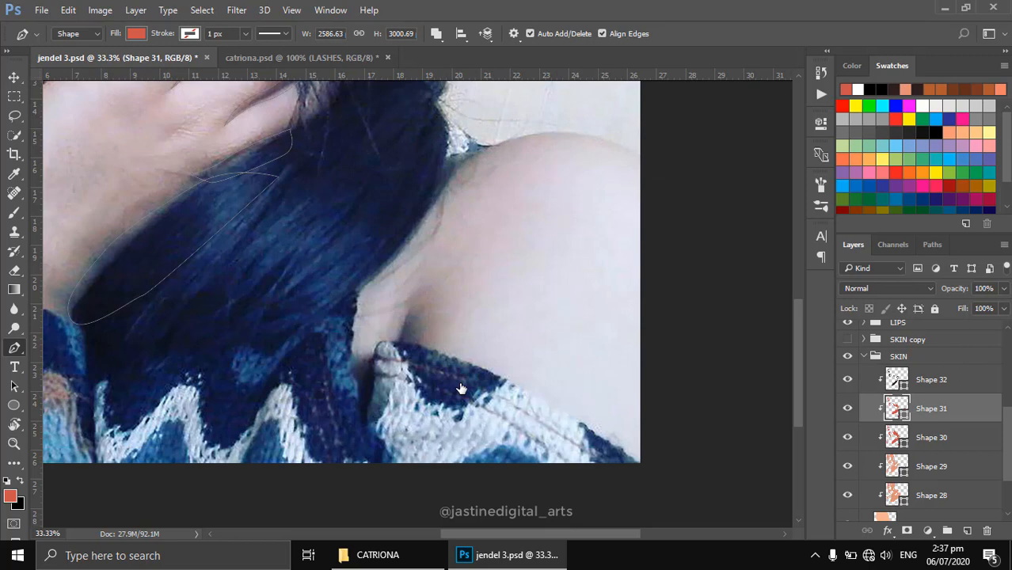
{"action": "left_click", "coordinate": [426, 352]}
{"action": "left_click_drag", "start_coordinate": [391, 339], "coordinate": [342, 359]}
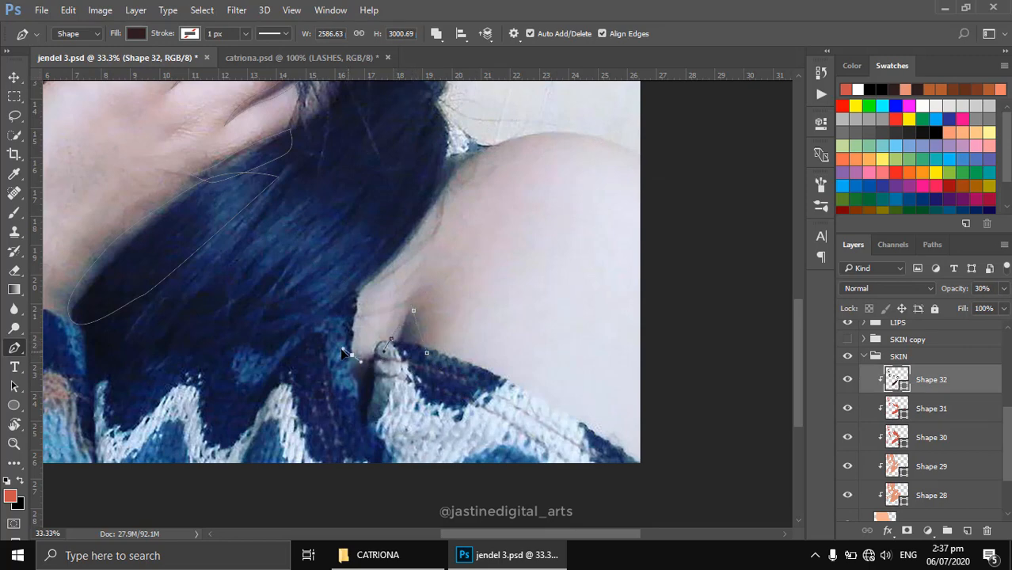
{"action": "left_click_drag", "start_coordinate": [355, 440], "coordinate": [375, 445]}
{"action": "left_click_drag", "start_coordinate": [420, 417], "coordinate": [432, 388]}
{"action": "left_click", "coordinate": [428, 354]}
{"action": "left_click_drag", "start_coordinate": [320, 195], "coordinate": [558, 323]}
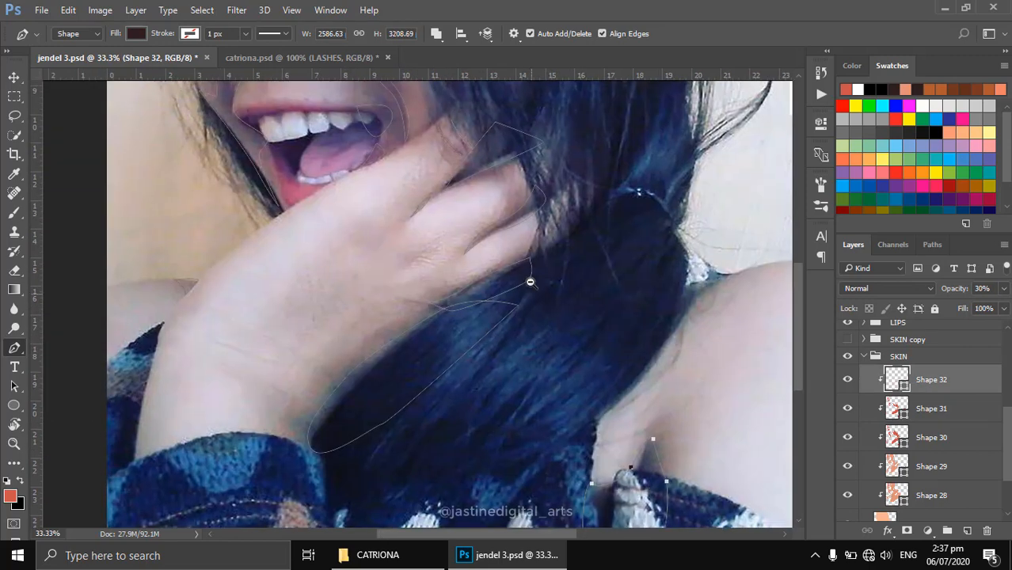
{"action": "left_click", "coordinate": [530, 281], "text": "alt"}
{"action": "left_click", "coordinate": [495, 219], "text": "alt"}
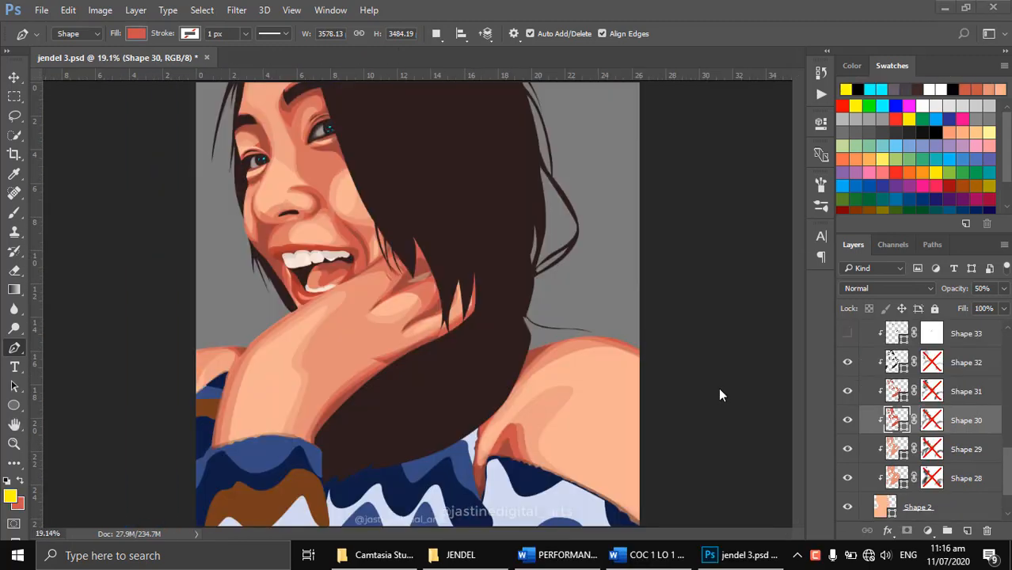